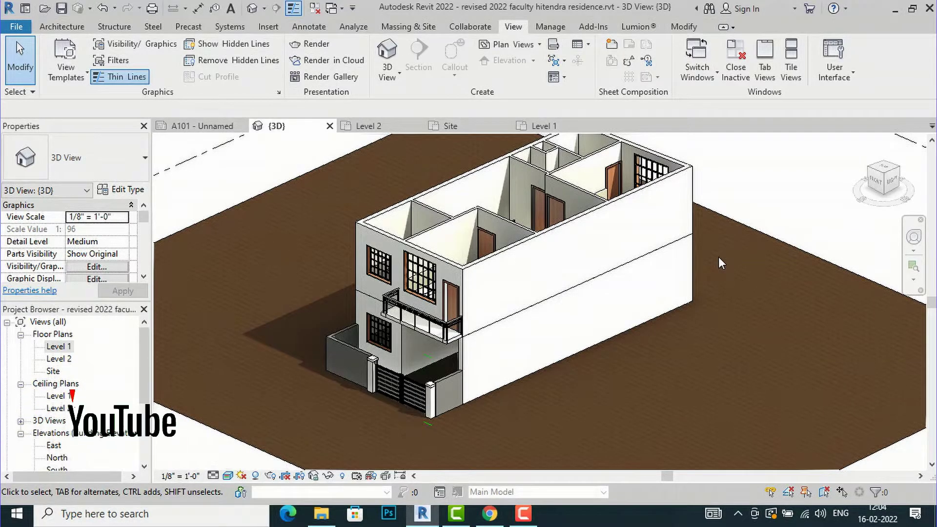
# - Open the material choice for the structure layer in the type assembly of the upper front wall
pyautogui.click(382, 242)
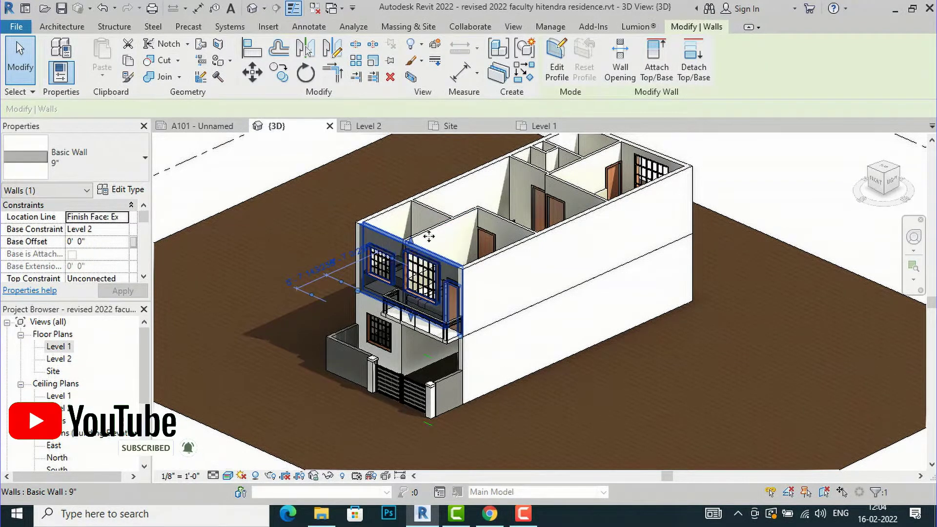
pyautogui.click(125, 192)
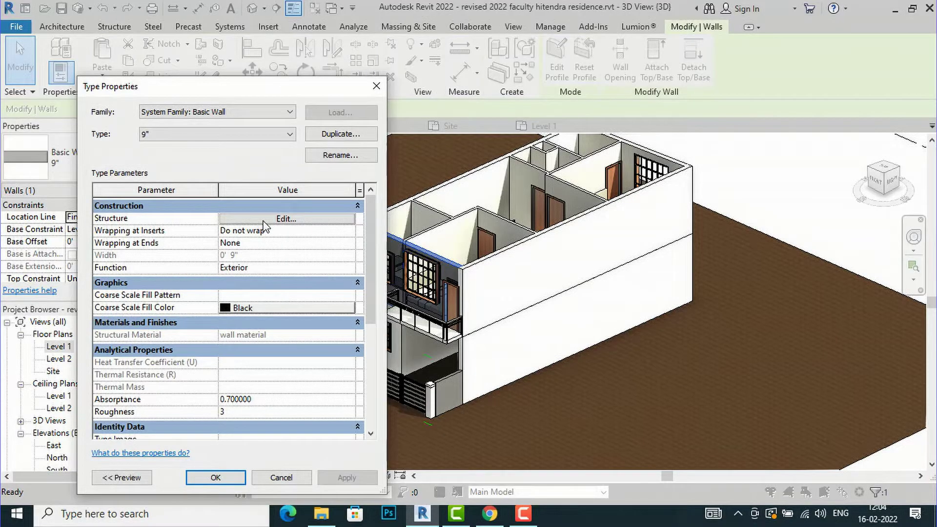
pyautogui.click(265, 220)
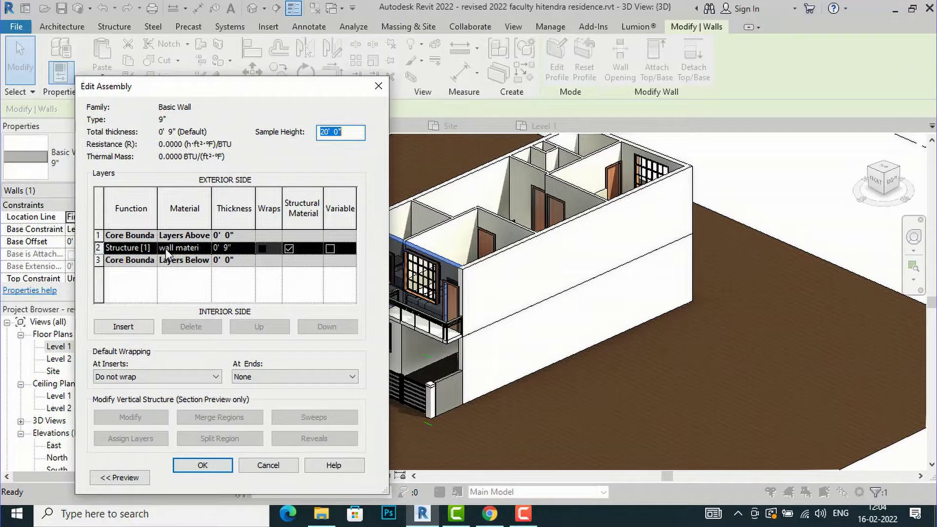
pyautogui.click(204, 247)
pyautogui.click(206, 248)
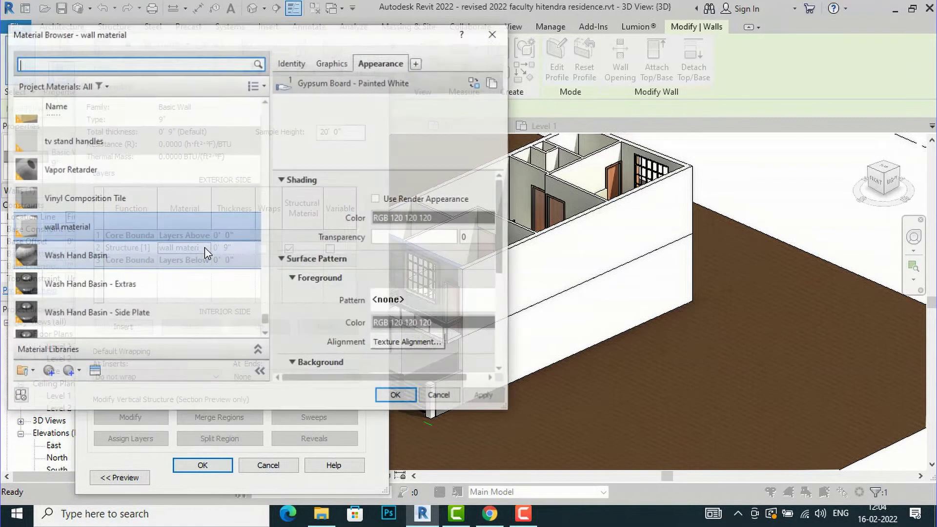
# - Examine the appearance settings of the wall material, from its generic properties to bump and tint
pyautogui.scroll(1, 146, 293)
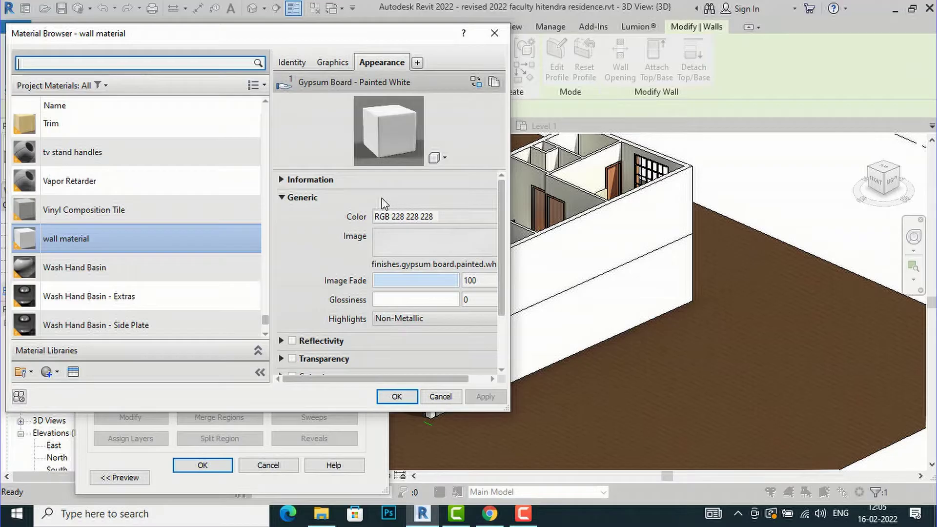
pyautogui.scroll(-1, 331, 266)
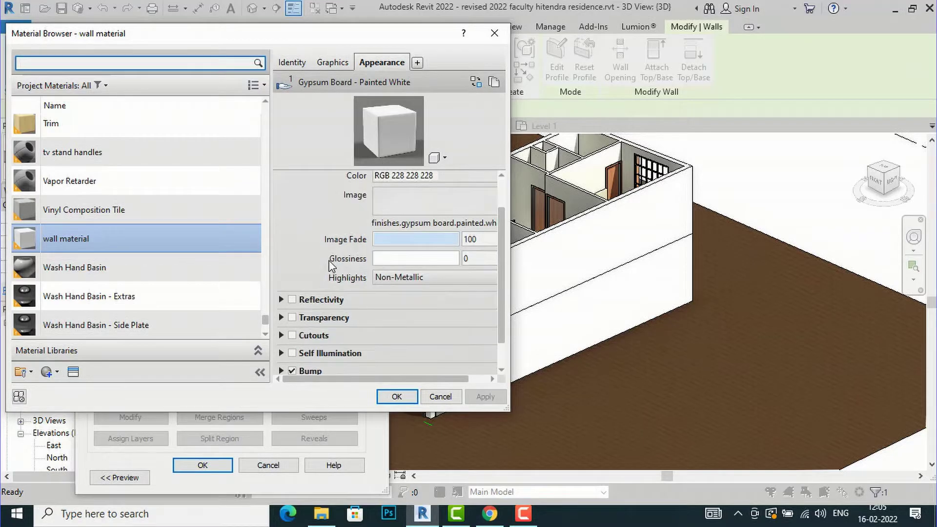
pyautogui.scroll(-1, 330, 266)
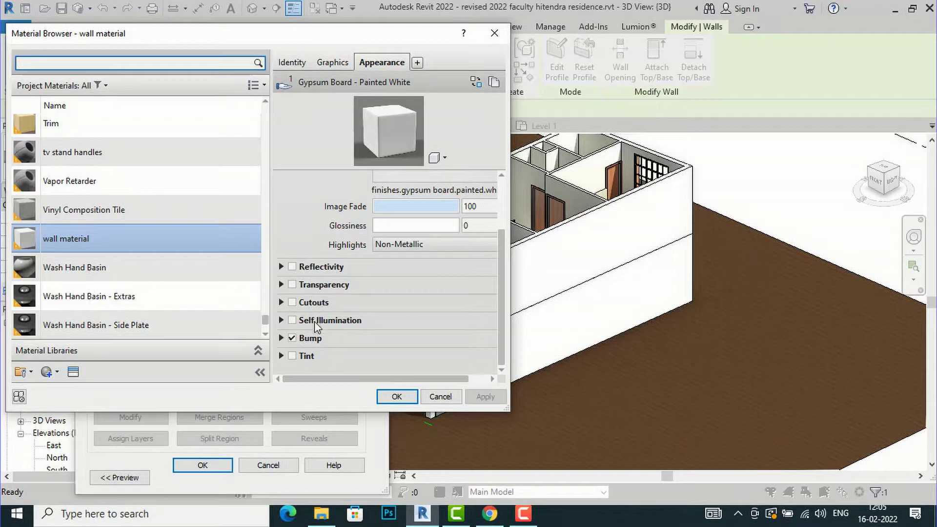
pyautogui.scroll(1, 315, 237)
pyautogui.scroll(1, 314, 237)
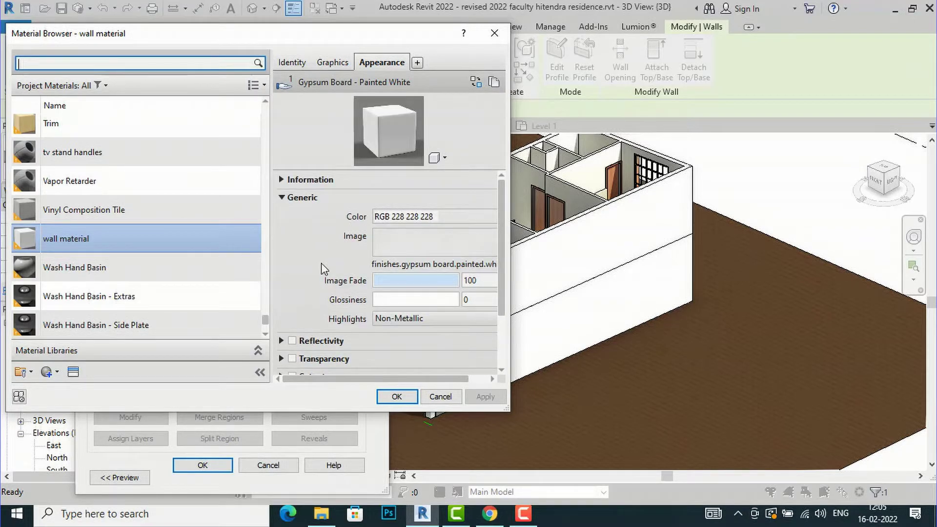
# - Examine the wall material's graphics and identity settings, including the drafting fill patterns offered for its foreground surface pattern
pyautogui.click(328, 63)
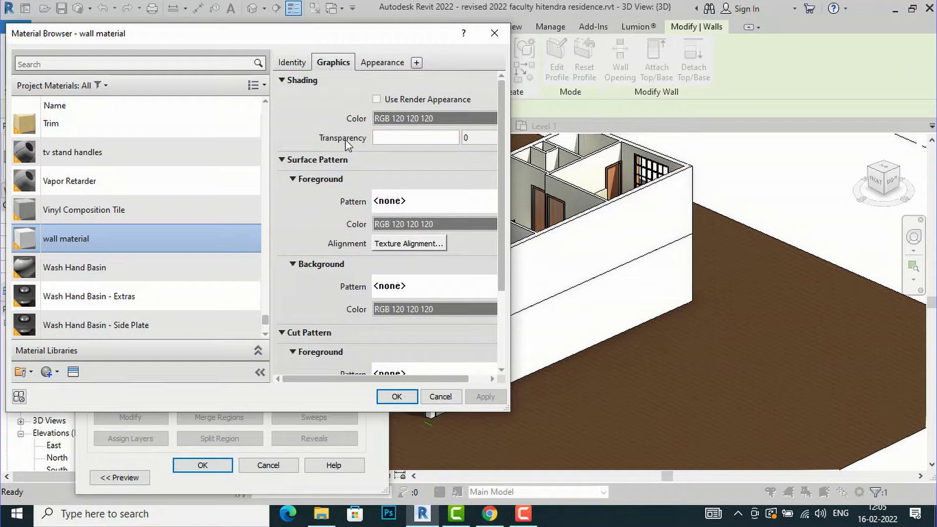
pyautogui.click(420, 206)
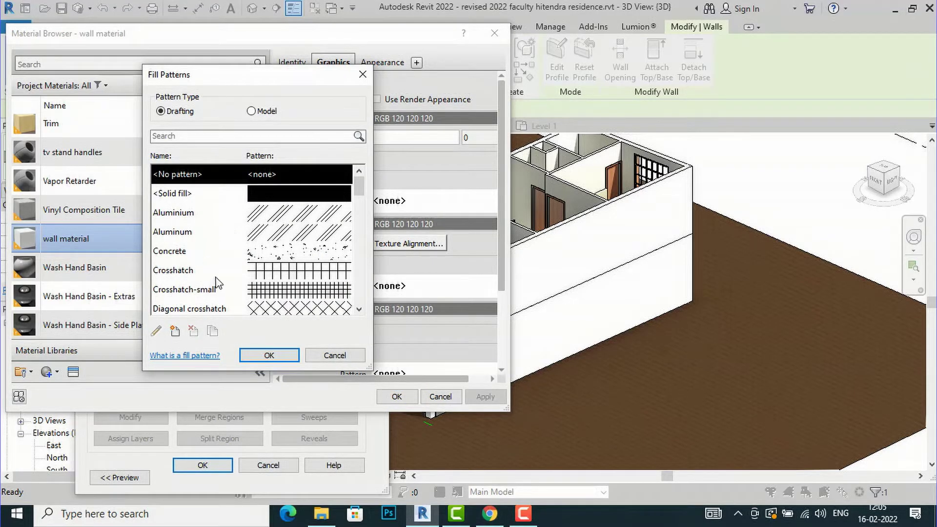
pyautogui.scroll(-1, 209, 285)
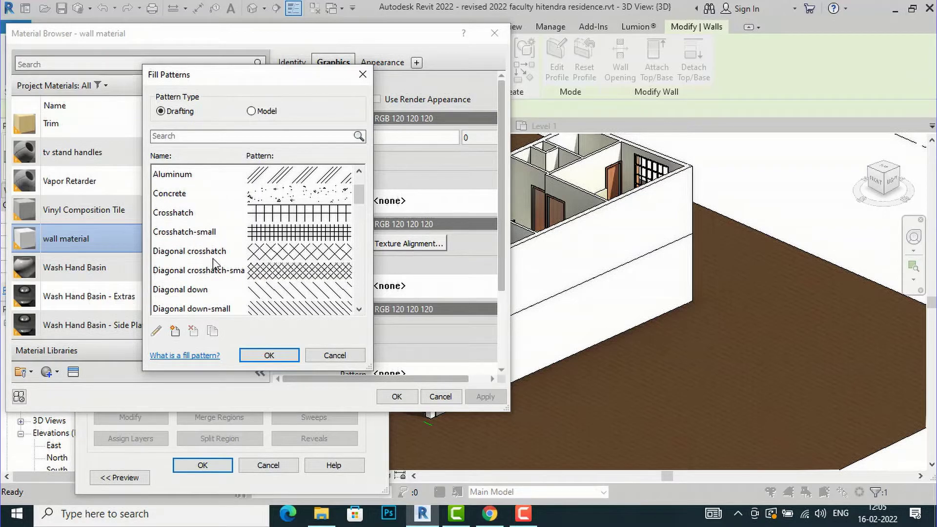
pyautogui.scroll(1, 210, 271)
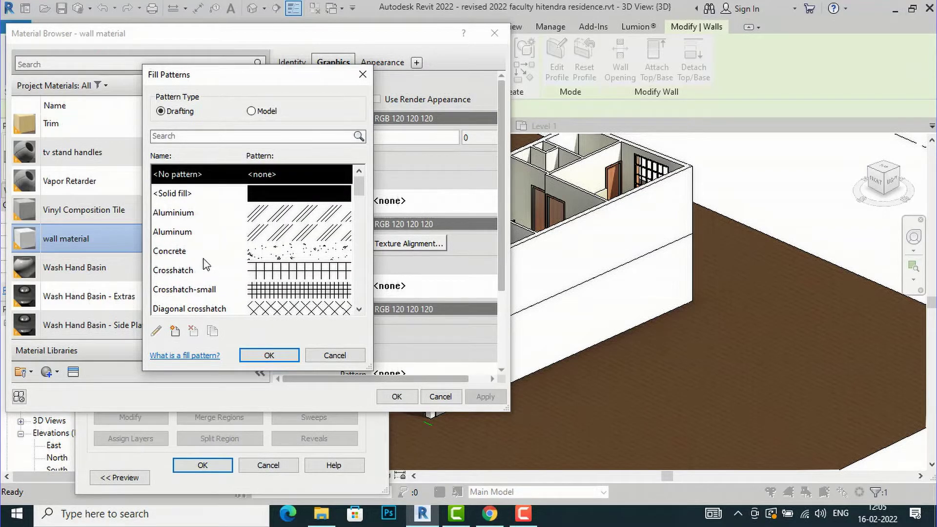
pyautogui.scroll(-2, 207, 264)
pyautogui.scroll(-1, 207, 264)
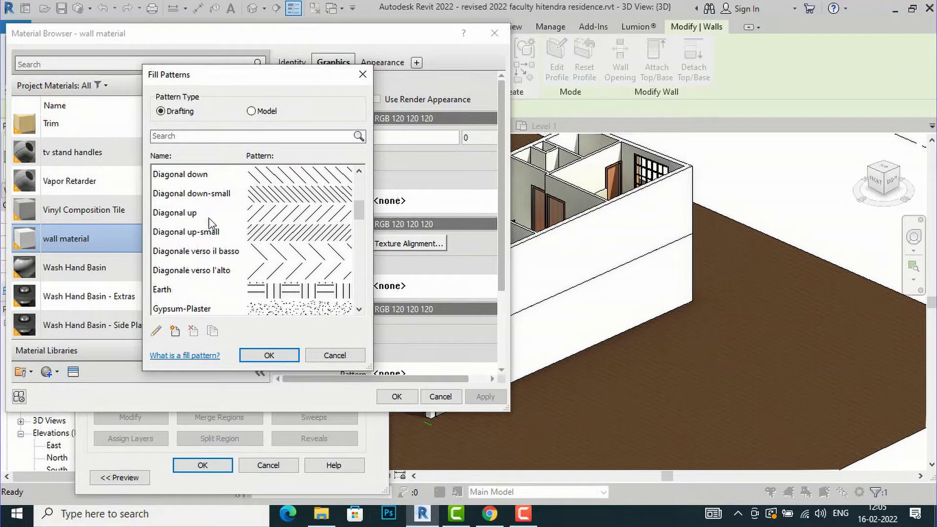
pyautogui.scroll(-4, 210, 223)
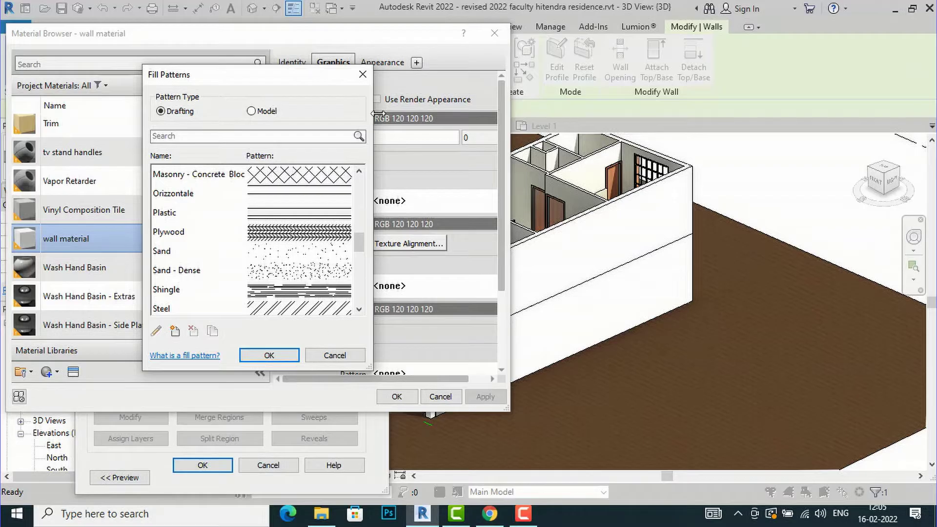
pyautogui.click(364, 80)
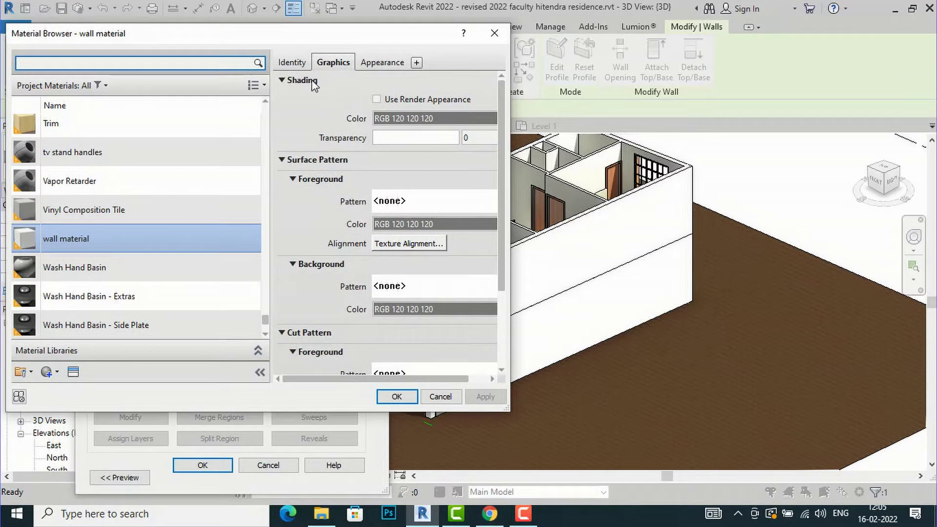
pyautogui.click(292, 63)
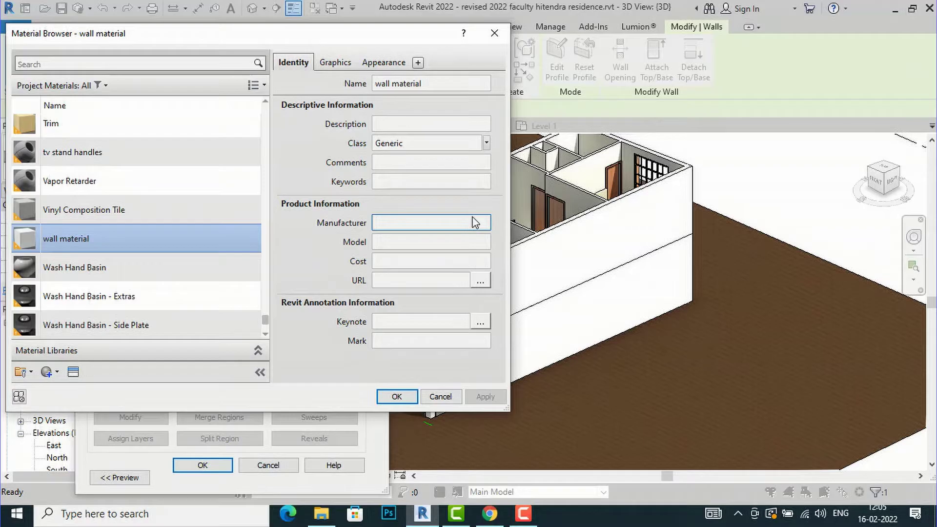
pyautogui.scroll(1, 142, 247)
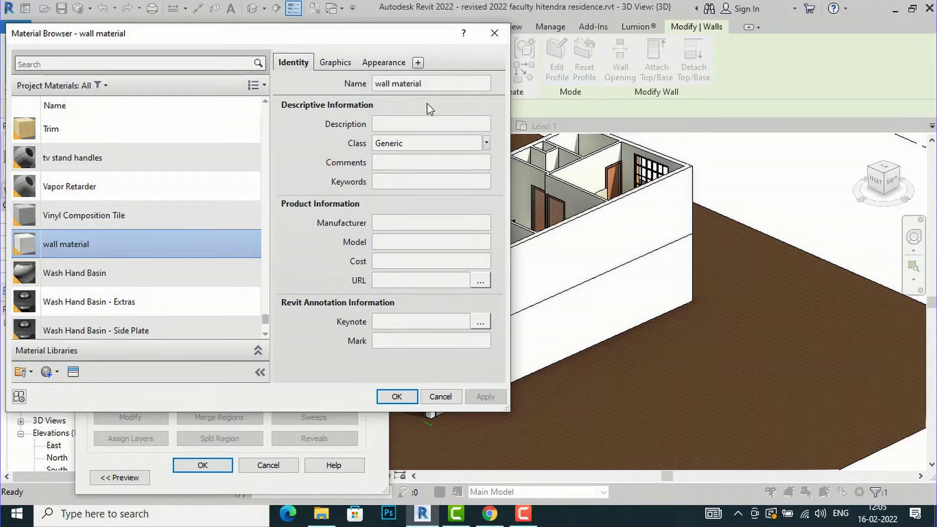
pyautogui.click(393, 64)
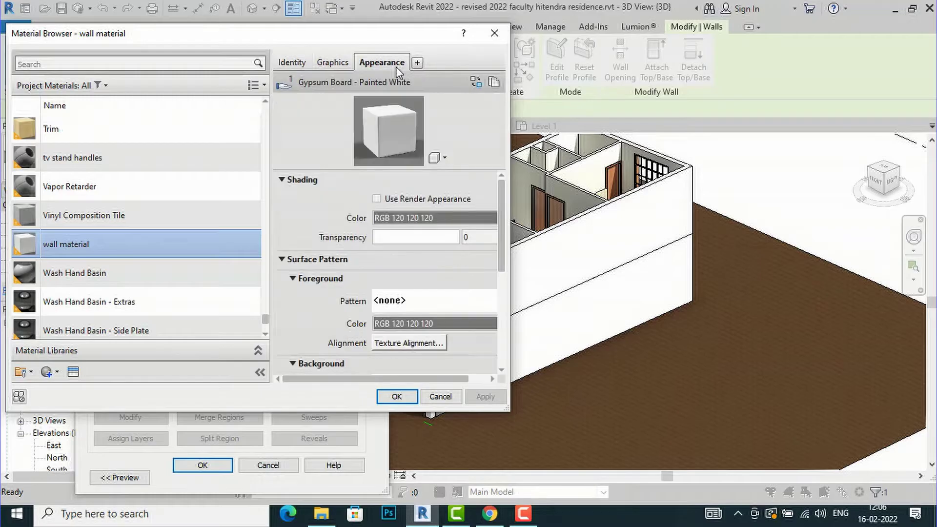
# - Duplicate the wall material and delete the duplicate
pyautogui.rightClick(61, 246)
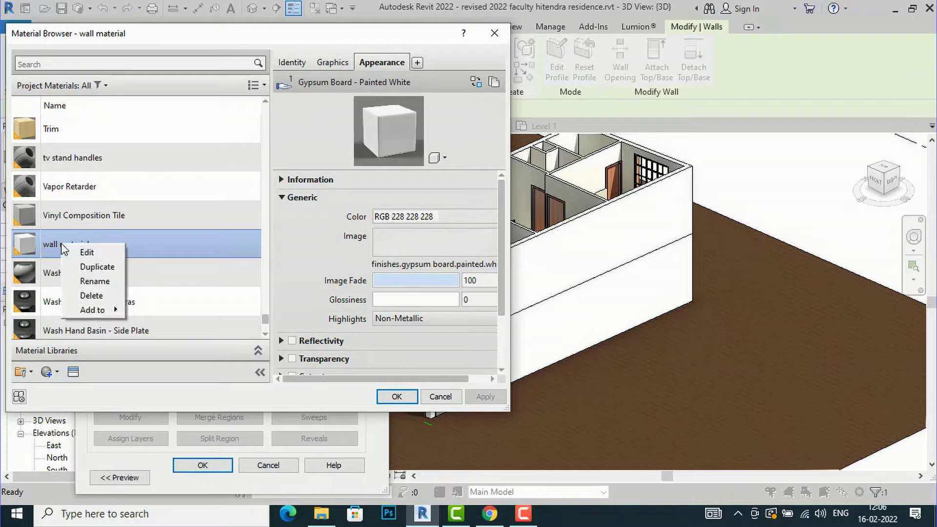
pyautogui.click(83, 268)
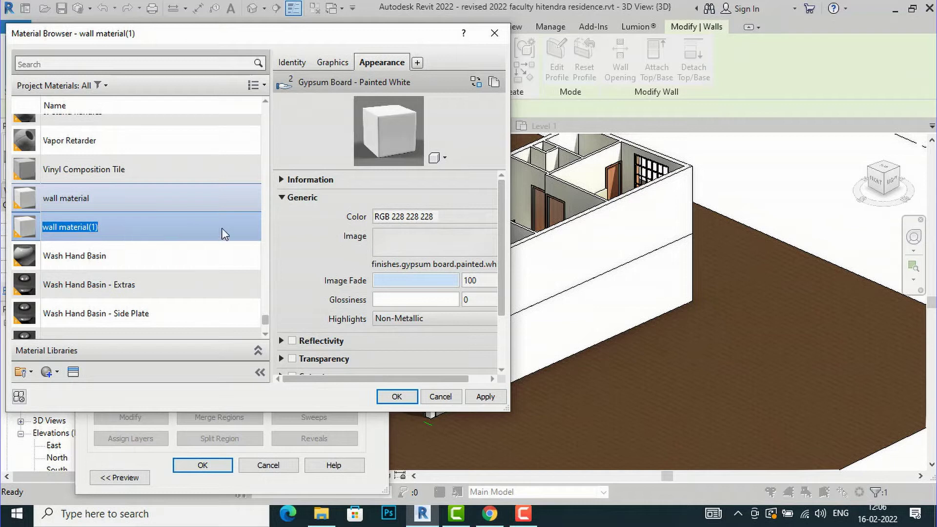
pyautogui.click(132, 230)
pyautogui.rightClick(129, 228)
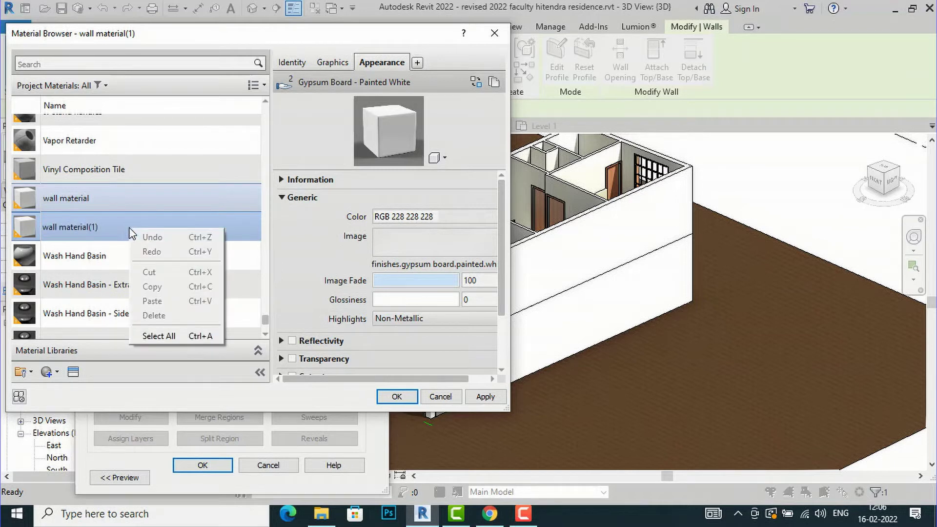
pyautogui.click(87, 227)
pyautogui.click(150, 258)
pyautogui.click(95, 228)
pyautogui.rightClick(97, 230)
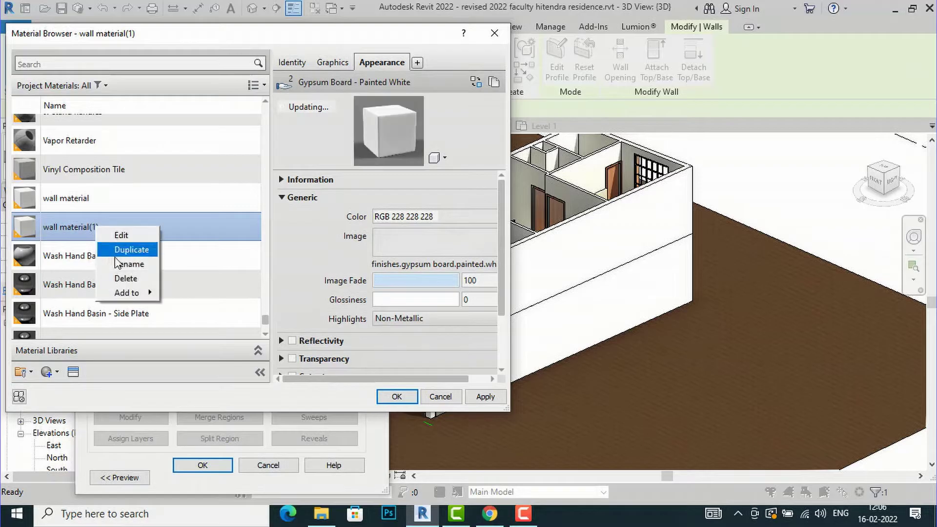
pyautogui.click(120, 278)
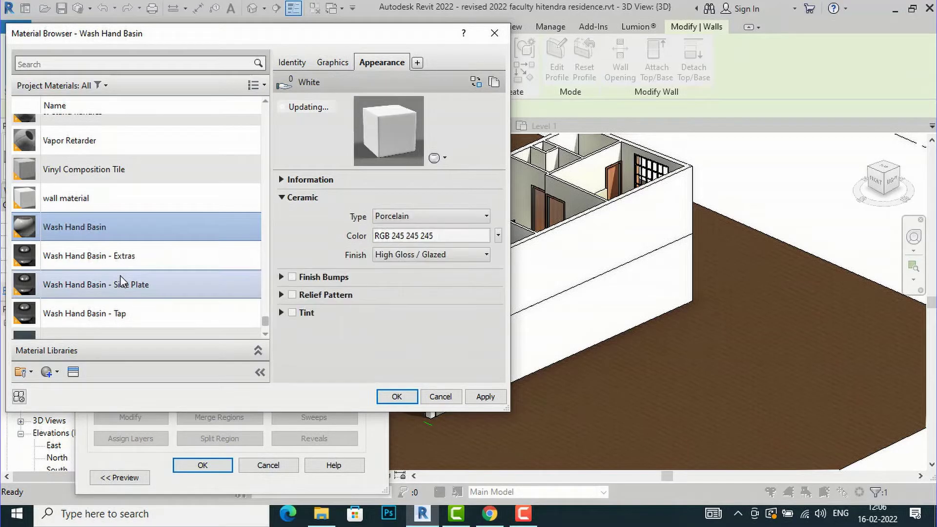
pyautogui.rightClick(57, 200)
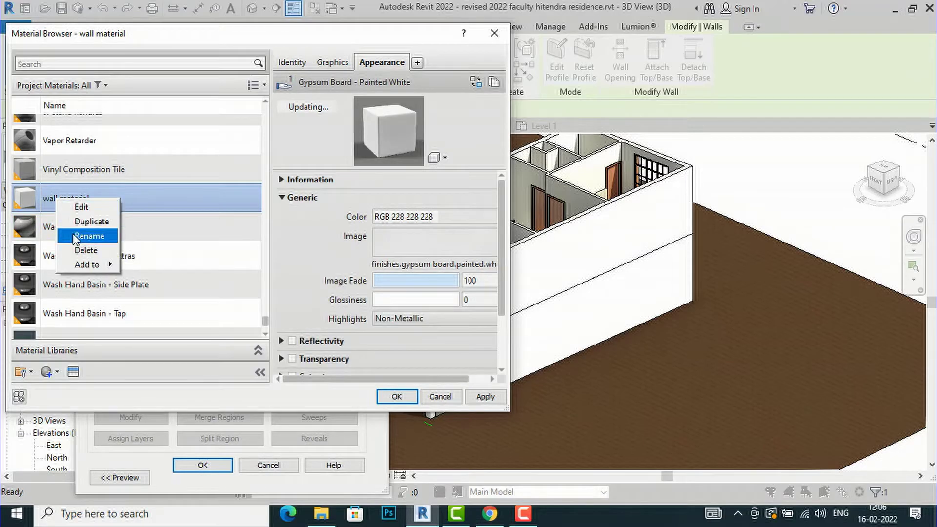
pyautogui.click(177, 195)
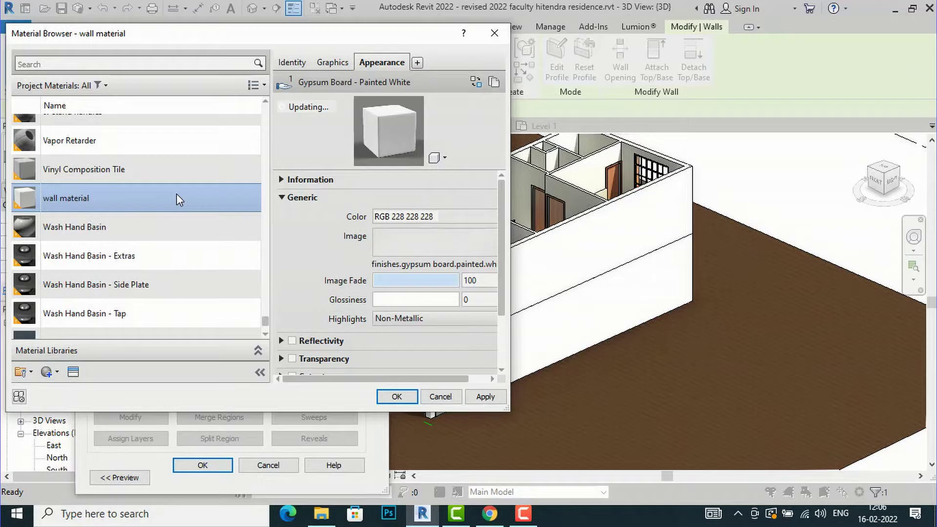
pyautogui.scroll(-1, 127, 275)
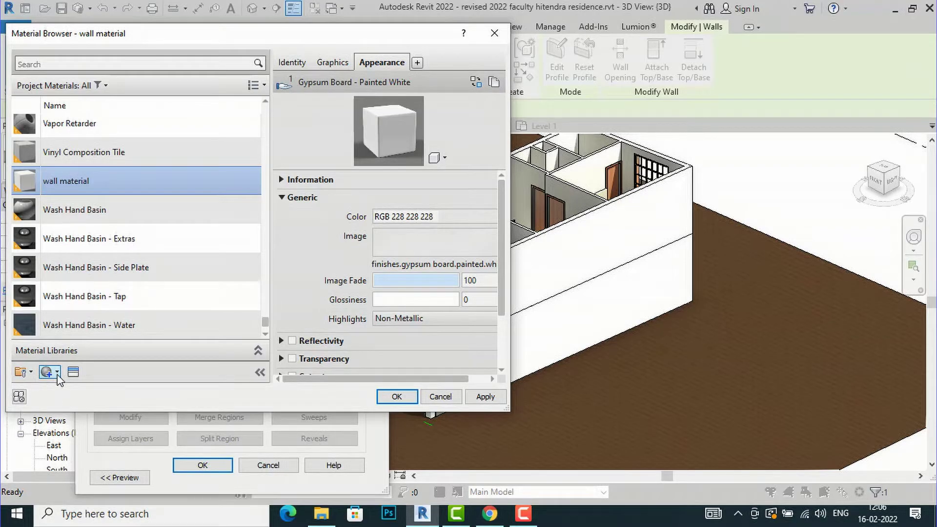
pyautogui.click(57, 374)
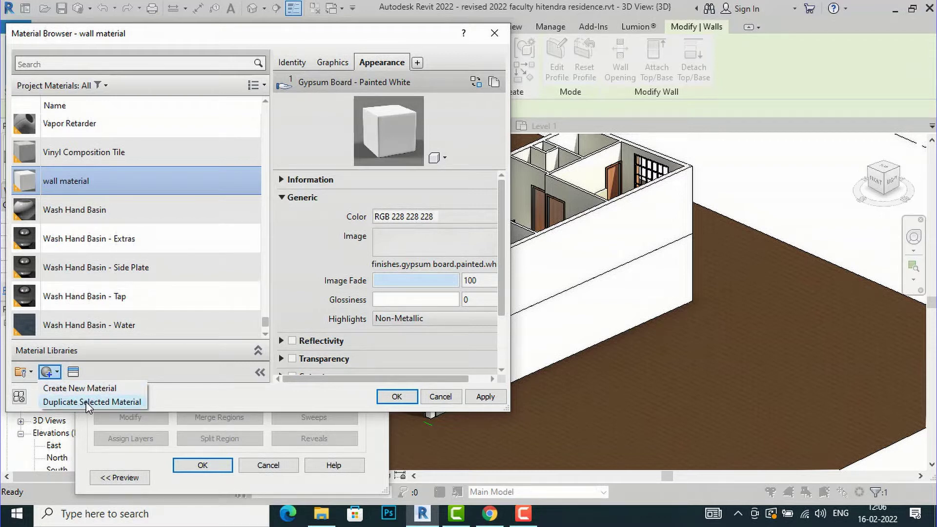
pyautogui.click(76, 376)
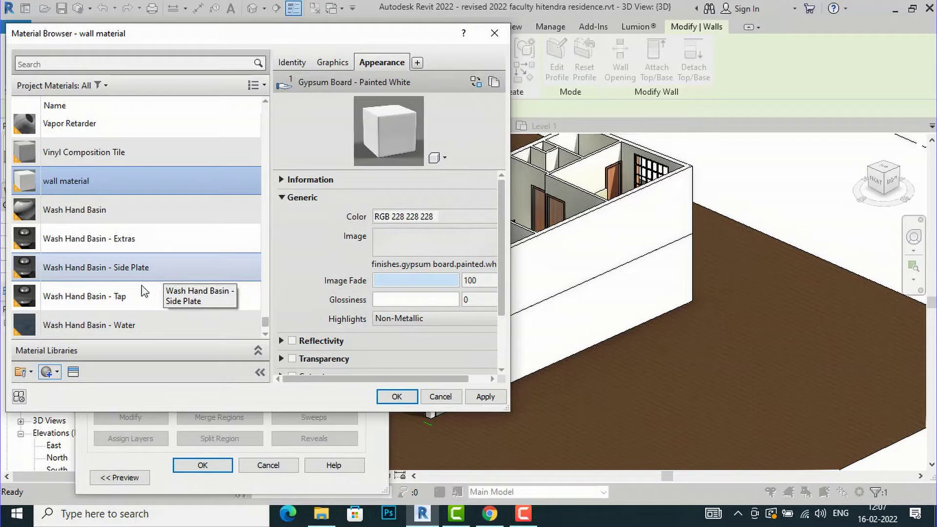
# - Create a new material named "wall front" and select it in the project materials
pyautogui.click(57, 372)
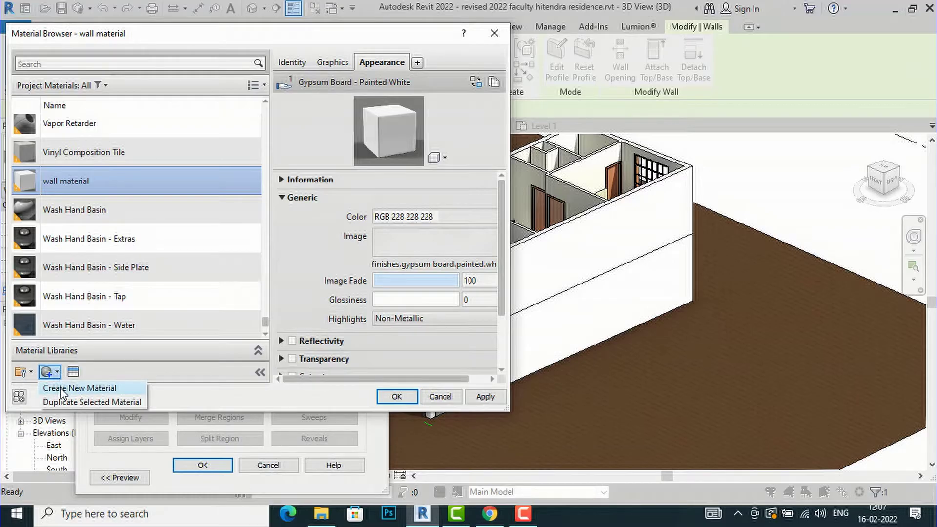
pyautogui.click(61, 389)
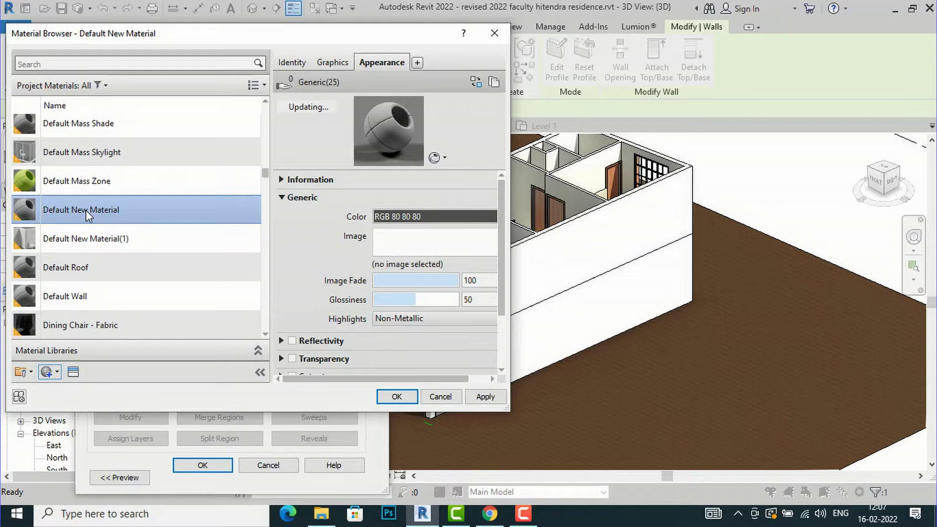
pyautogui.rightClick(86, 212)
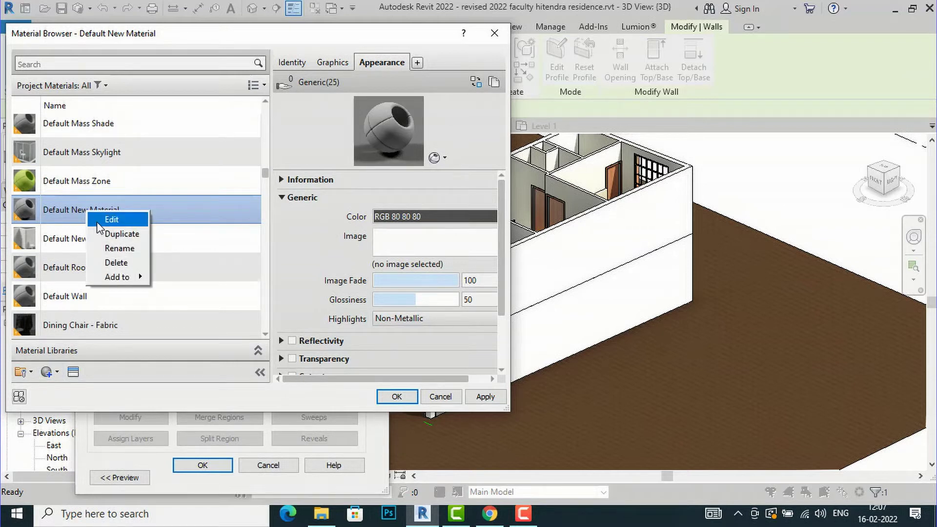
pyautogui.click(111, 249)
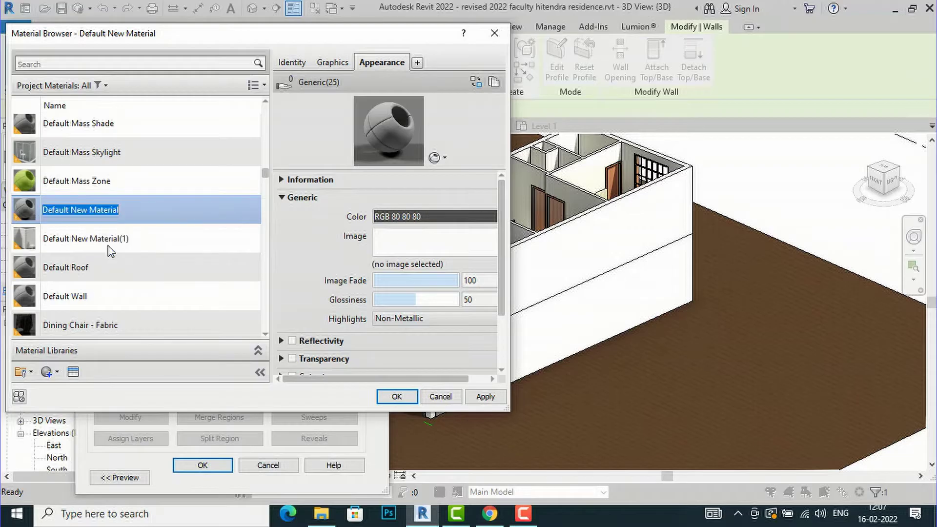
pyautogui.write('wall')
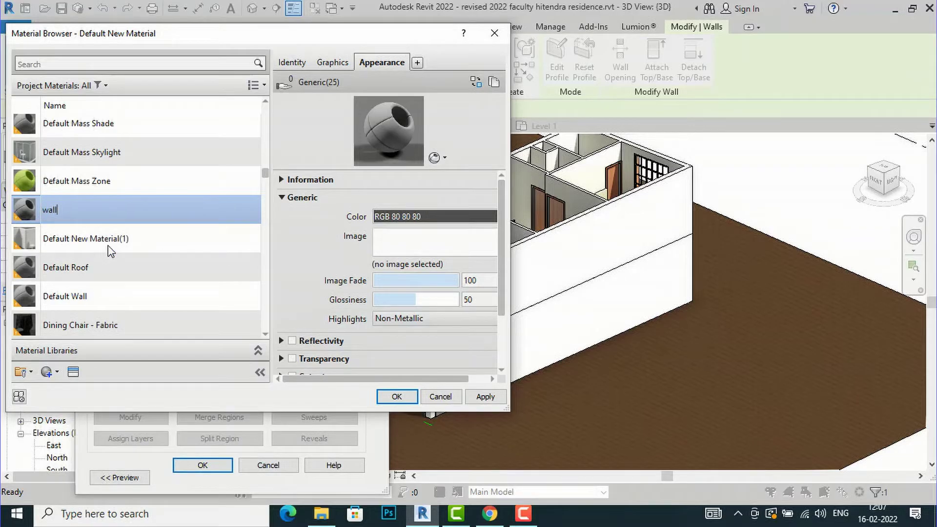
pyautogui.write(' front')
pyautogui.press('Return')
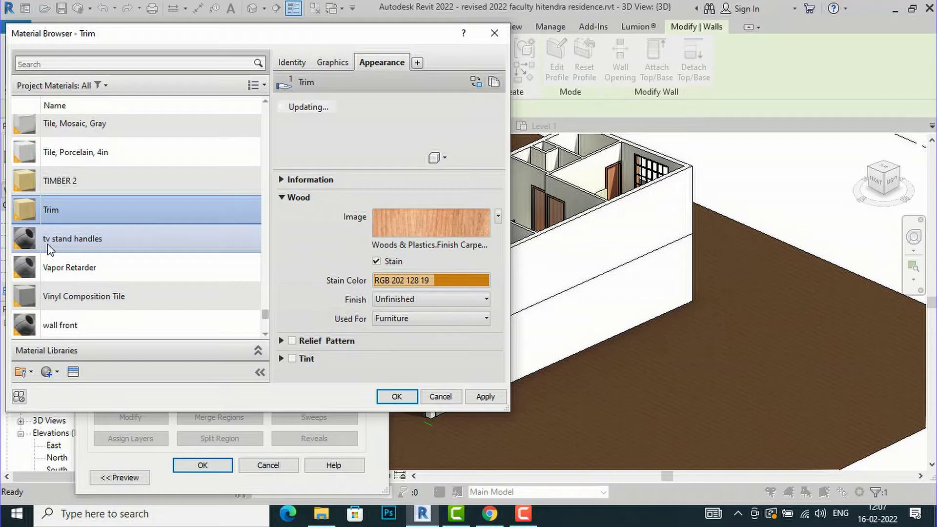
pyautogui.click(68, 326)
pyautogui.scroll(-2, 133, 273)
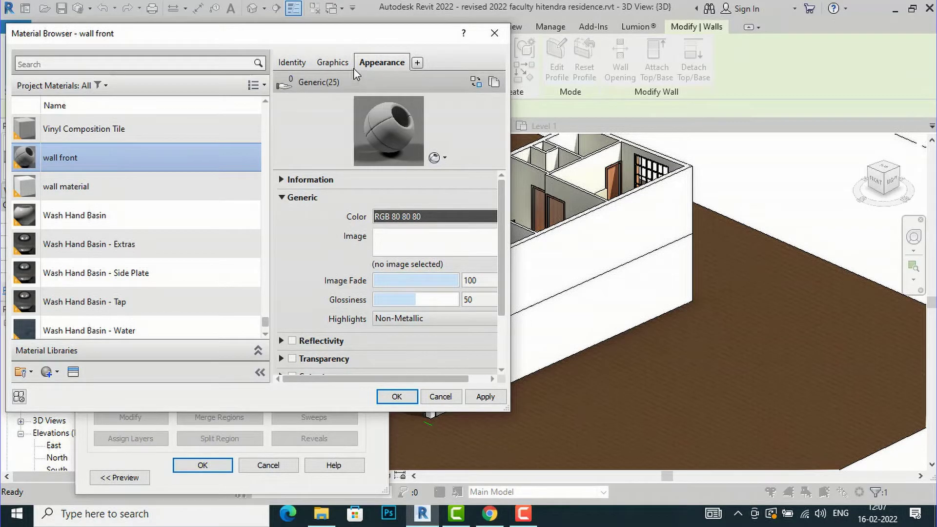
# - Preview the "wall front" material as a cube and a cylinder, and set its preview scene to Sphere
pyautogui.click(444, 158)
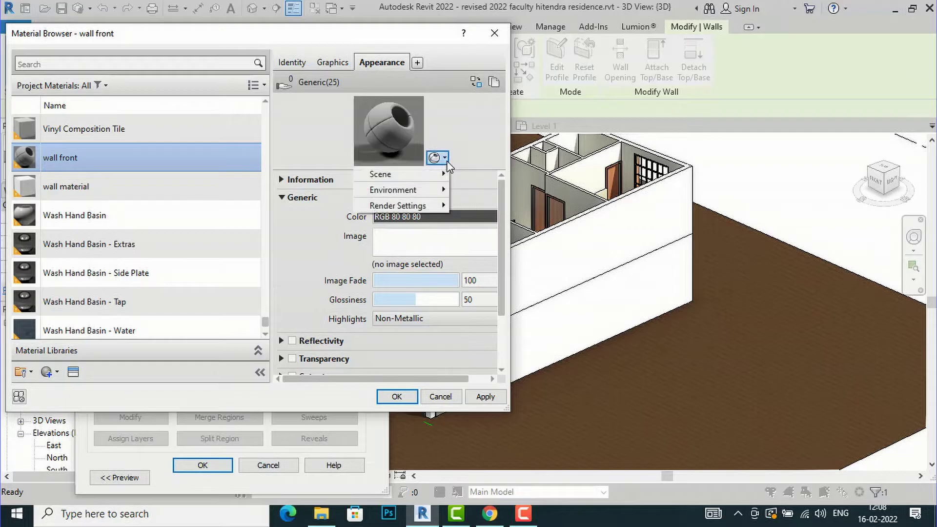
pyautogui.moveTo(427, 173)
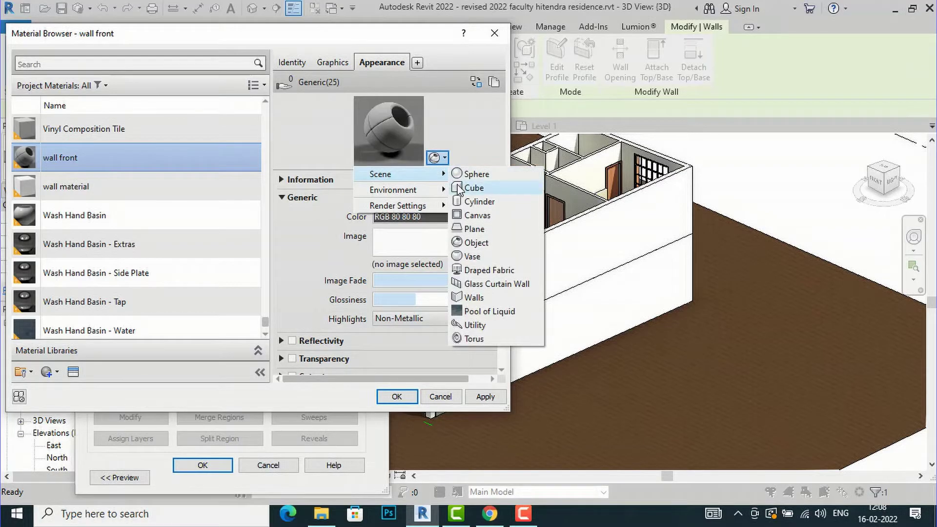
pyautogui.click(461, 189)
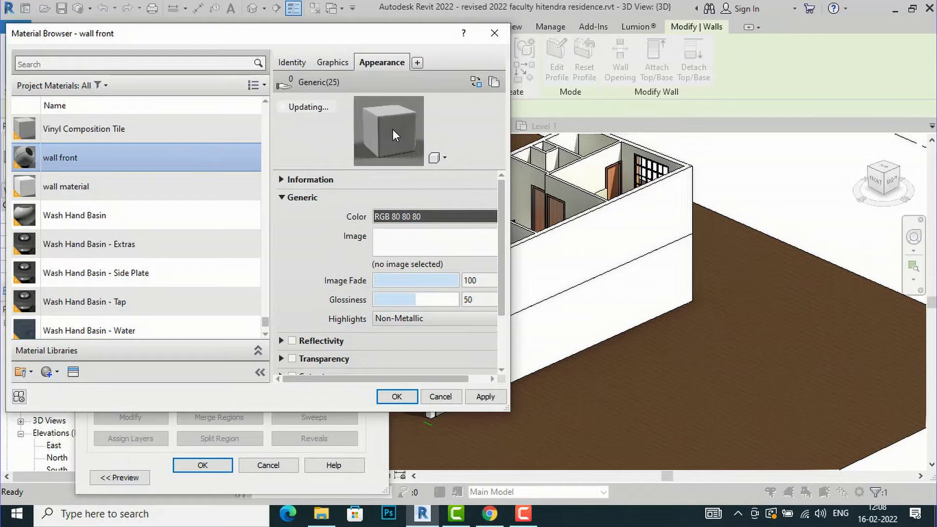
pyautogui.click(444, 158)
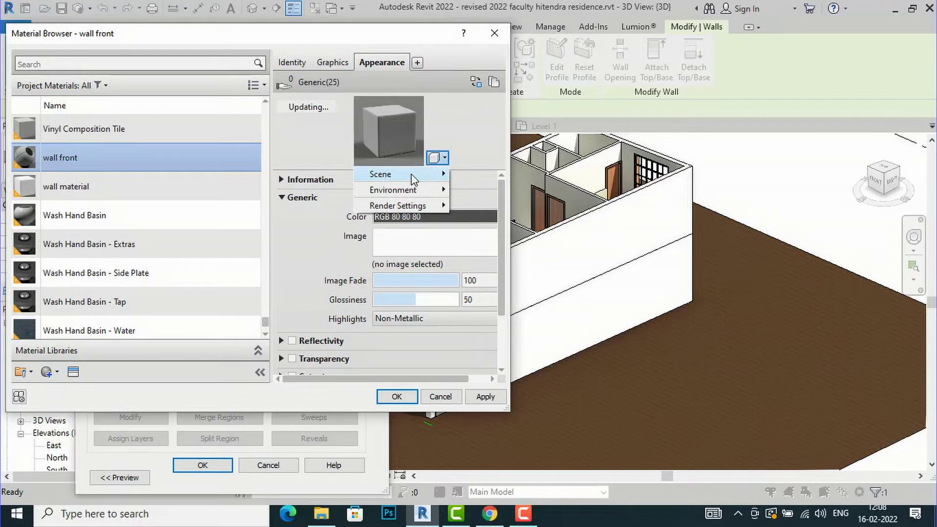
pyautogui.click(477, 202)
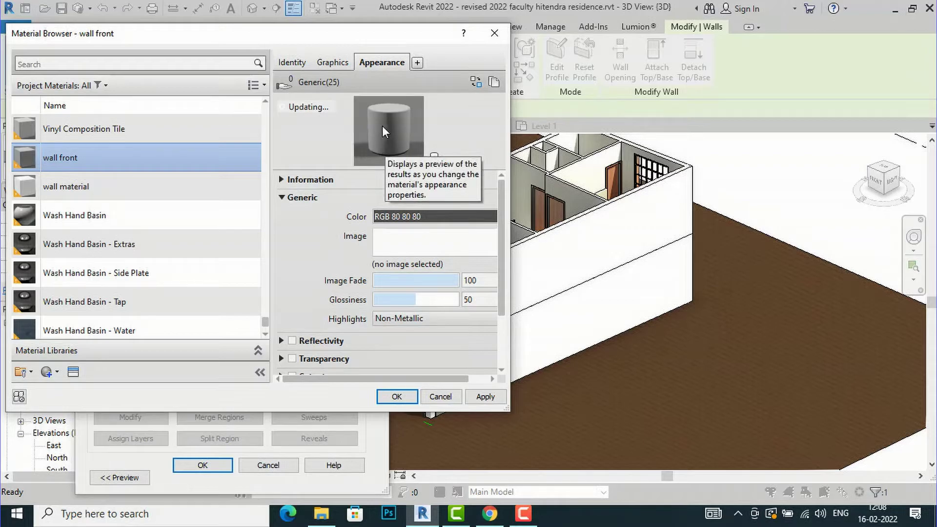
pyautogui.click(445, 161)
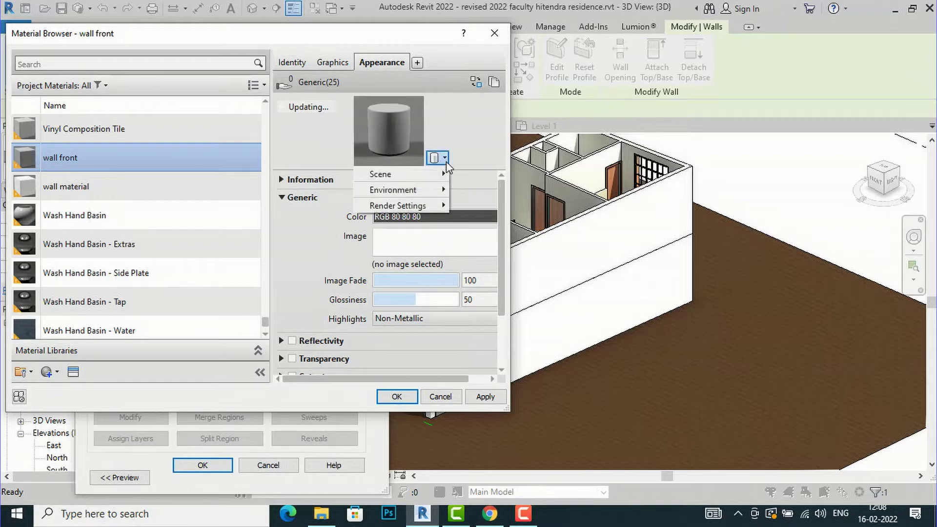
pyautogui.moveTo(440, 174)
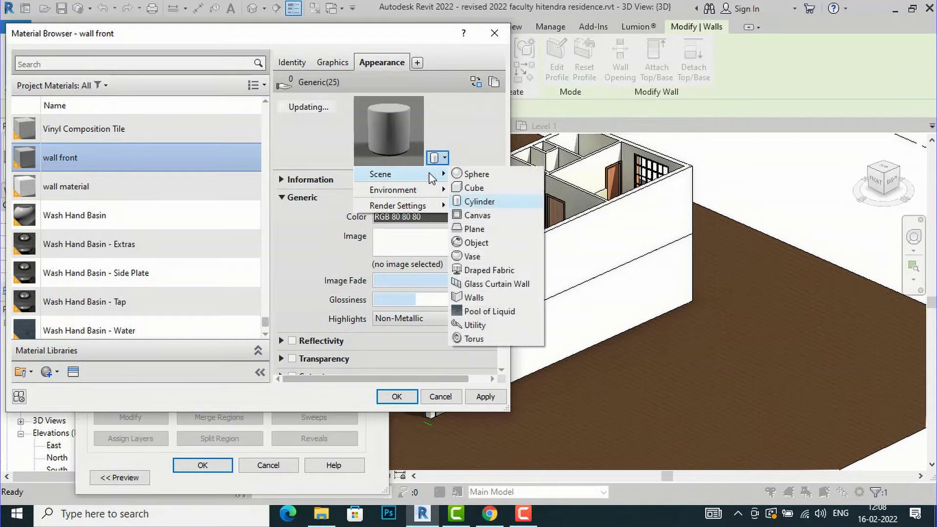
pyautogui.click(467, 175)
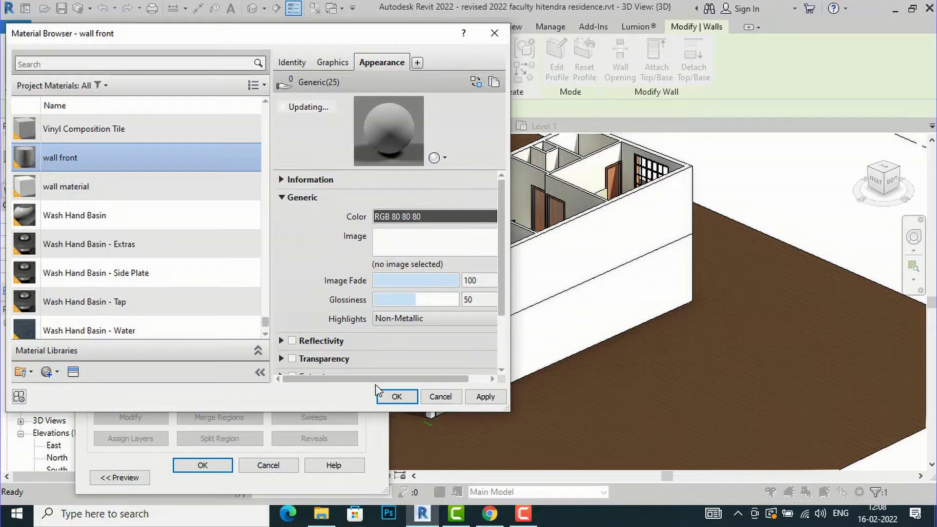
pyautogui.scroll(-1, 107, 292)
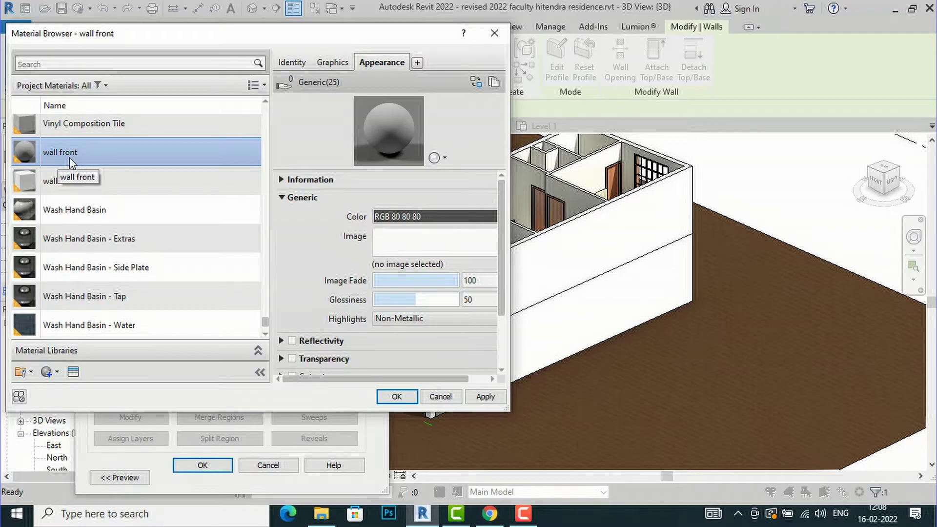
# - Open the Asset Browser for the "wall front" material and look through the full list of appearance assets
pyautogui.click(73, 374)
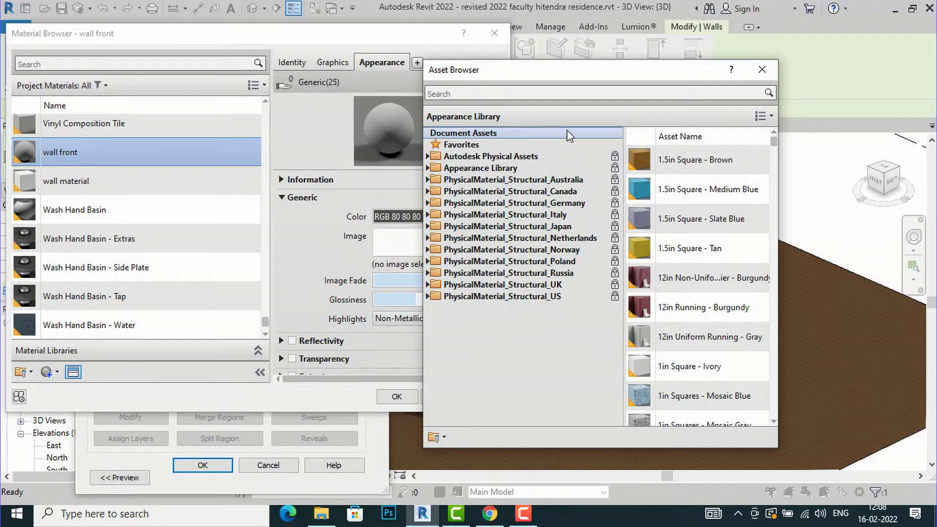
pyautogui.scroll(-6, 713, 235)
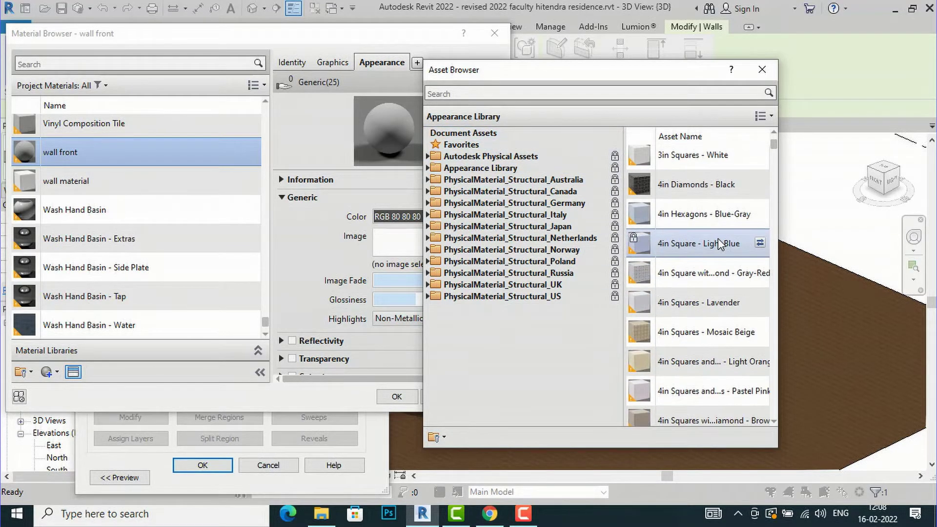
pyautogui.scroll(-15, 718, 240)
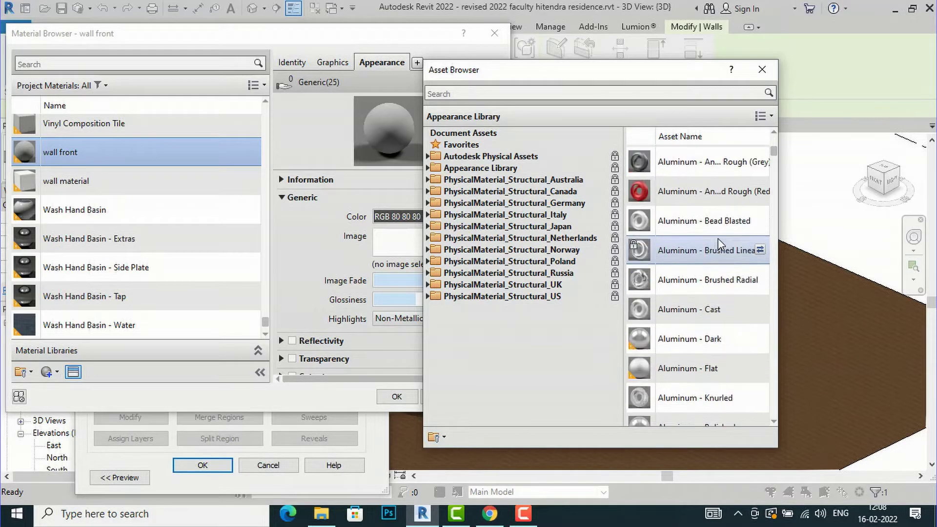
pyautogui.scroll(20, 718, 238)
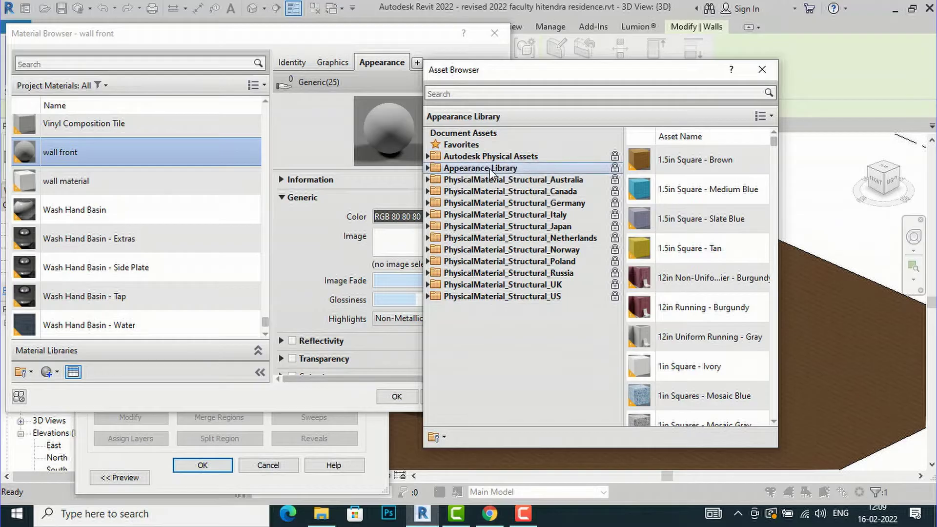
# - Examine the Ceiling, Ceramic, Concrete, Glass and Flooring assets in the Autodesk Physical Assets library
pyautogui.click(428, 157)
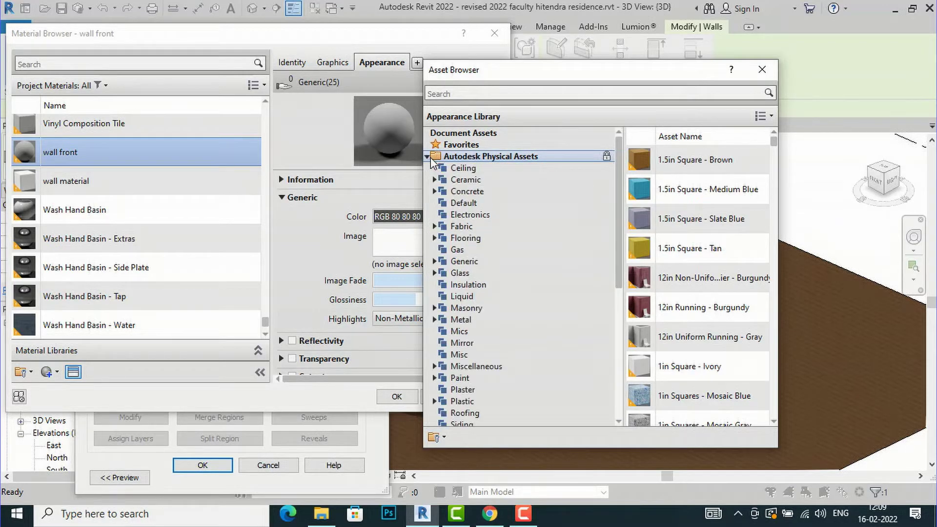
pyautogui.click(462, 168)
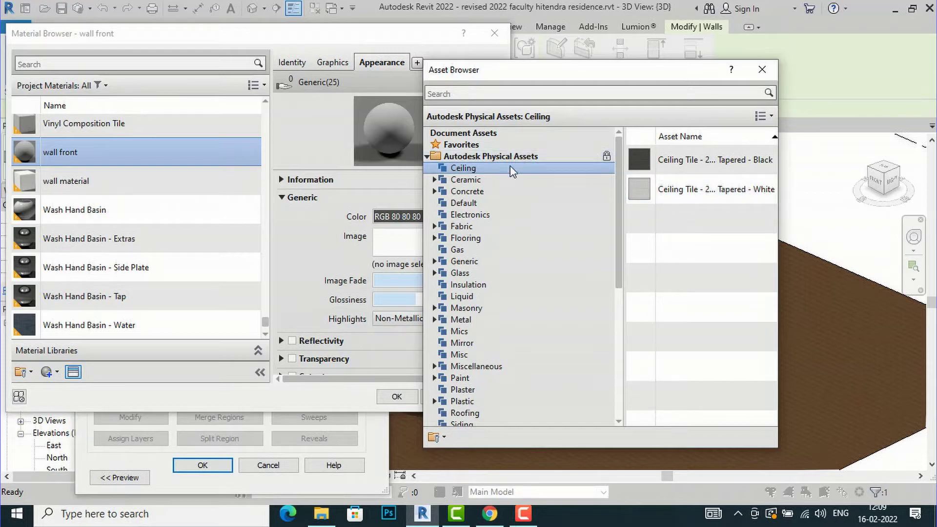
pyautogui.click(473, 180)
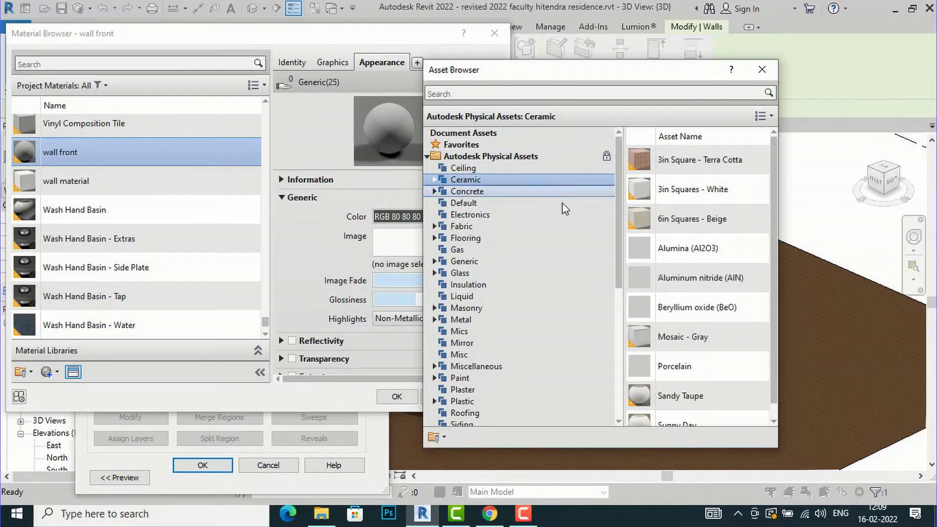
pyautogui.scroll(-1, 689, 218)
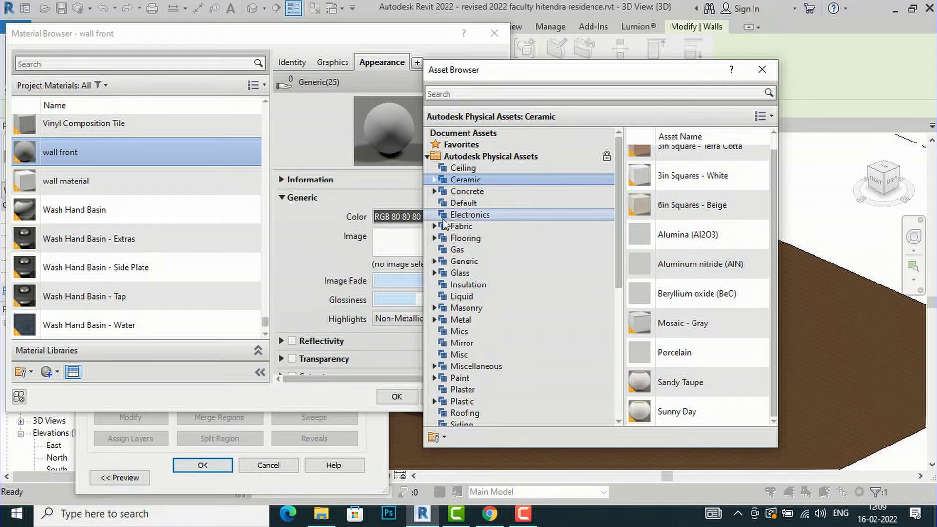
pyautogui.click(466, 191)
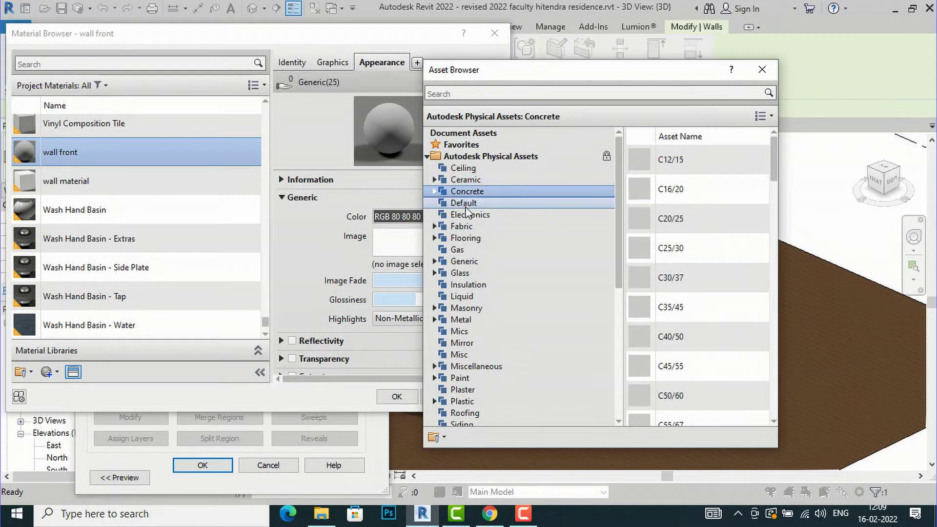
pyautogui.scroll(-15, 674, 231)
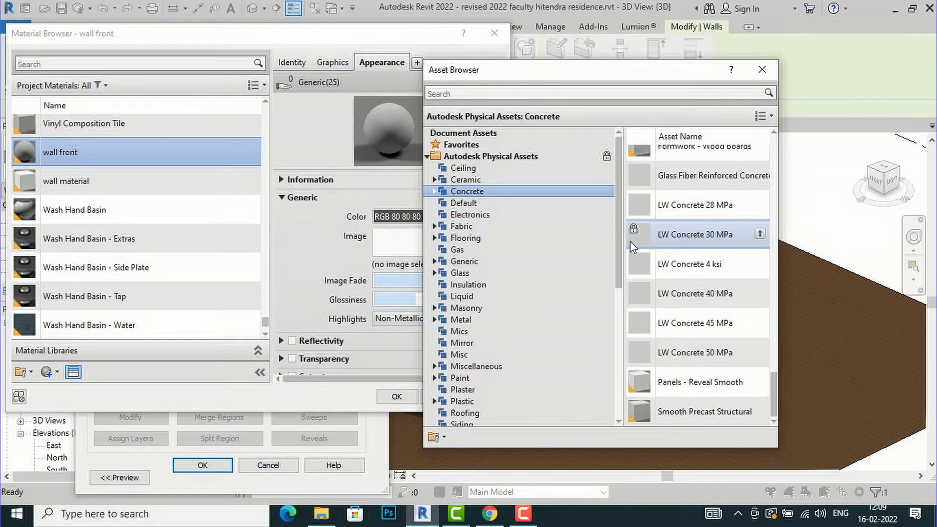
pyautogui.click(470, 272)
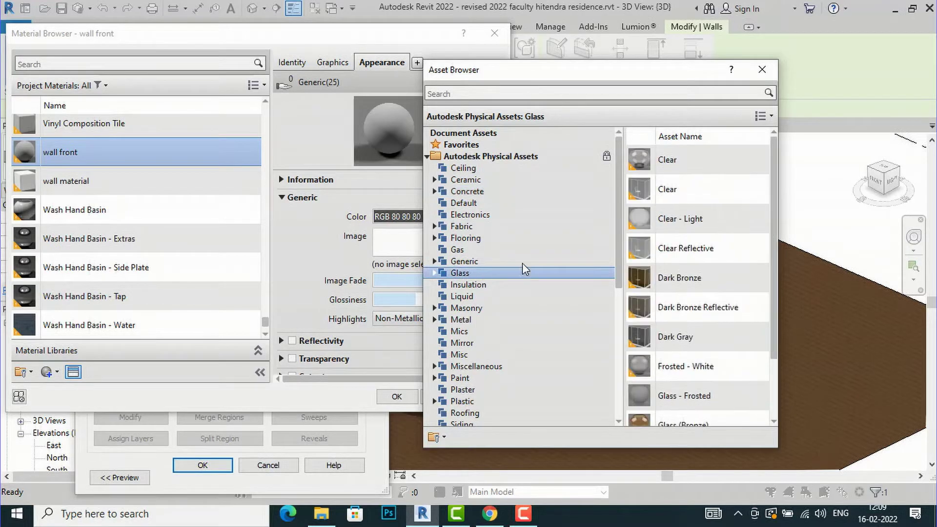
pyautogui.scroll(-3, 710, 249)
pyautogui.scroll(3, 705, 371)
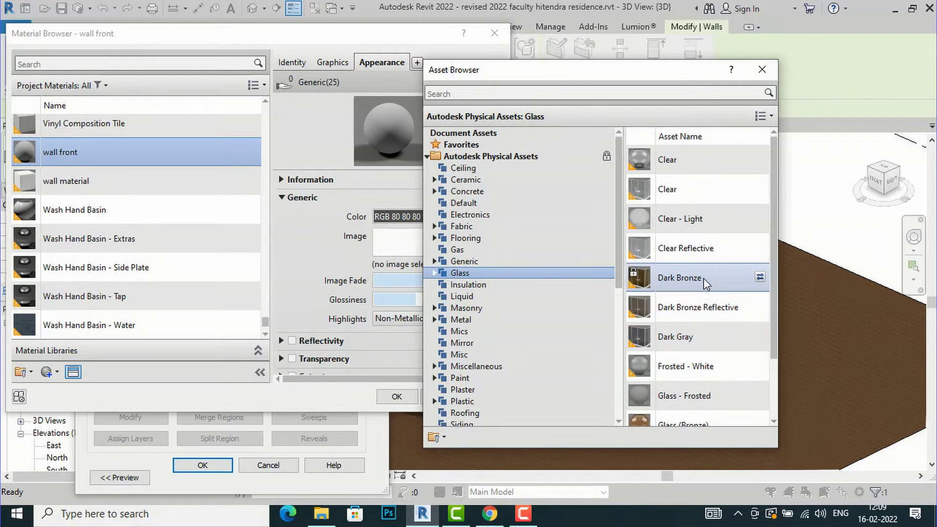
pyautogui.scroll(-3, 705, 292)
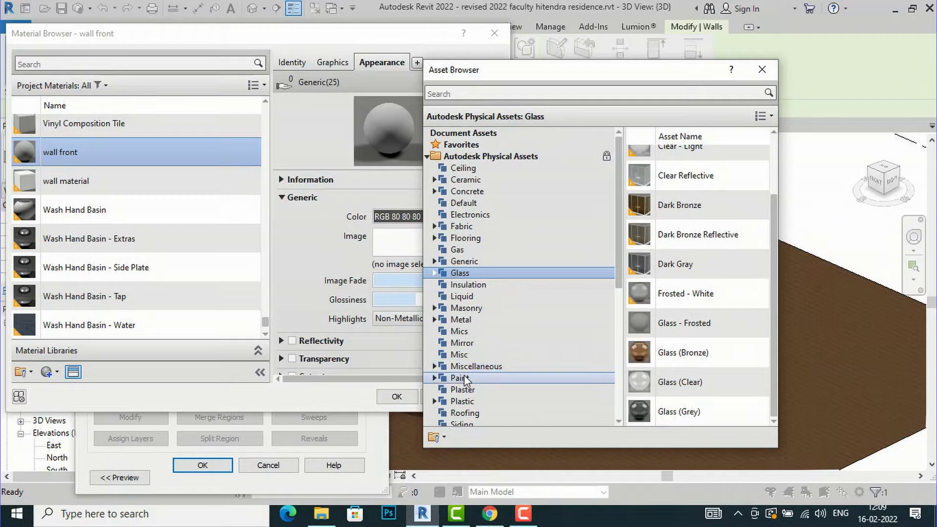
pyautogui.click(465, 238)
pyautogui.scroll(-10, 686, 223)
pyautogui.scroll(5, 688, 229)
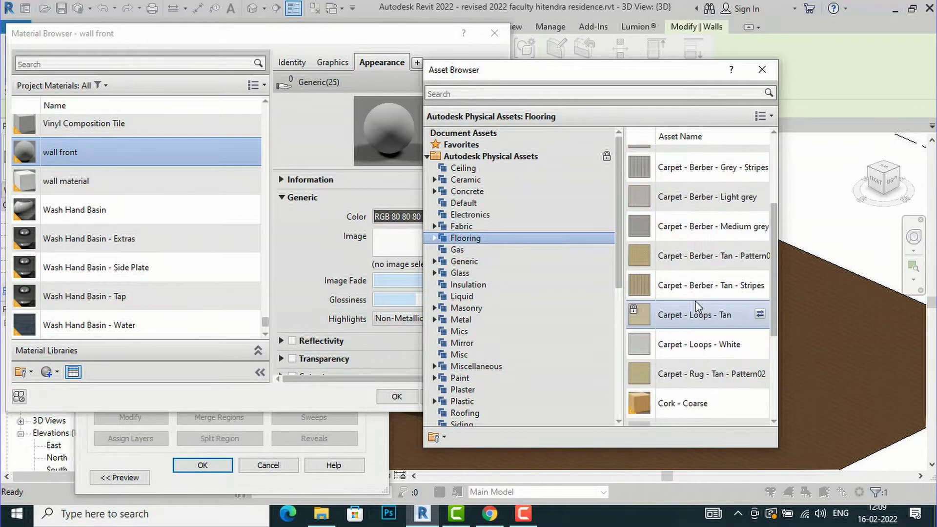
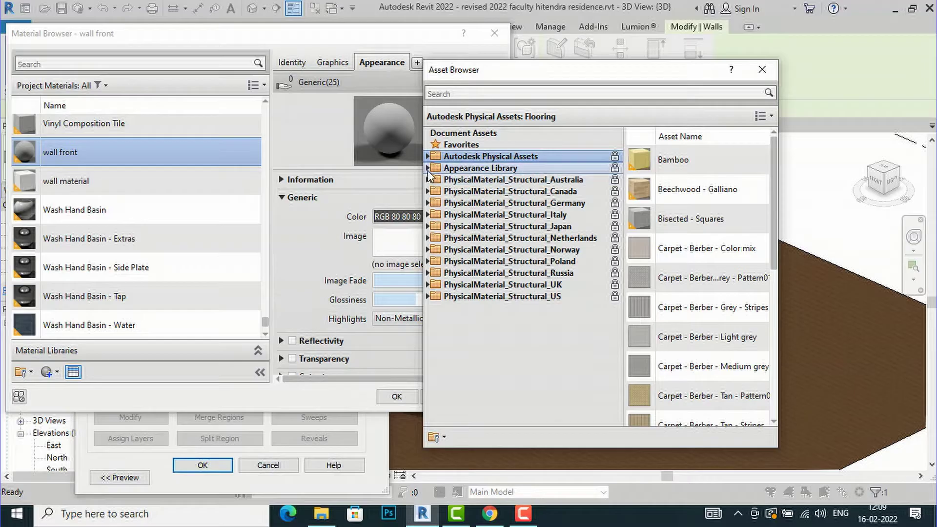
# - Examine the Flooring assets offered in the Appearance Library
pyautogui.click(428, 168)
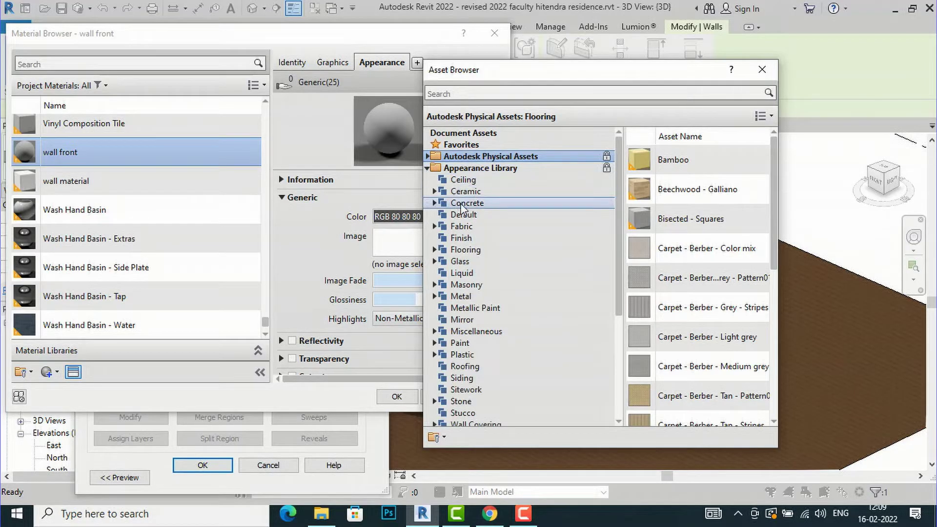
pyautogui.click(466, 251)
pyautogui.scroll(-10, 682, 210)
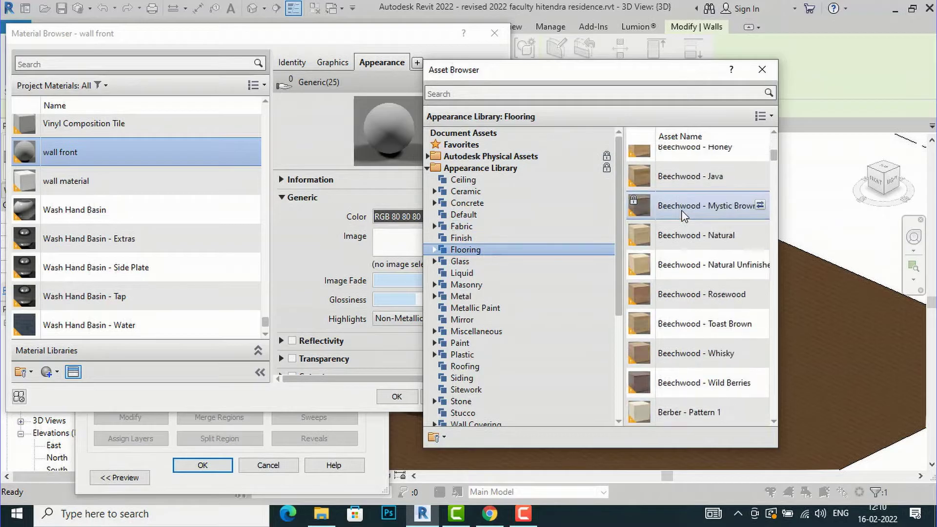
pyautogui.scroll(-15, 682, 209)
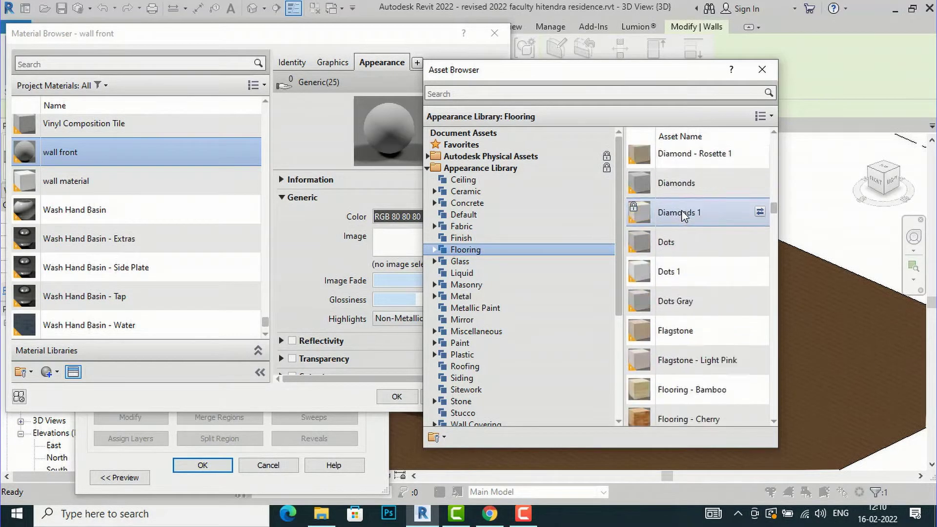
pyautogui.scroll(-15, 681, 210)
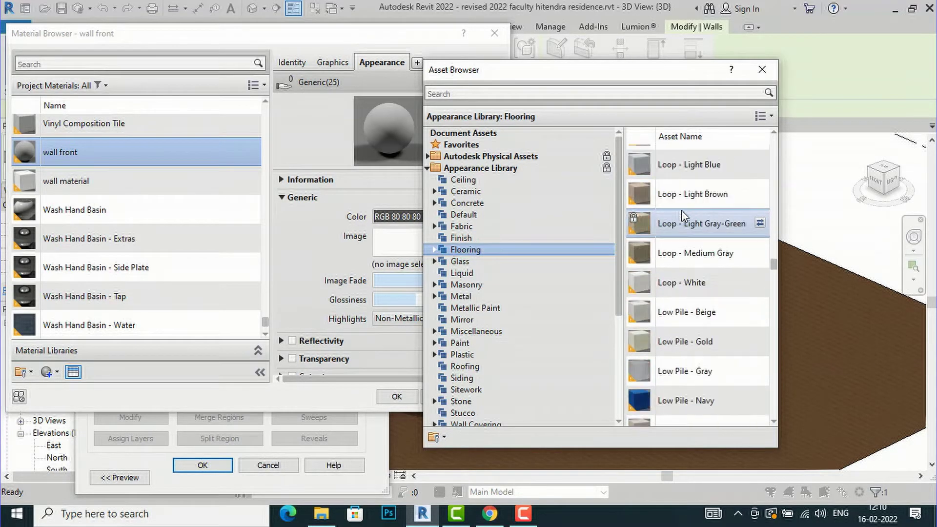
pyautogui.scroll(-15, 696, 252)
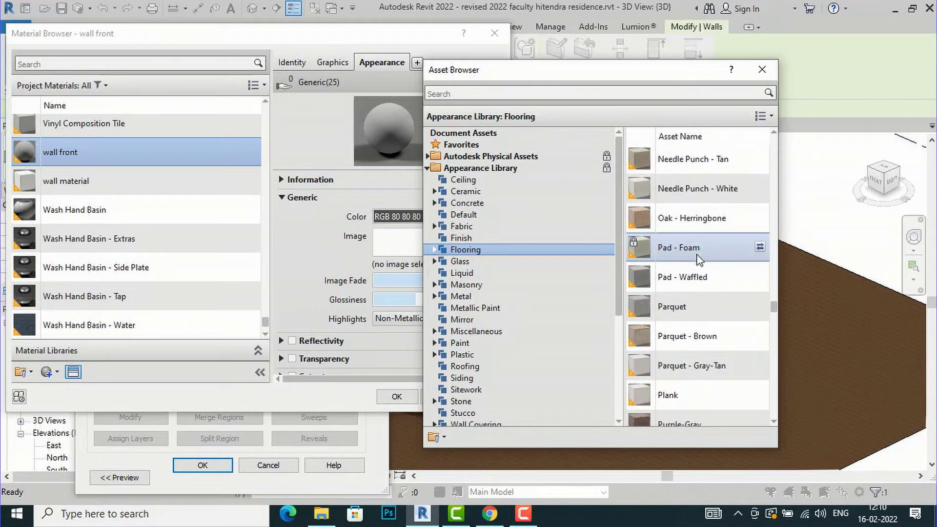
pyautogui.scroll(-15, 696, 254)
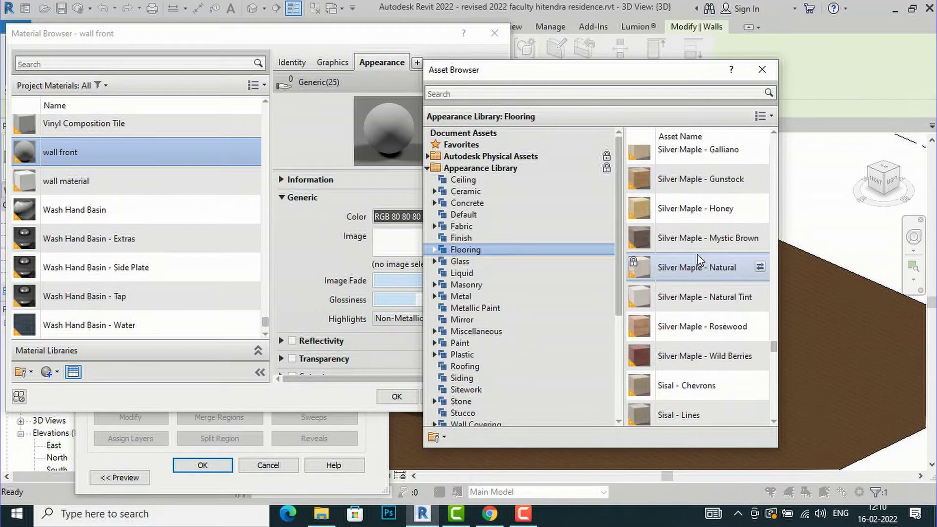
pyautogui.scroll(-8, 699, 260)
pyautogui.scroll(10, 707, 329)
pyautogui.scroll(7, 698, 297)
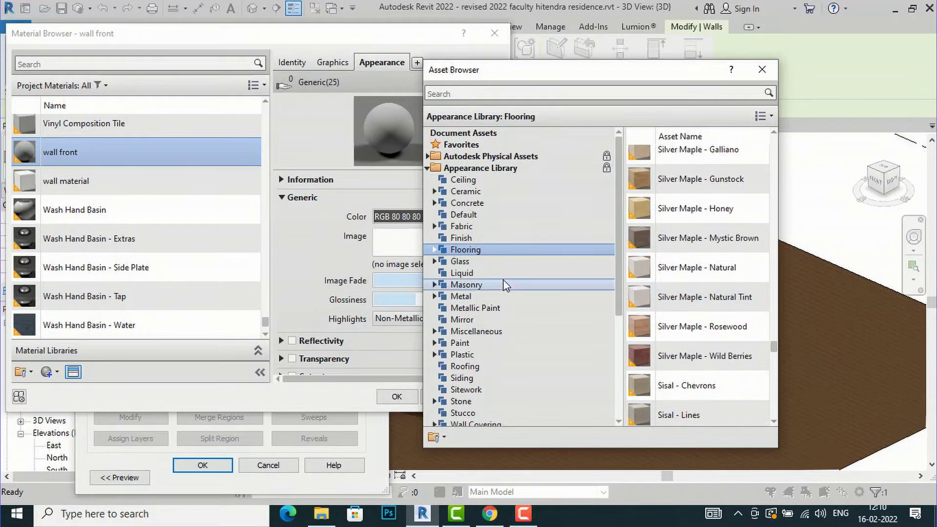
# - Examine the Glass assets offered in the Appearance Library
pyautogui.click(470, 262)
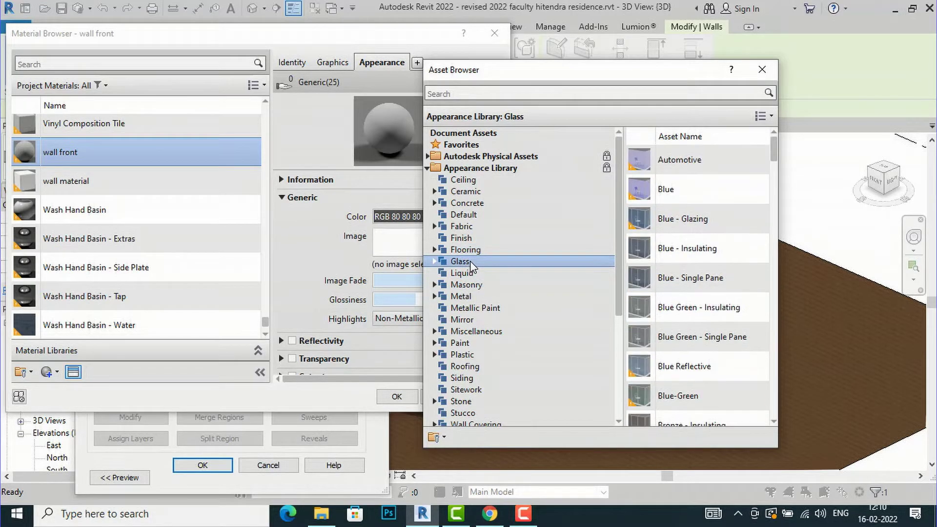
pyautogui.scroll(-4, 669, 236)
pyautogui.scroll(-10, 670, 234)
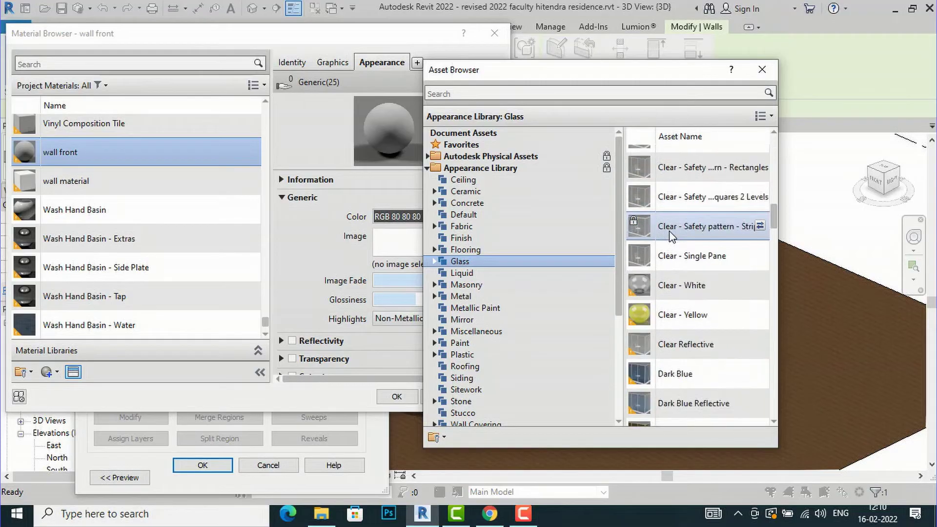
pyautogui.scroll(-3, 669, 230)
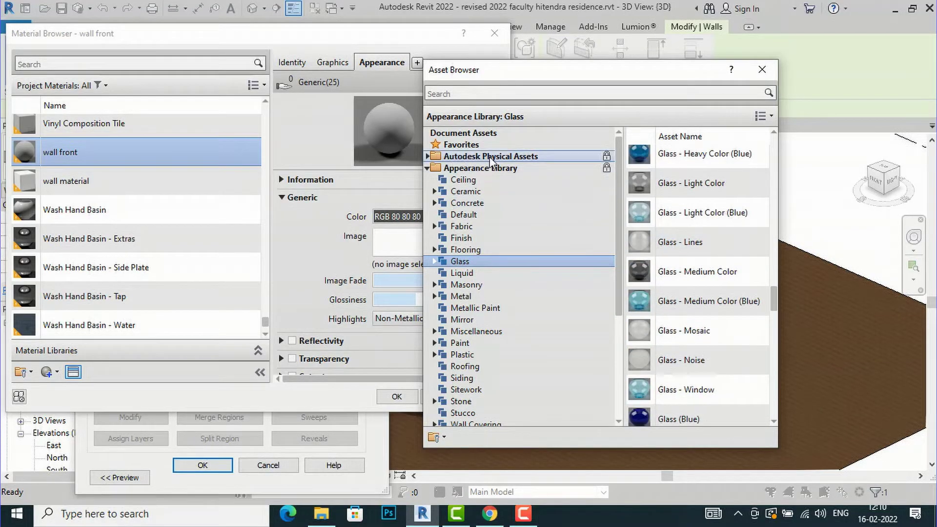
pyautogui.scroll(-5, 708, 266)
pyautogui.scroll(-7, 708, 266)
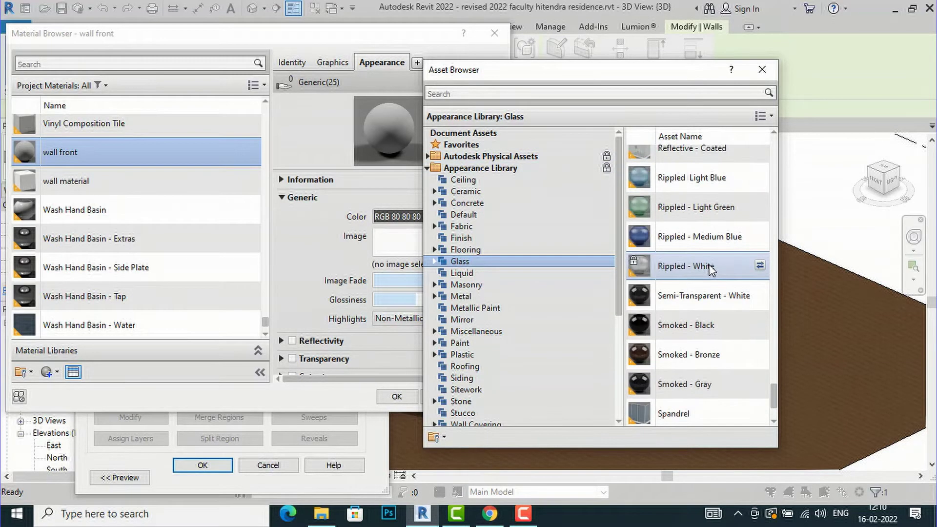
# - Replace the "wall front" material's appearance with the Stone asset "Small Uneven Rectanguler Stones - Brown" from the Appearance Library
pyautogui.scroll(2, 708, 261)
pyautogui.scroll(8, 709, 259)
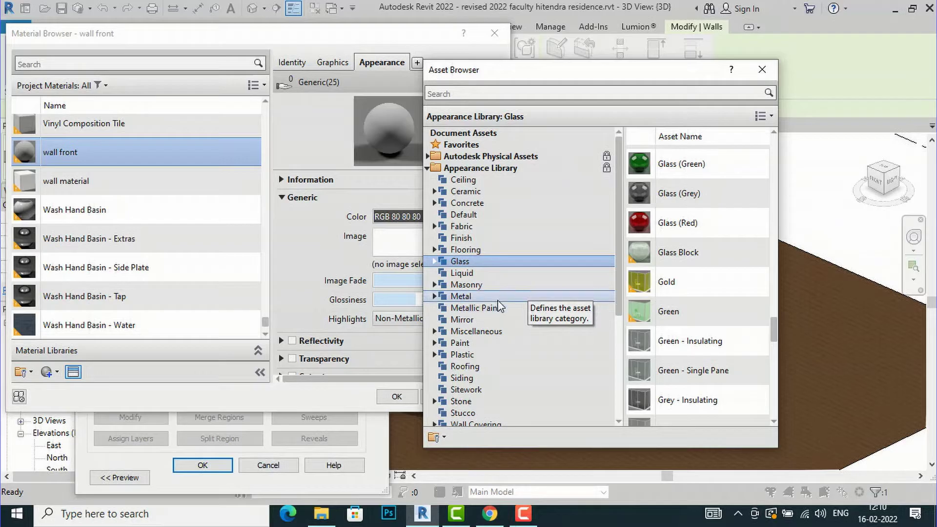
pyautogui.scroll(-2, 500, 306)
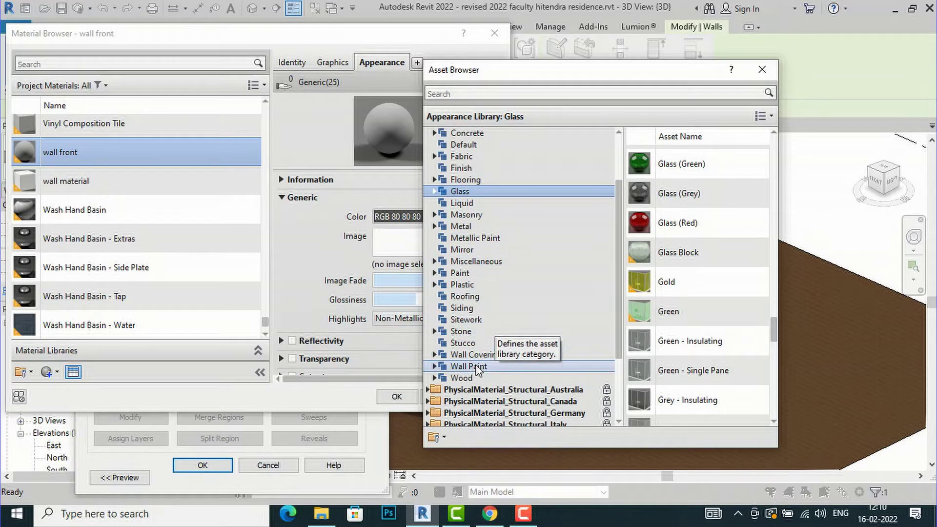
pyautogui.click(461, 331)
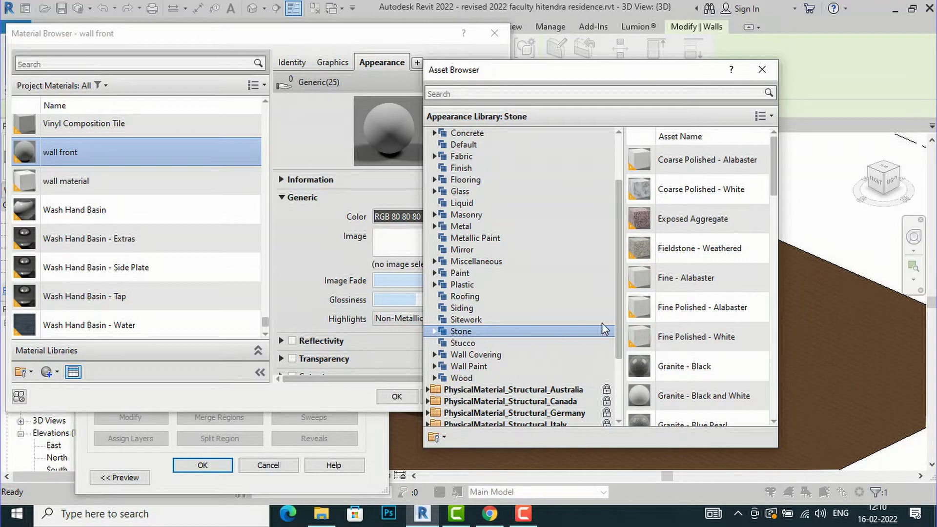
pyautogui.scroll(-6, 675, 305)
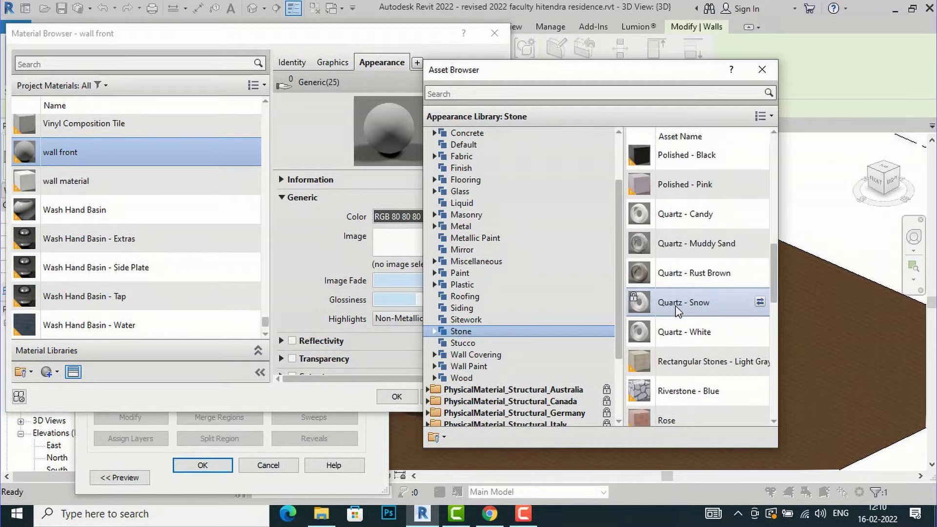
pyautogui.scroll(-4, 676, 308)
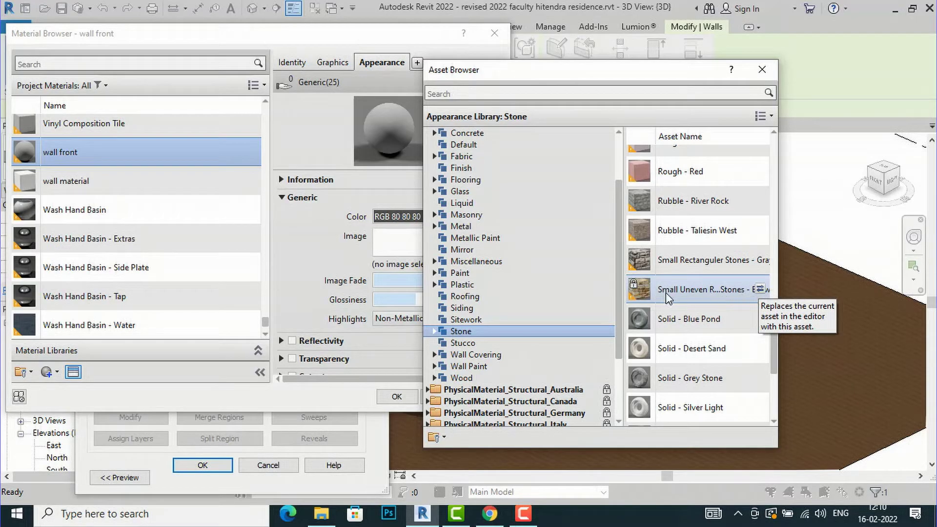
pyautogui.click(759, 290)
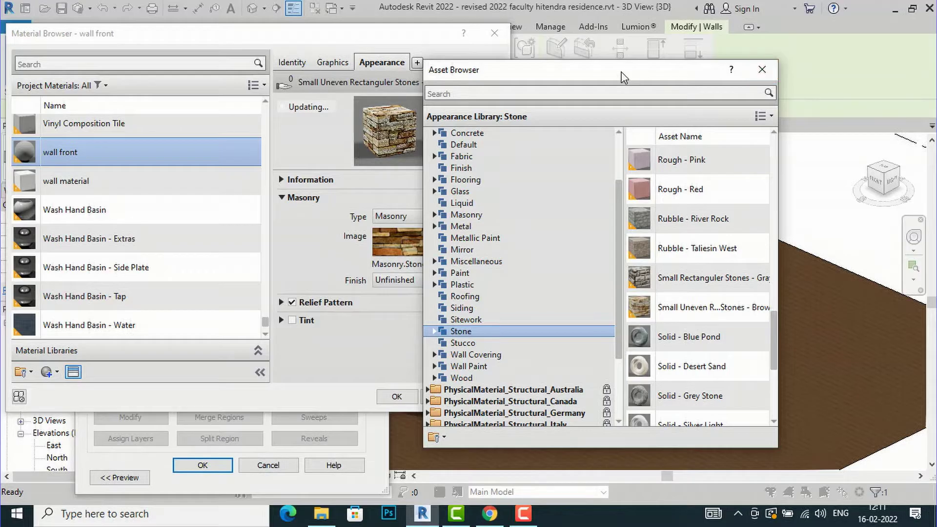
# - Close the Asset Browser and apply the "wall front" material to the structure layer of the 9" wall type
pyautogui.moveTo(622, 72); pyautogui.dragTo(807, 123)
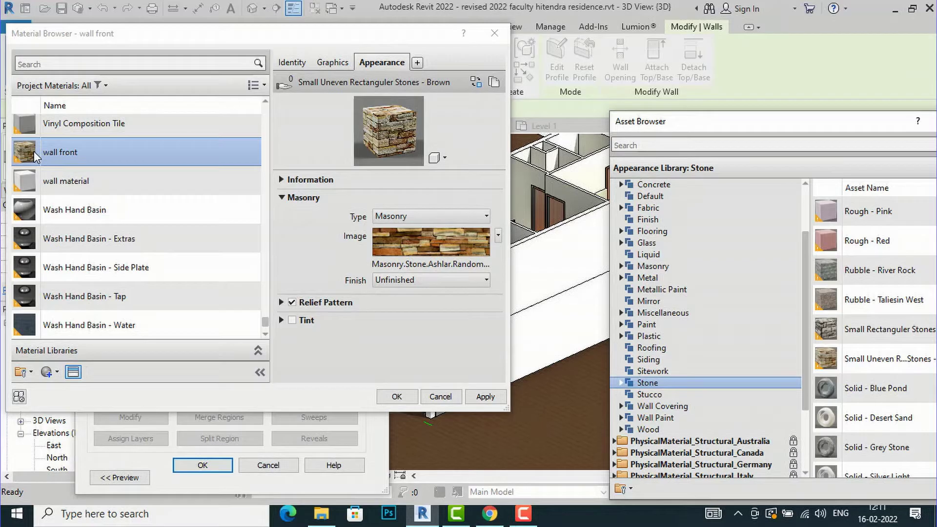
pyautogui.moveTo(697, 122); pyautogui.dragTo(474, 101)
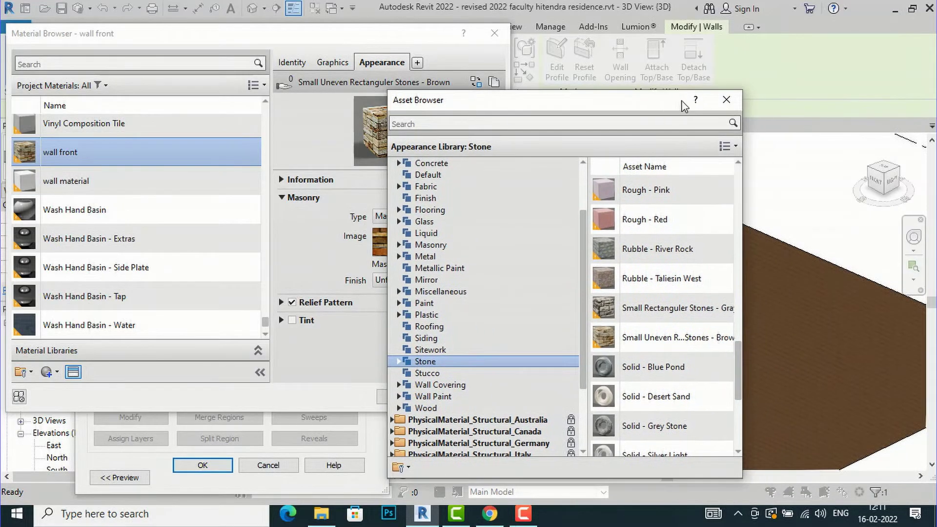
pyautogui.click(726, 99)
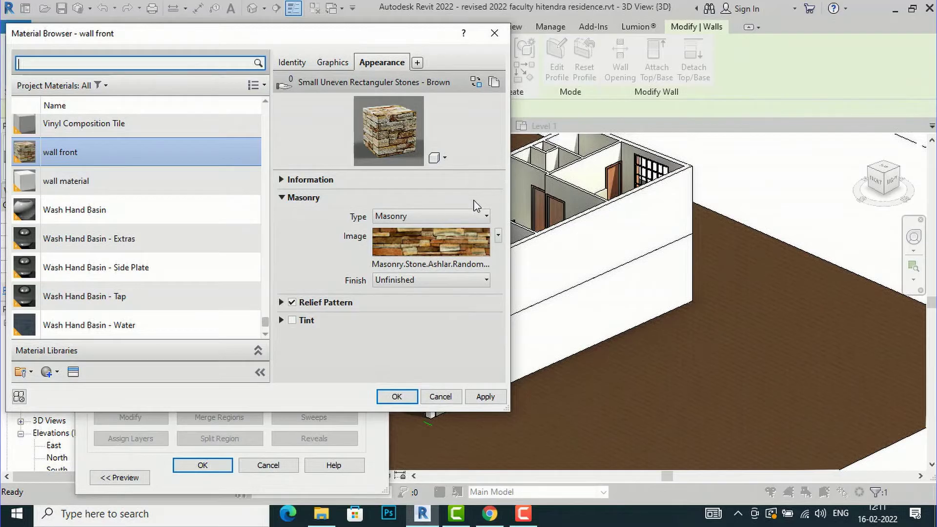
pyautogui.click(479, 402)
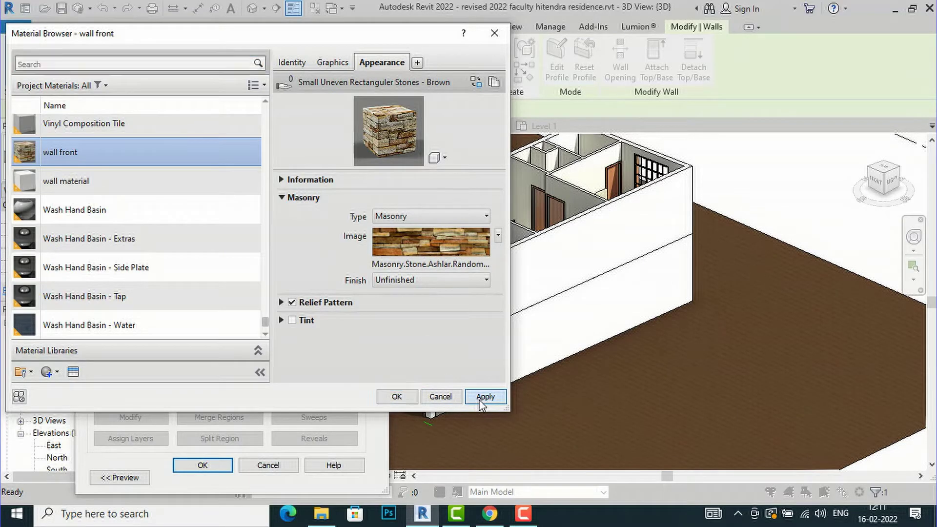
pyautogui.click(397, 397)
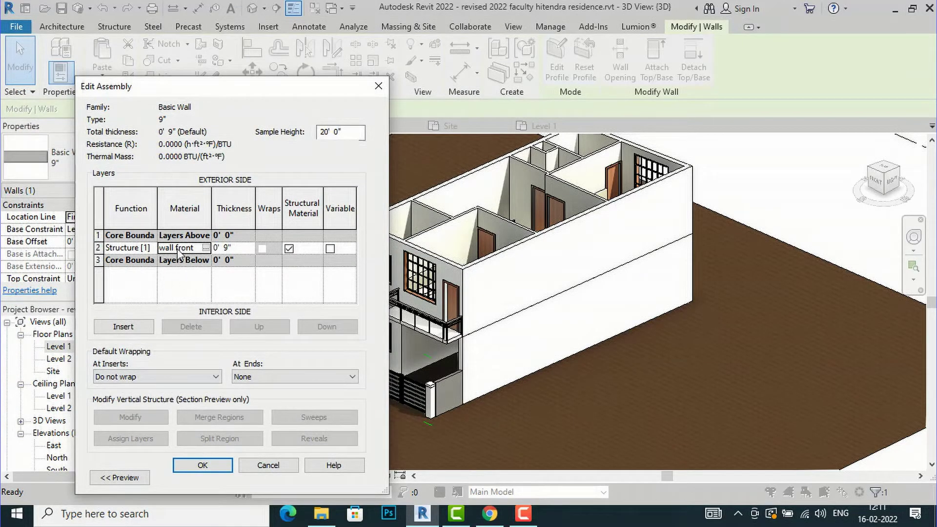
# - Confirm the 9" wall's assembly and type properties, and deselect the wall
pyautogui.click(203, 465)
pyautogui.click(332, 483)
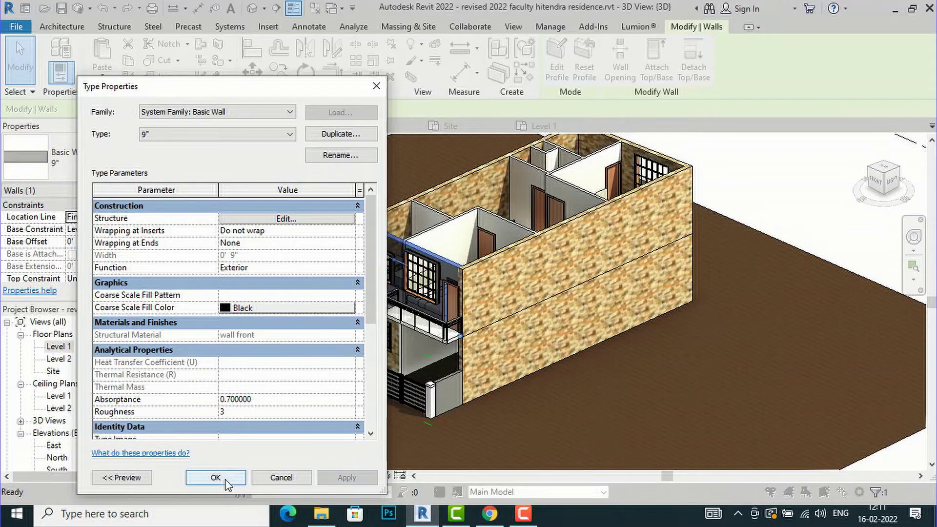
pyautogui.click(226, 482)
pyautogui.click(210, 189)
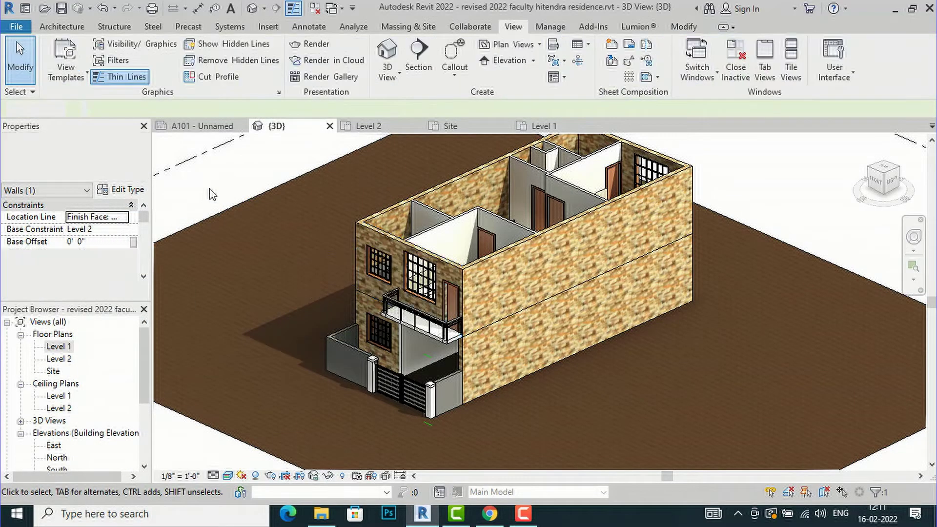
# - Examine the stone finish on the house's exterior walls in the 3D view, up close and as a whole
pyautogui.scroll(2, 599, 238)
pyautogui.scroll(2, 598, 236)
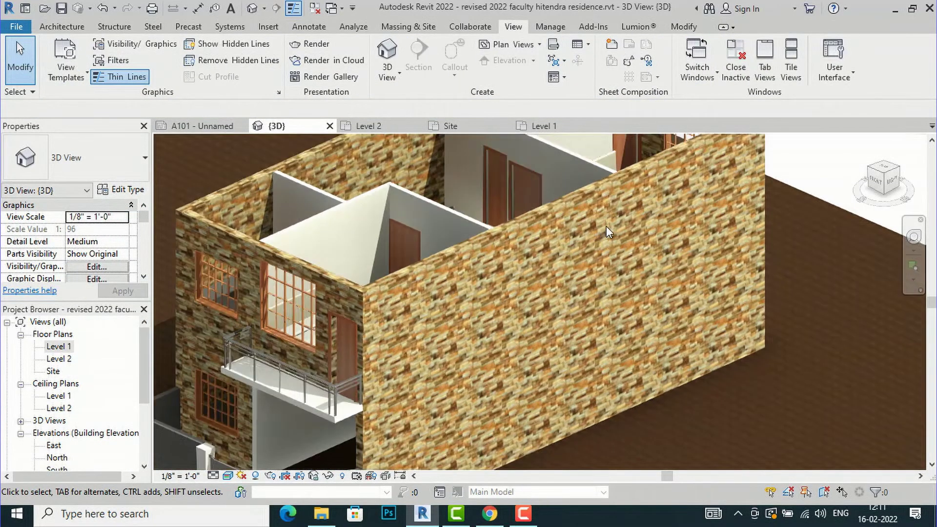
pyautogui.scroll(-3, 517, 307)
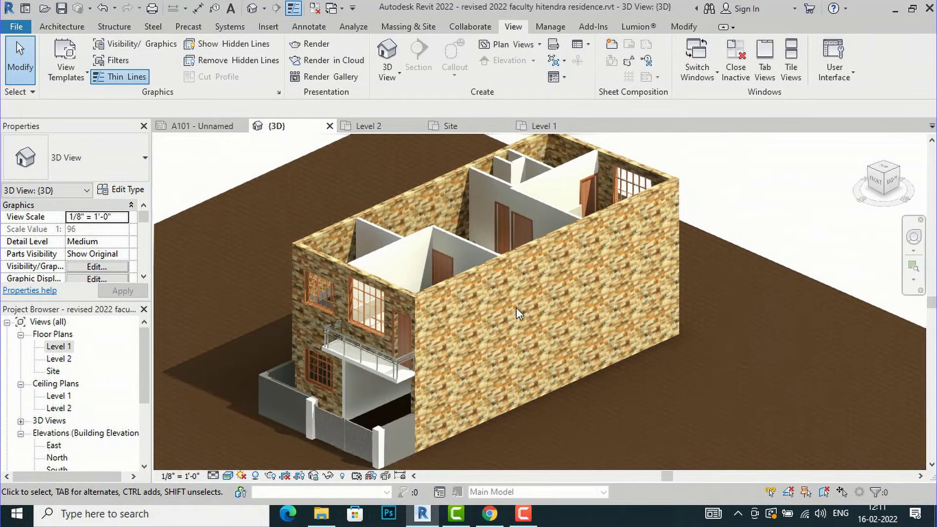
pyautogui.scroll(4, 441, 284)
pyautogui.scroll(4, 443, 324)
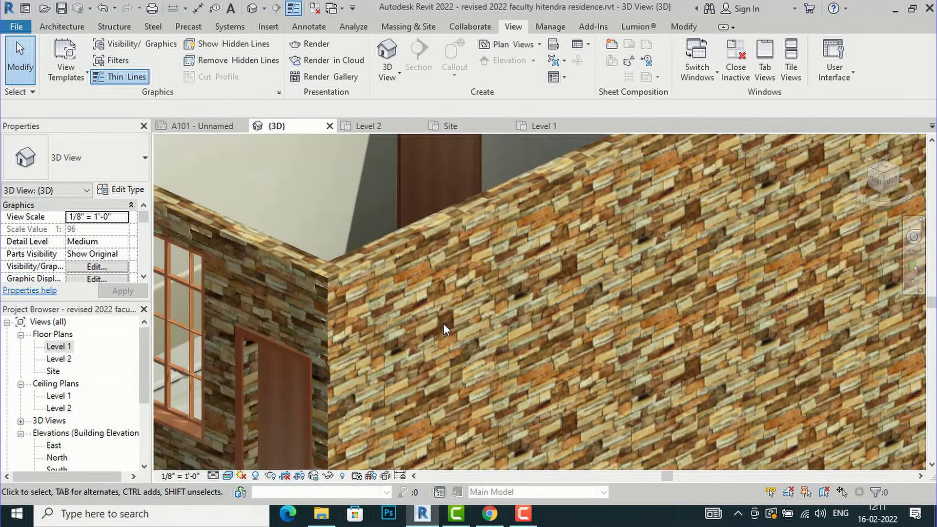
pyautogui.scroll(-5, 388, 323)
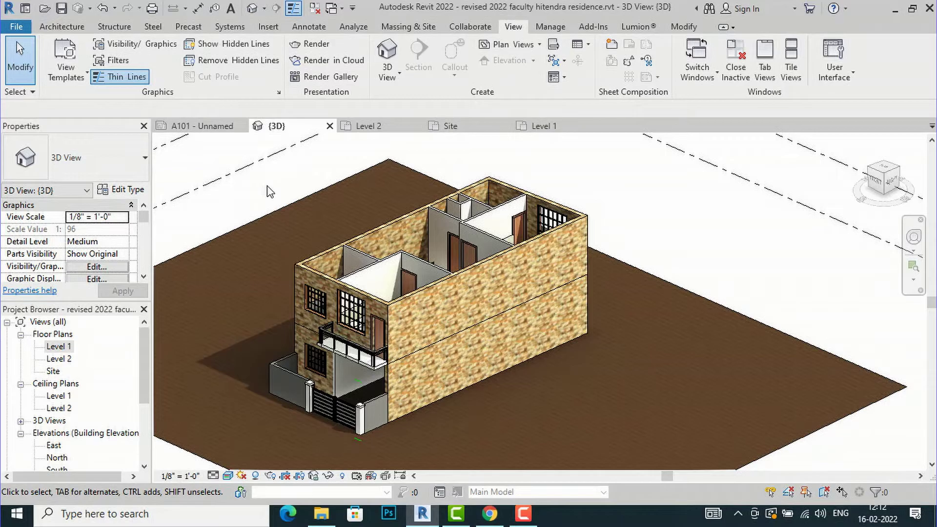
# - Open the project's Material Browser, declining to save and accepting the reminder intervals, and move it clear of the house
pyautogui.click(543, 28)
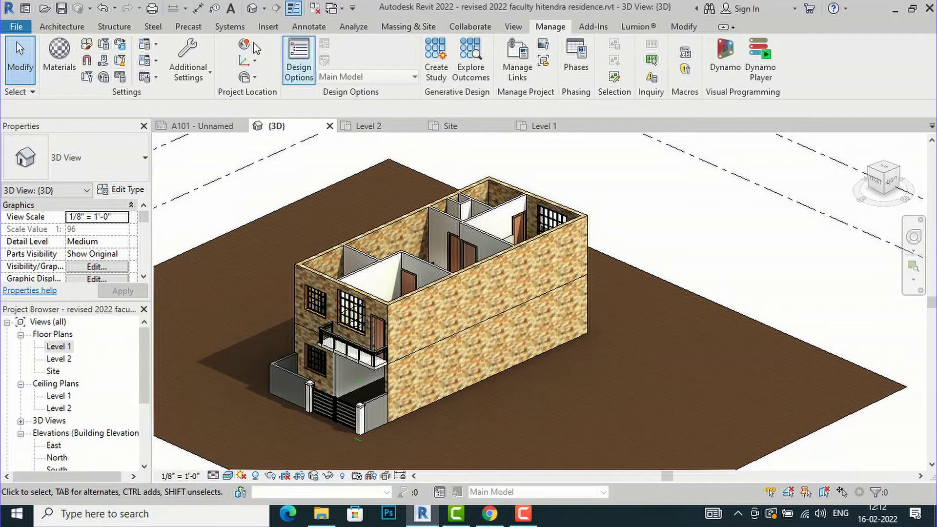
pyautogui.click(59, 73)
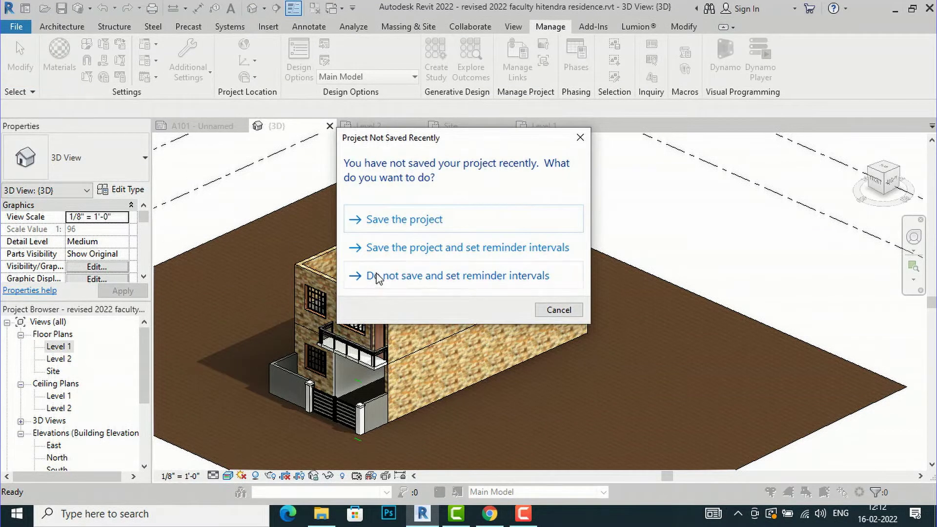
pyautogui.click(378, 277)
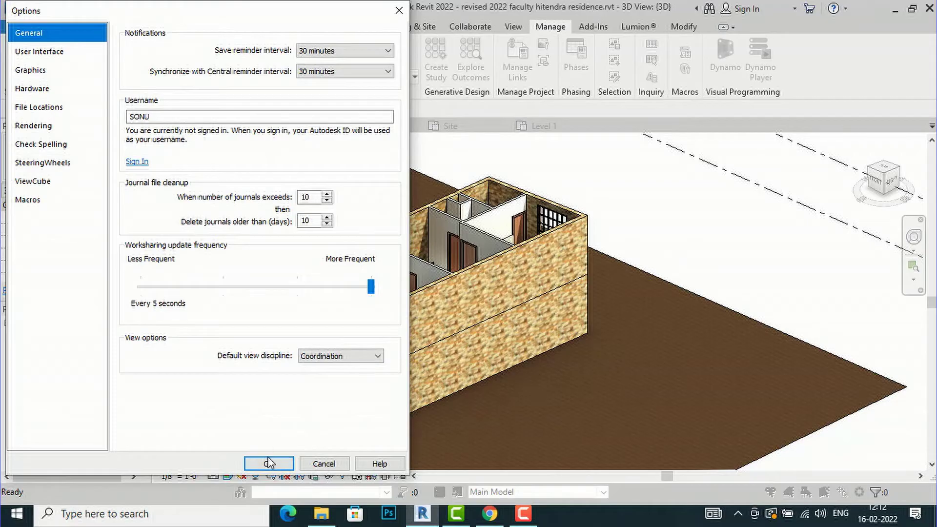
pyautogui.click(268, 462)
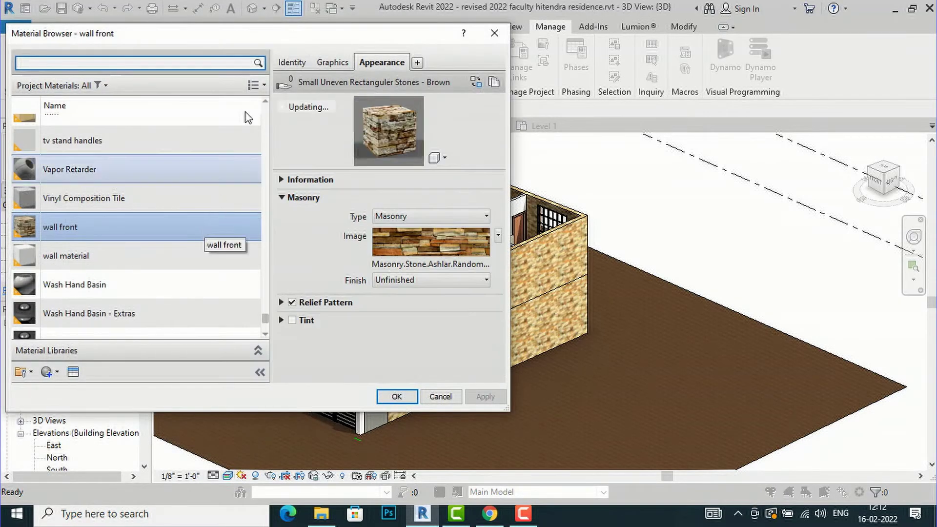
pyautogui.moveTo(263, 33); pyautogui.dragTo(664, 41)
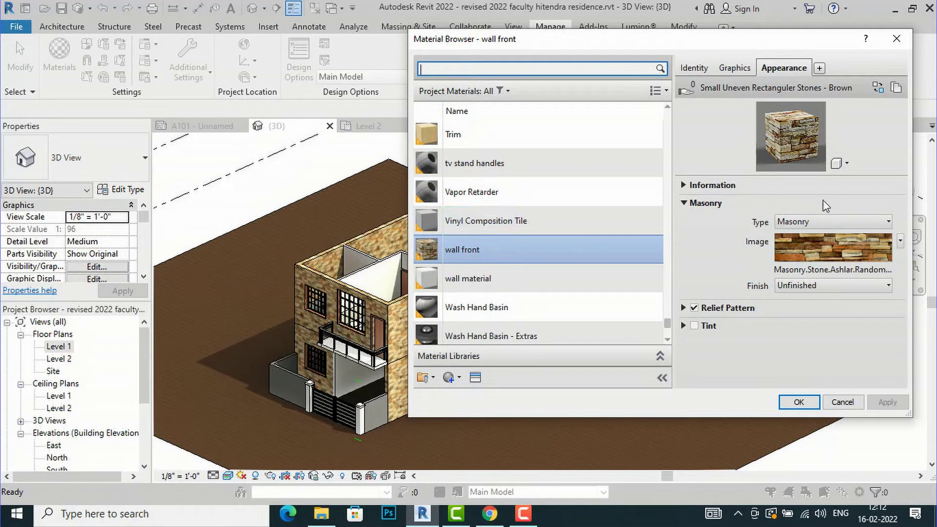
pyautogui.scroll(-1, 641, 302)
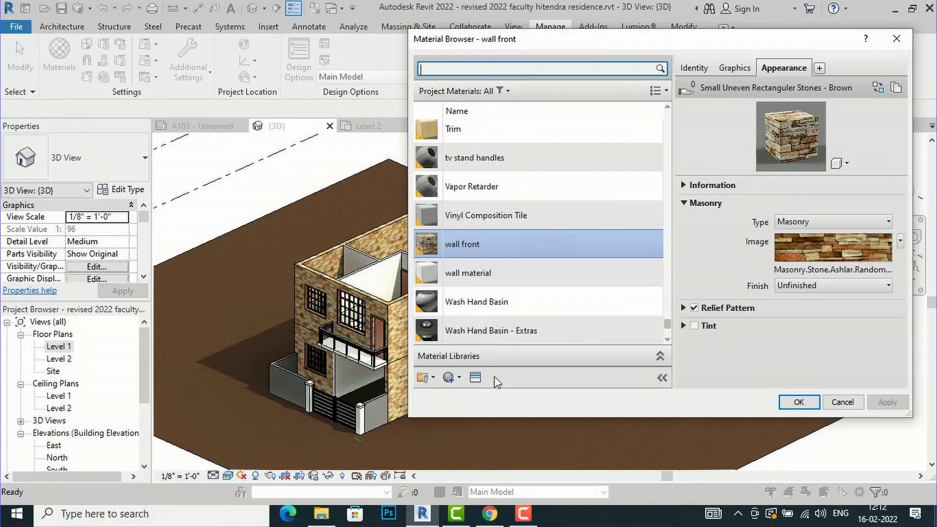
# - Create a new material and name it "wall interior"
pyautogui.click(458, 379)
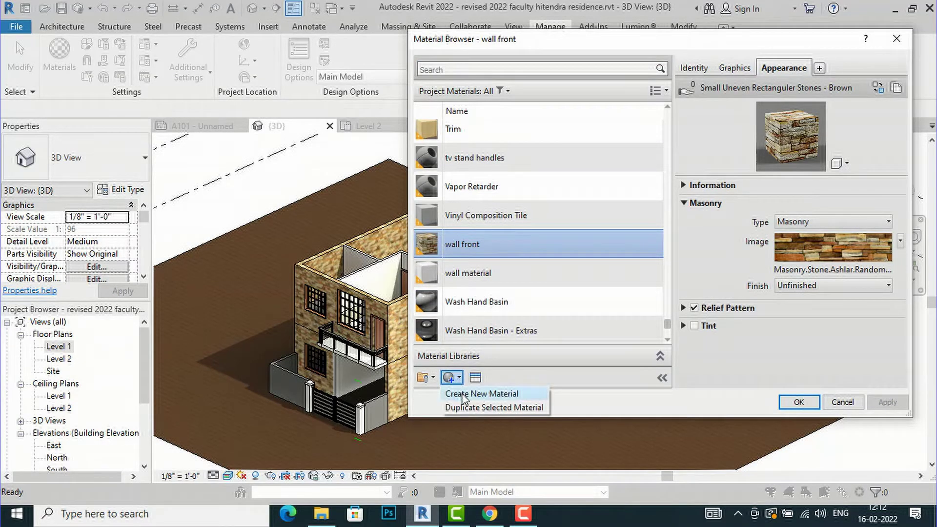
pyautogui.click(462, 393)
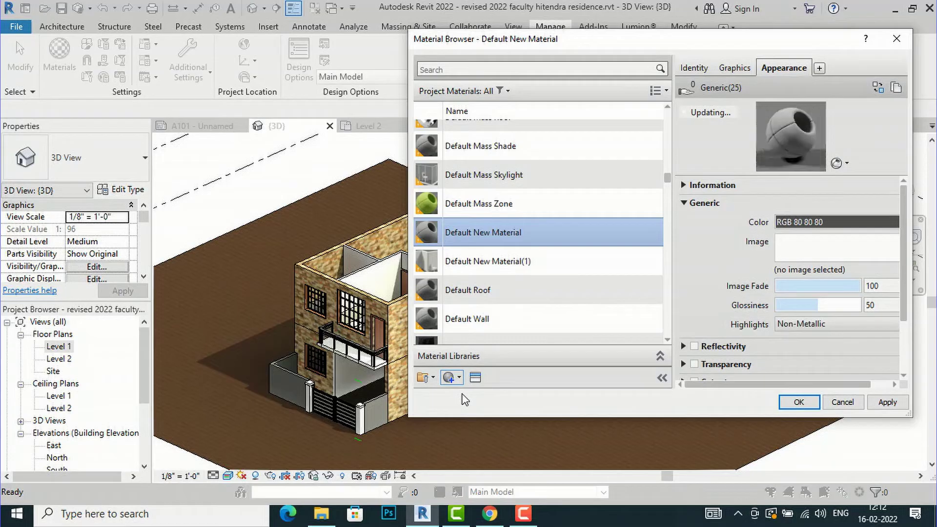
pyautogui.scroll(-1, 498, 304)
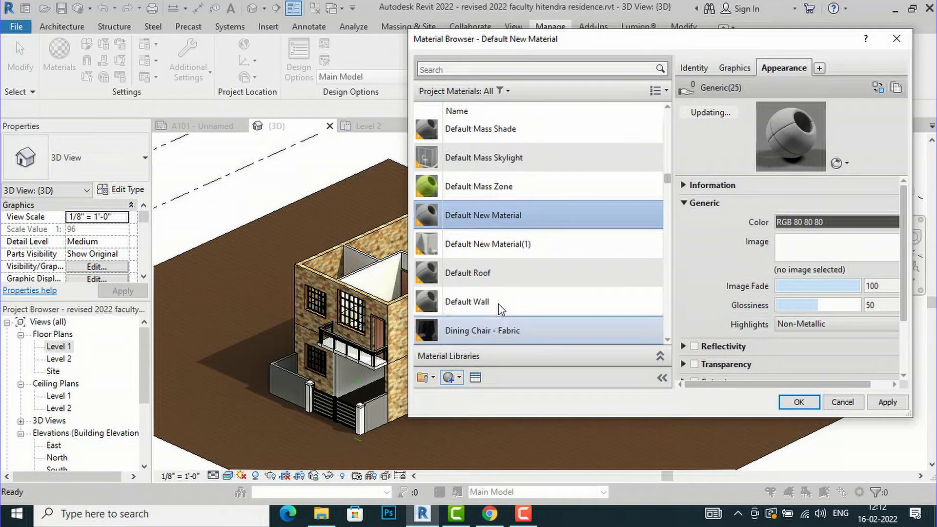
pyautogui.rightClick(476, 222)
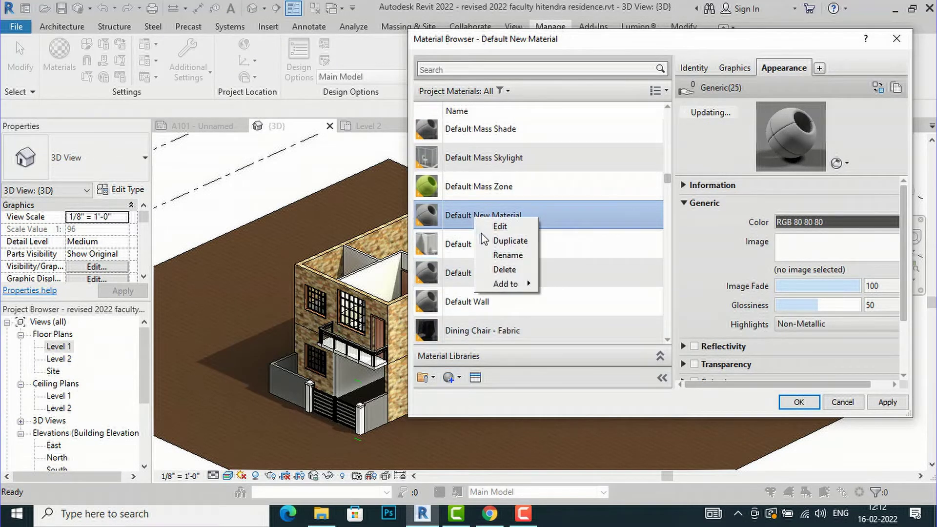
pyautogui.click(491, 253)
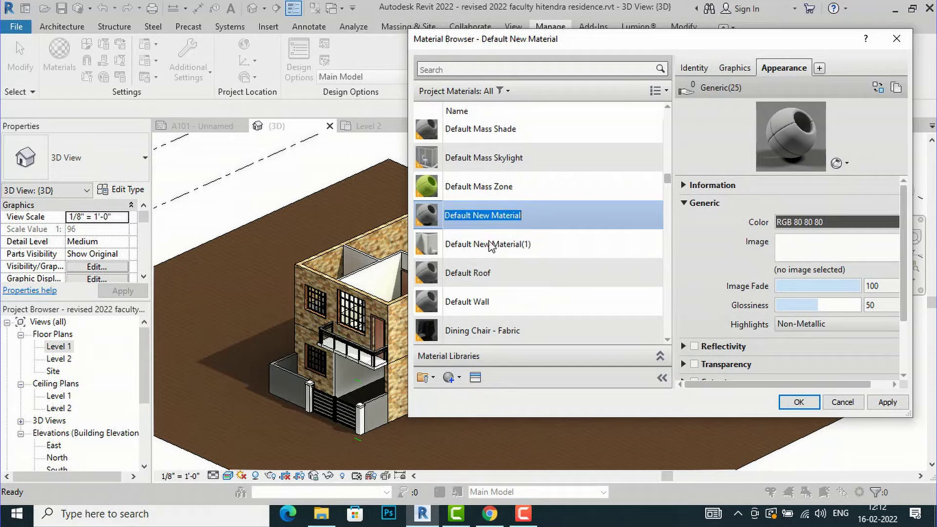
pyautogui.write('wall interior')
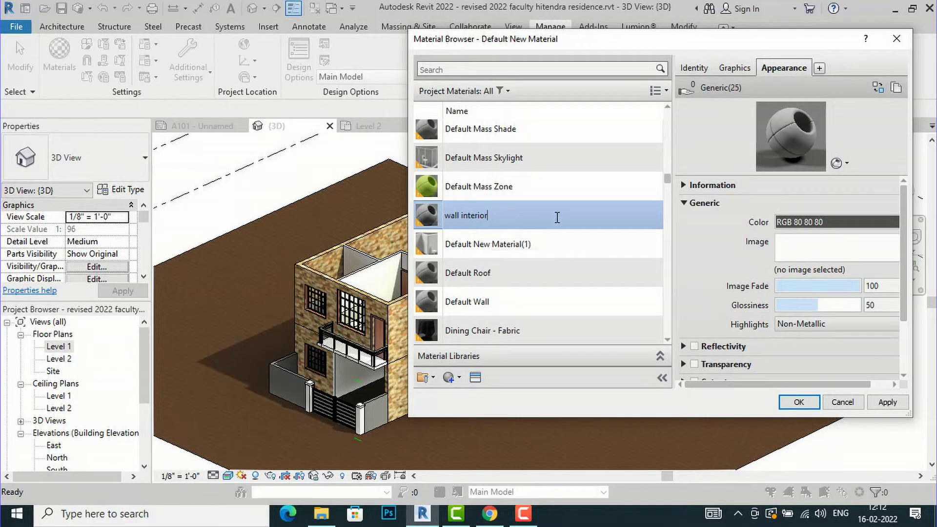
pyautogui.click(428, 220)
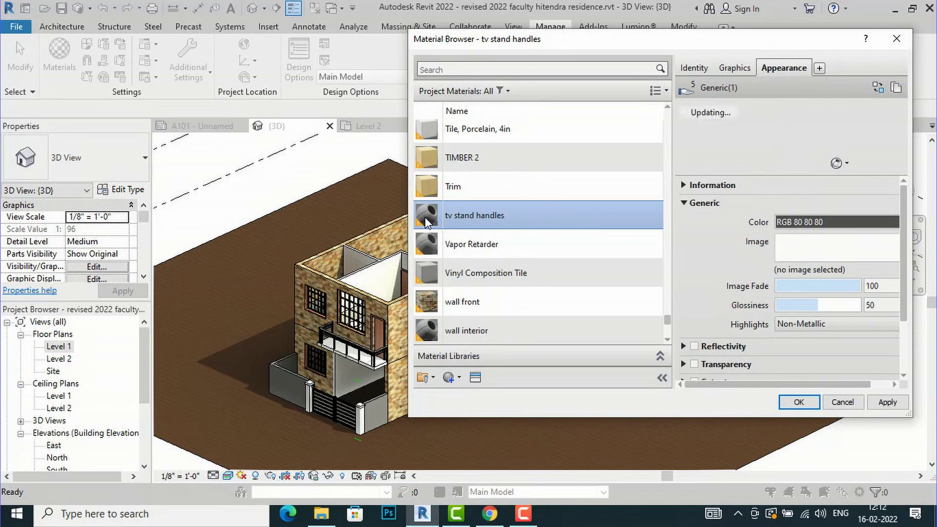
# - Open the appearance asset browser for the "wall interior" material and look through the Appearance Library's Paint assets
pyautogui.click(467, 325)
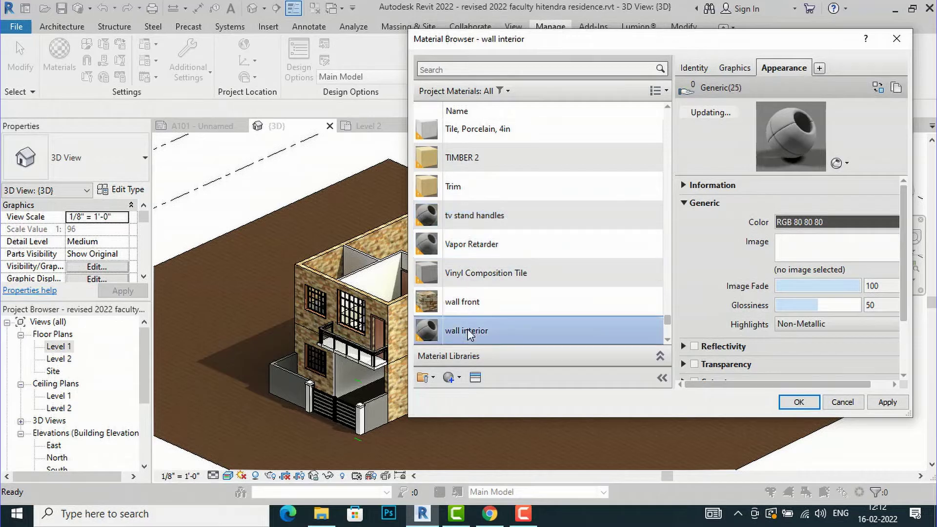
pyautogui.click(474, 378)
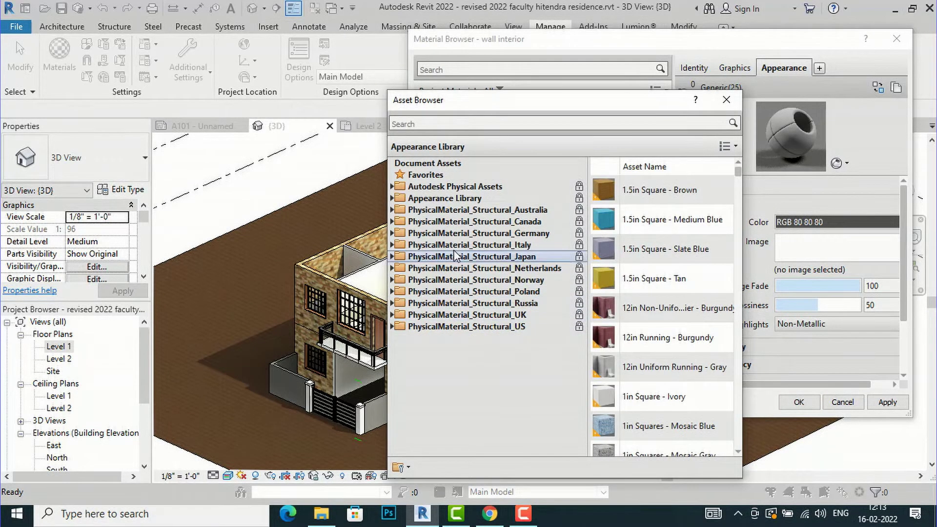
pyautogui.click(422, 201)
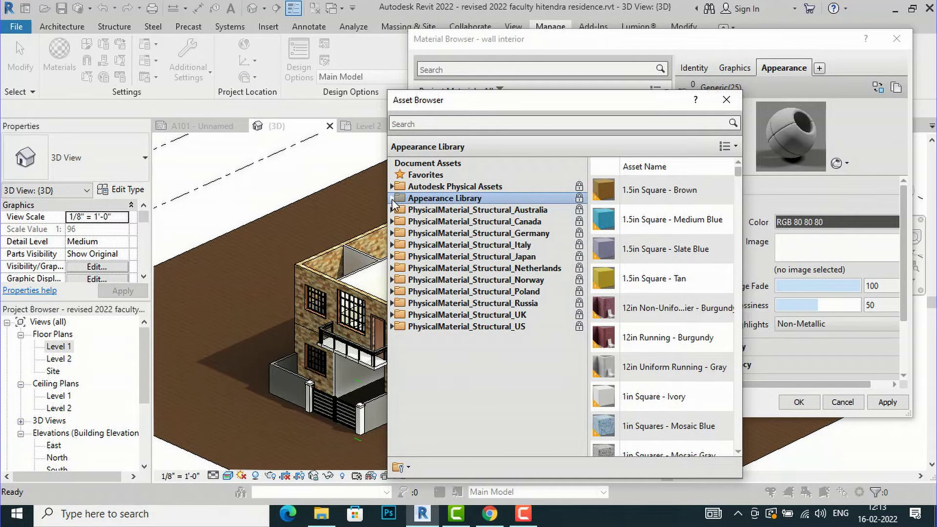
pyautogui.doubleClick(422, 201)
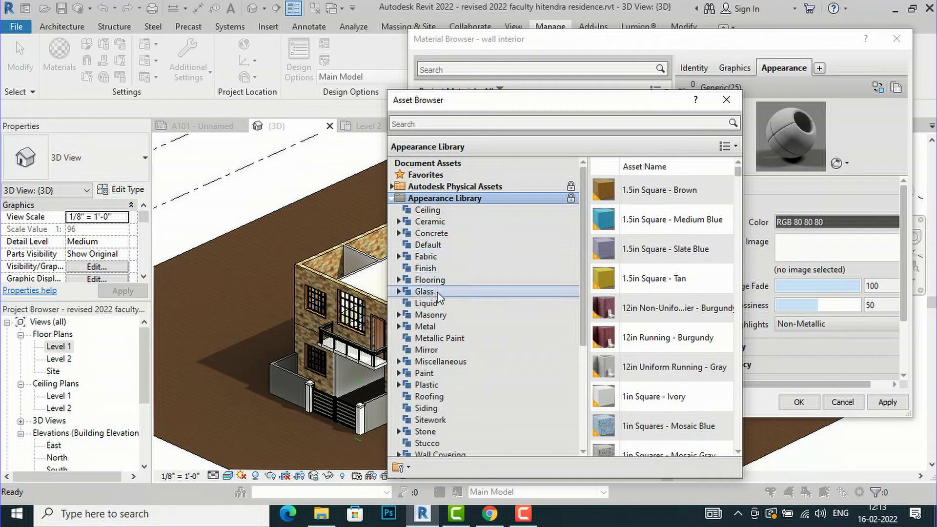
pyautogui.click(424, 374)
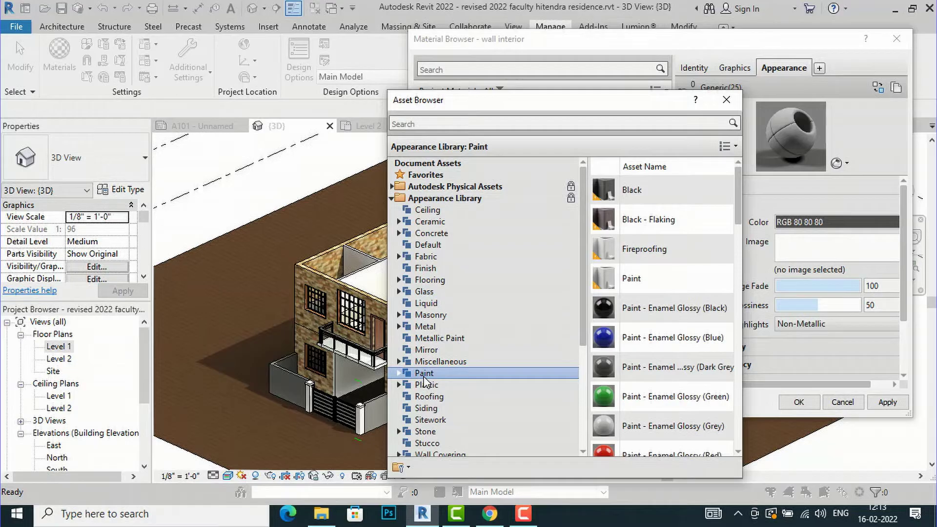
pyautogui.scroll(-2, 662, 379)
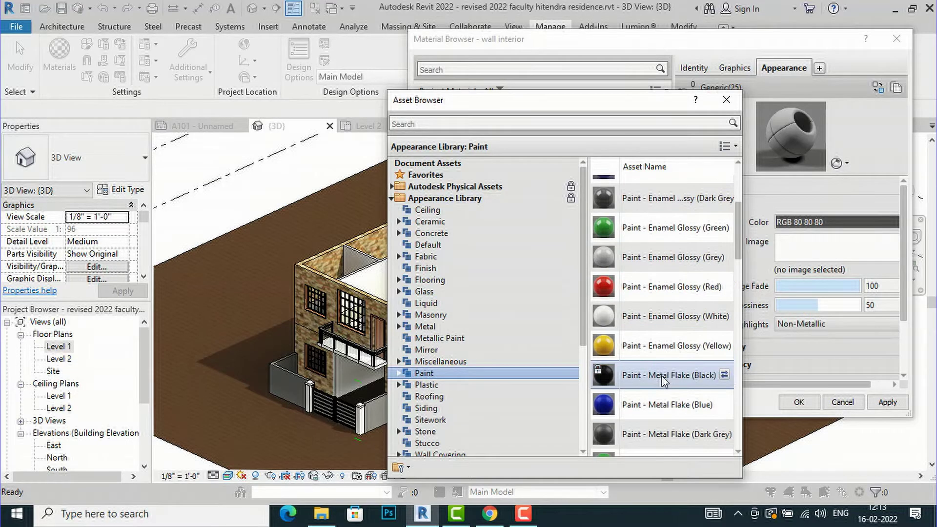
pyautogui.scroll(-3, 657, 372)
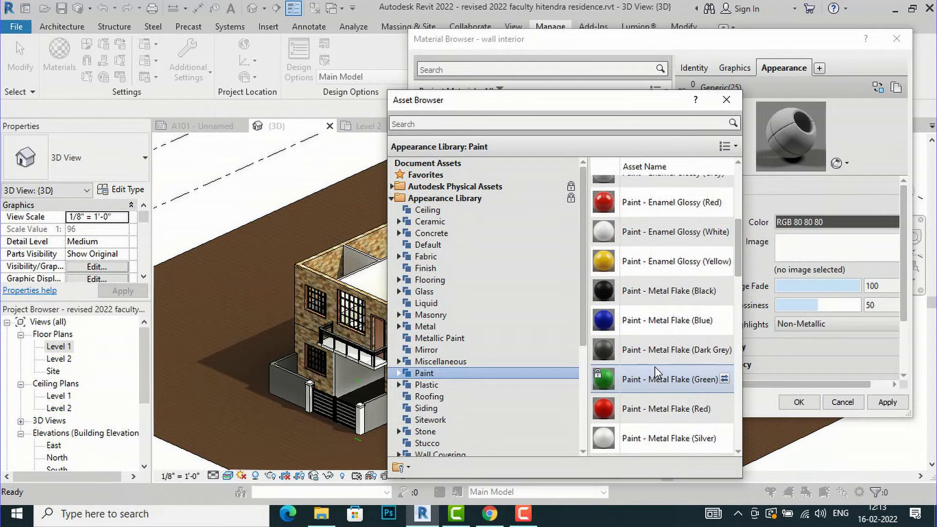
pyautogui.scroll(-2, 486, 384)
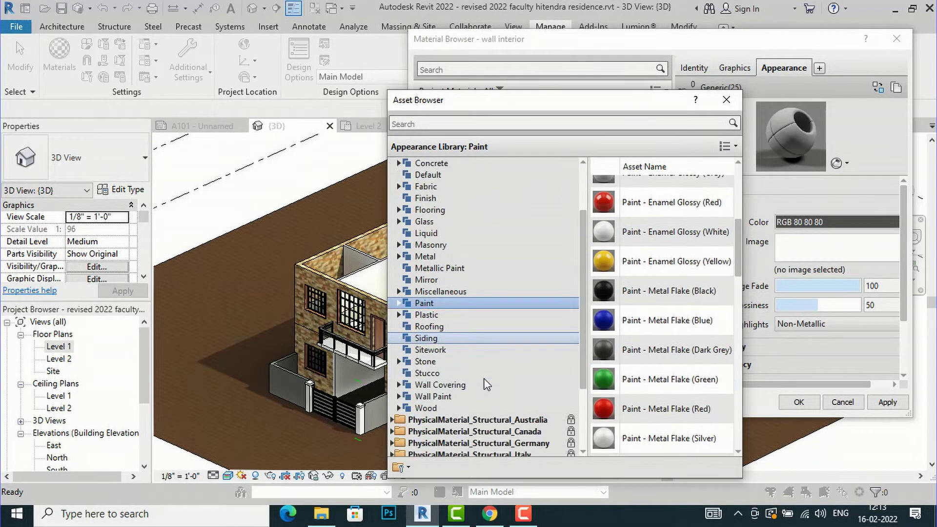
# - Replace the "wall interior" appearance with the Sand asset from the Wall Paint category, and apply and accept the material
pyautogui.click(441, 395)
pyautogui.scroll(-10, 644, 383)
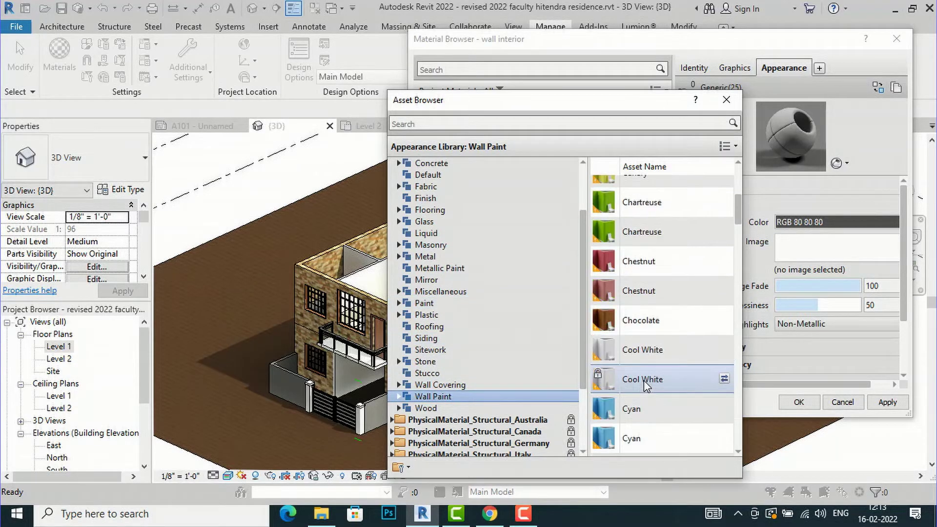
pyautogui.scroll(-8, 645, 385)
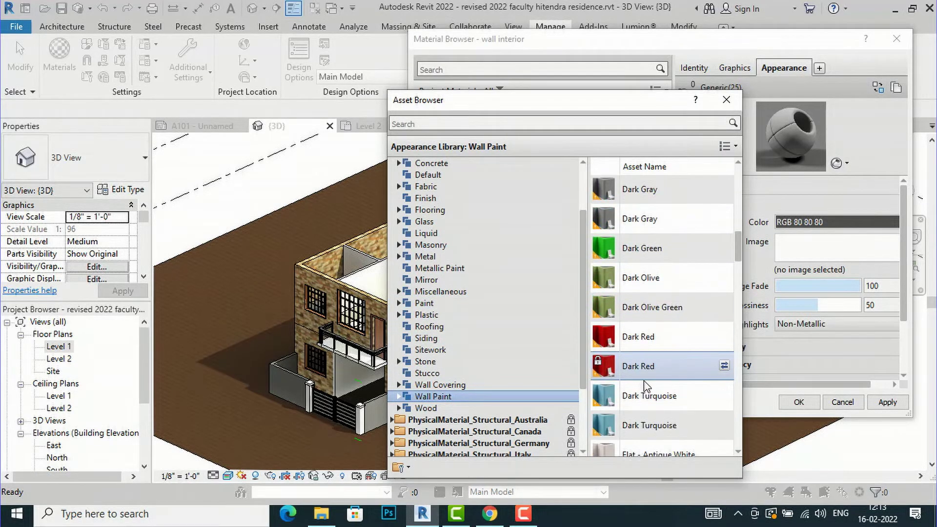
pyautogui.scroll(-8, 647, 383)
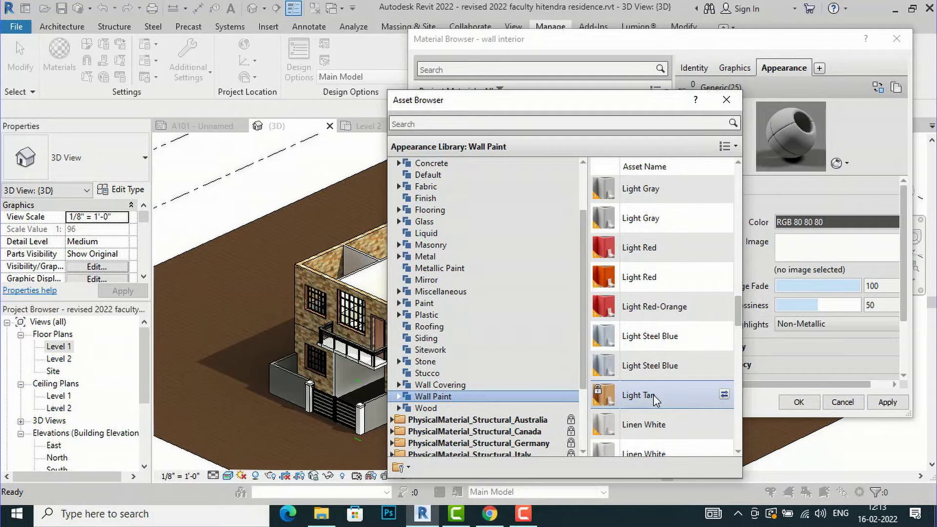
pyautogui.scroll(-5, 654, 395)
pyautogui.scroll(-3, 654, 400)
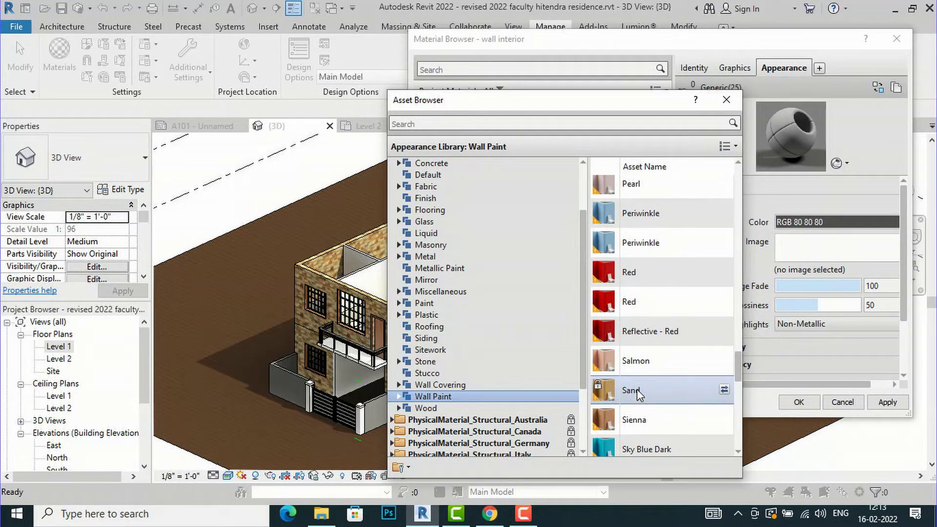
pyautogui.click(725, 390)
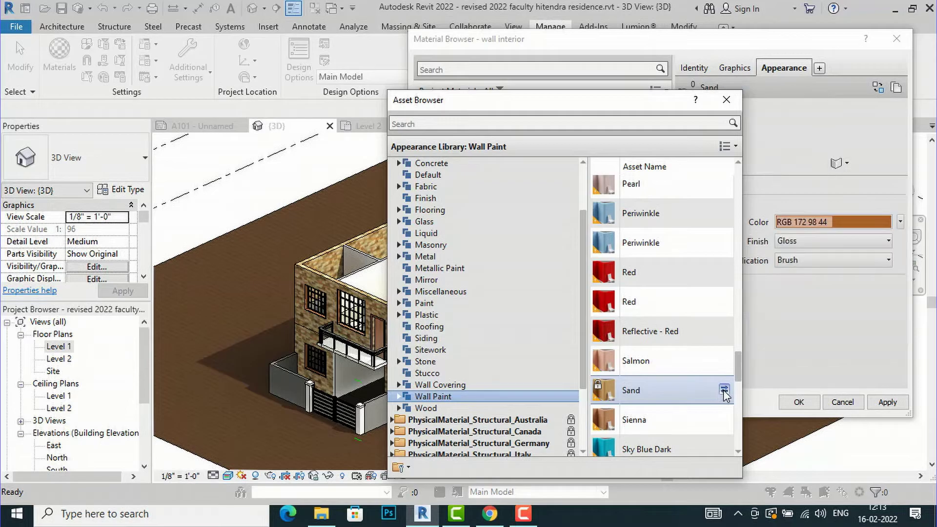
pyautogui.click(726, 99)
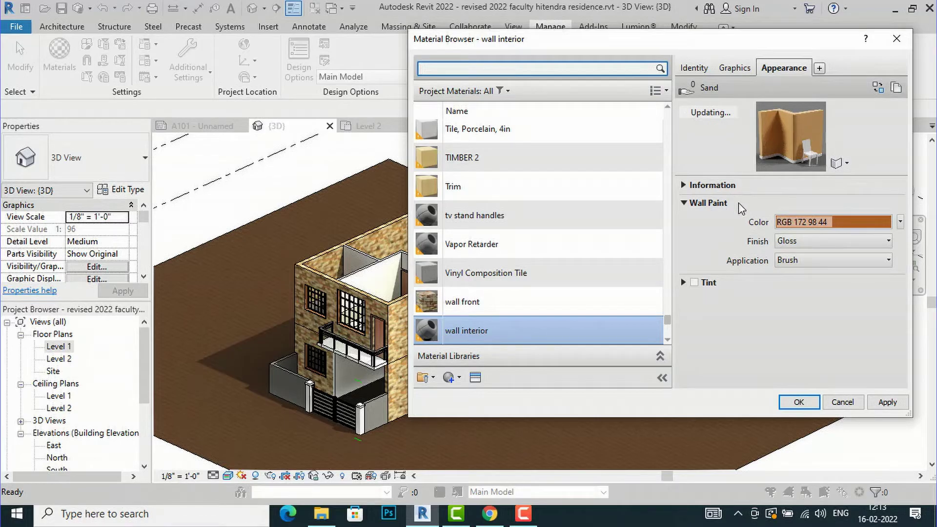
pyautogui.click(888, 403)
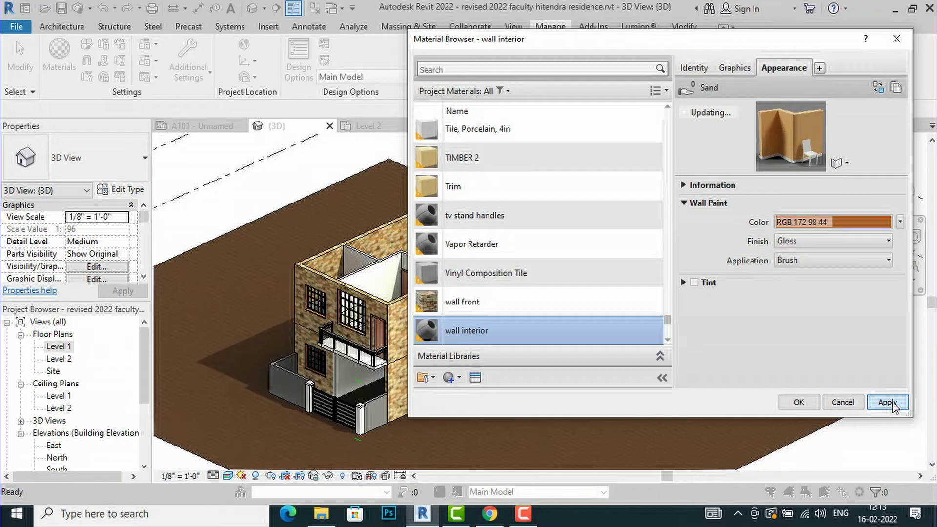
pyautogui.click(800, 402)
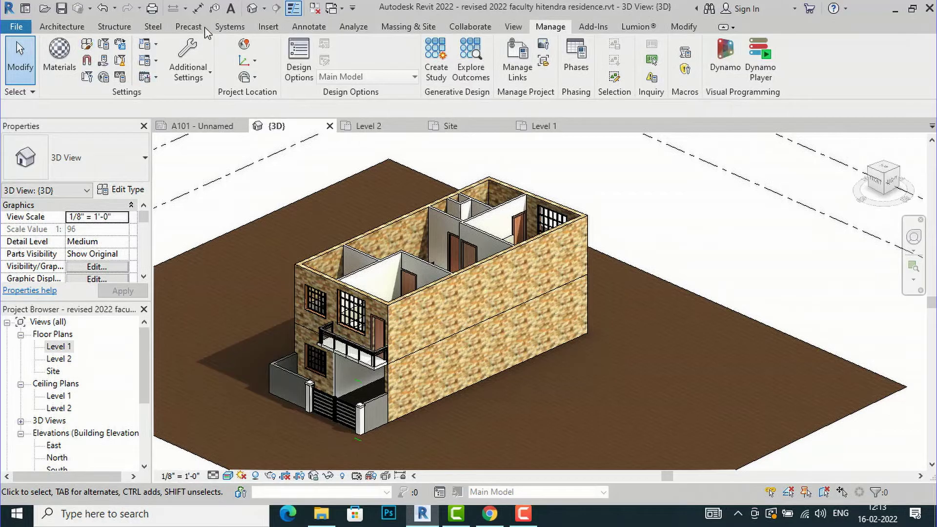
# - Start the Paint tool with the "wall interior" material and move its material browser clear of the interior walls
pyautogui.scroll(3, 464, 212)
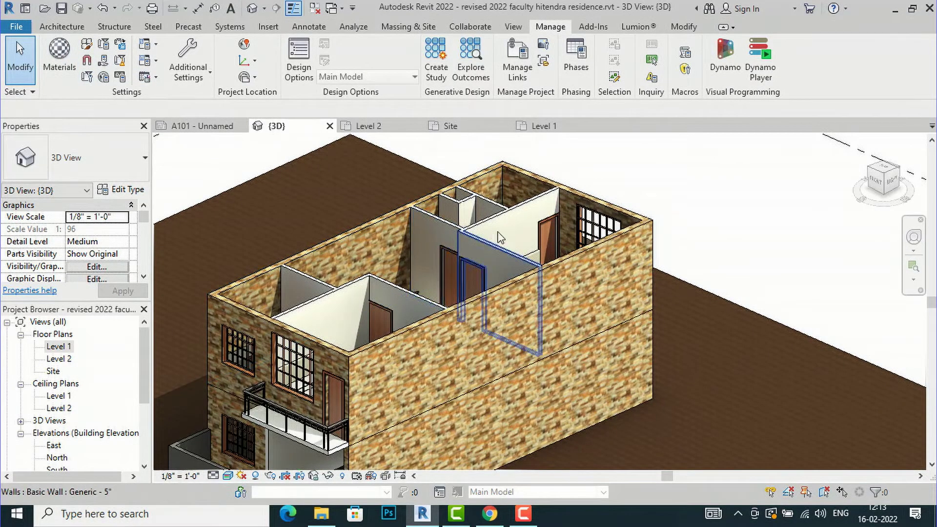
pyautogui.scroll(2, 463, 221)
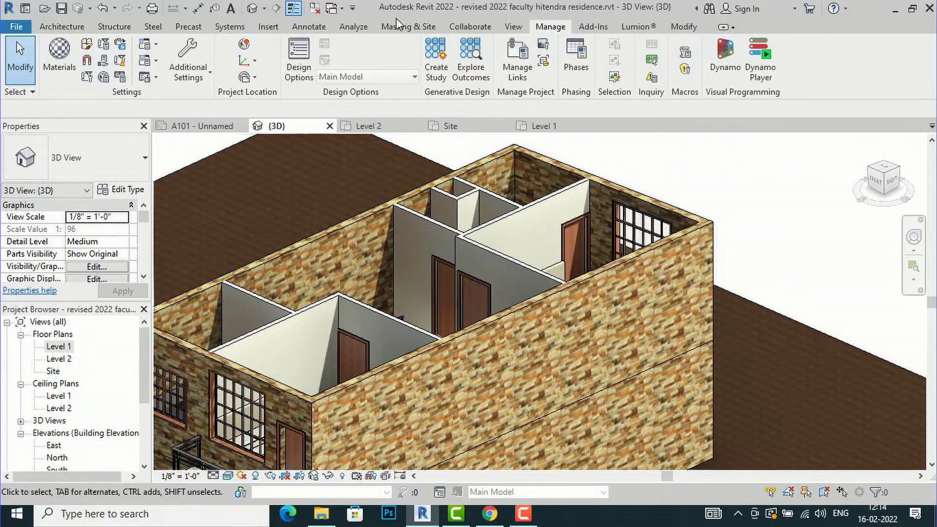
pyautogui.click(684, 27)
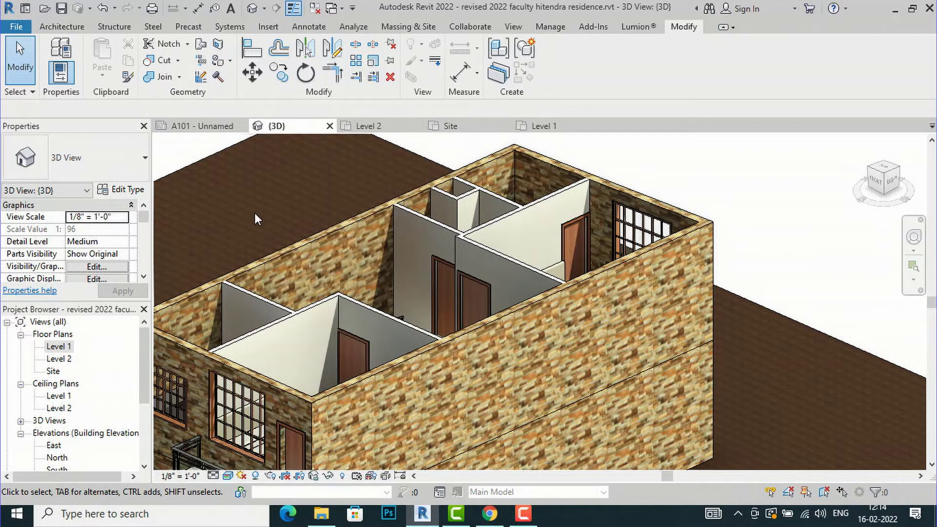
pyautogui.press('p')
pyautogui.press('t')
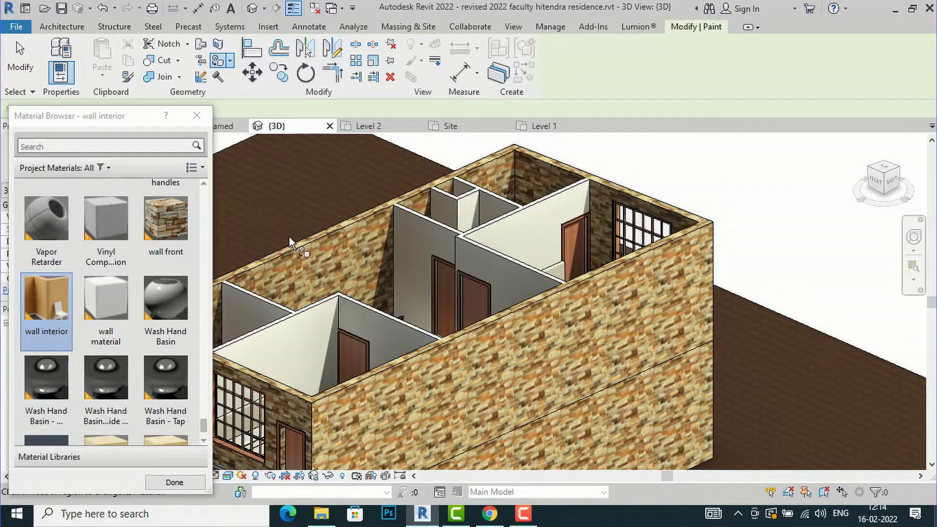
pyautogui.moveTo(67, 120); pyautogui.dragTo(101, 49)
# - Paint the two hall-side partition faces with doors and the adjoining bedroom partition face with "wall interior", and finish painting
pyautogui.scroll(1, 81, 213)
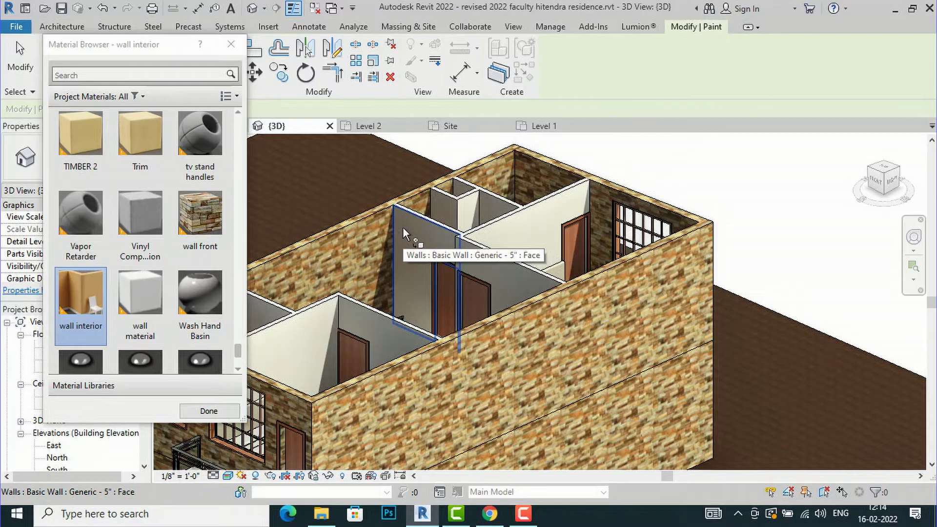
pyautogui.scroll(3, 402, 227)
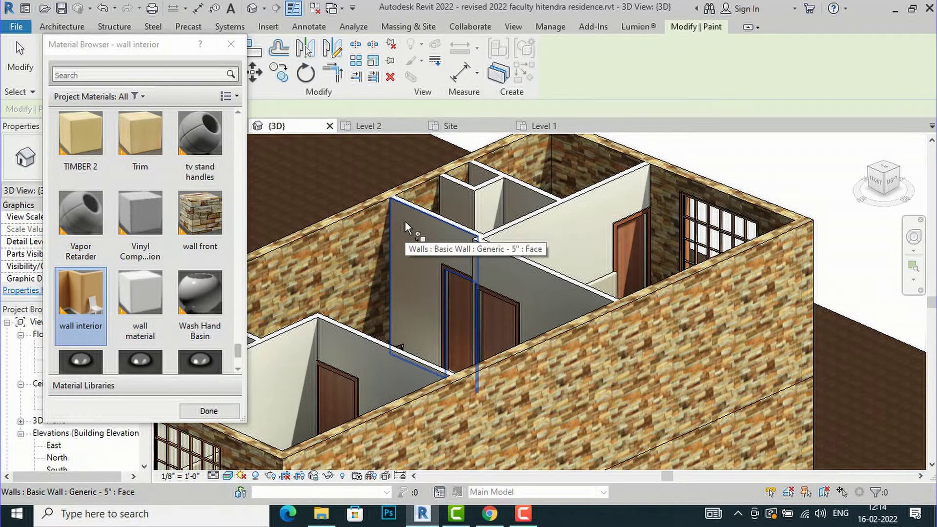
pyautogui.click(405, 222)
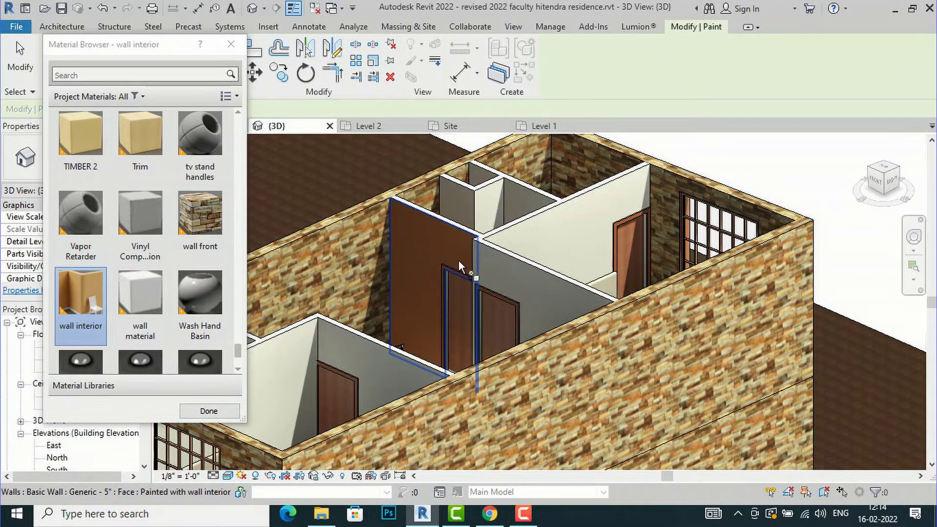
pyautogui.click(488, 268)
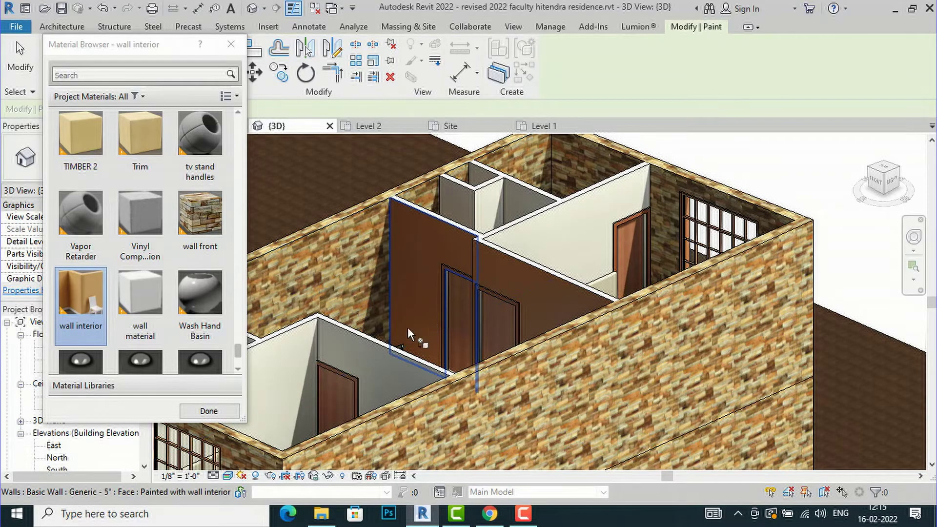
pyautogui.click(544, 239)
pyautogui.moveTo(886, 183); pyautogui.dragTo(923, 253)
pyautogui.scroll(2, 888, 244)
pyautogui.keyDown('shift'); pyautogui.moveTo(888, 244); pyautogui.dragTo(664, 145, button='middle'); pyautogui.keyUp('shift')
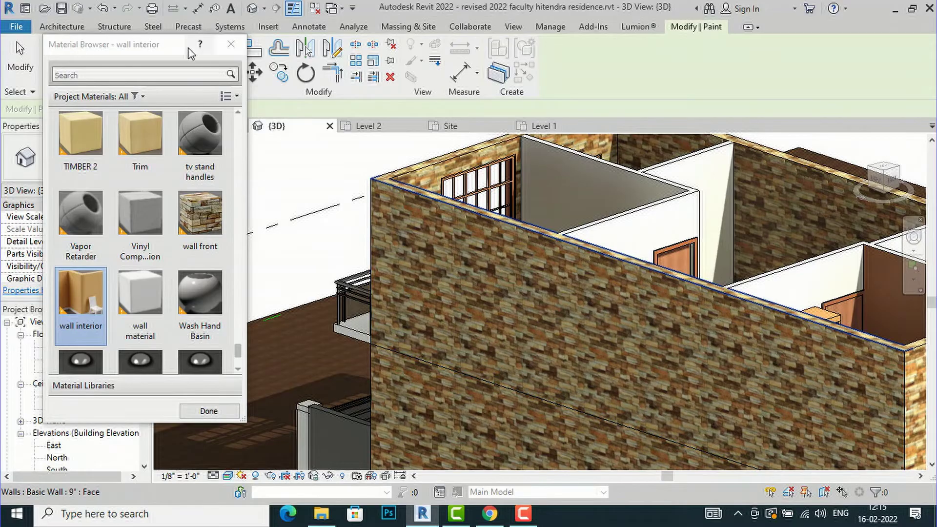
pyautogui.click(230, 44)
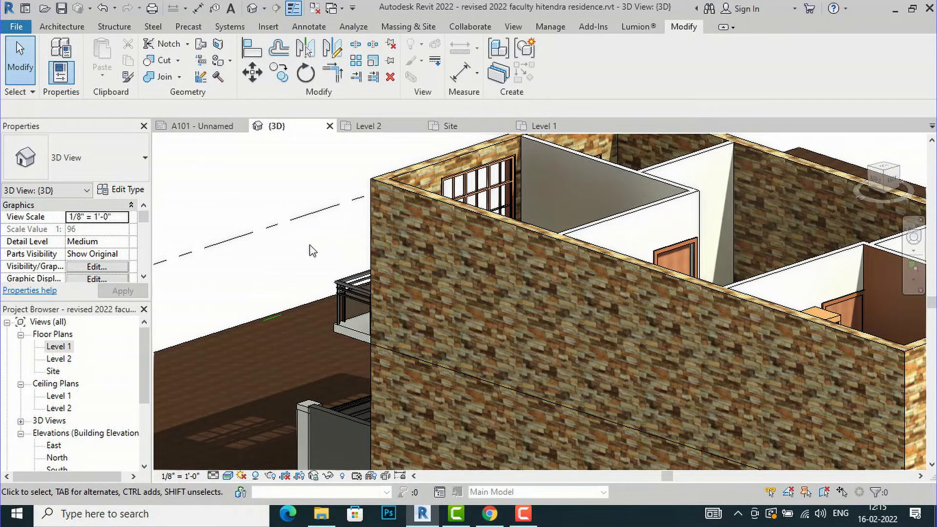
# - Examine the painted interior walls of the upper floor in the 3D view, from above and up close
pyautogui.scroll(-3, 312, 251)
pyautogui.keyDown('shift'); pyautogui.moveTo(300, 299); pyautogui.dragTo(273, 298, button='middle'); pyautogui.keyUp('shift')
pyautogui.moveTo(888, 189); pyautogui.dragTo(796, 200)
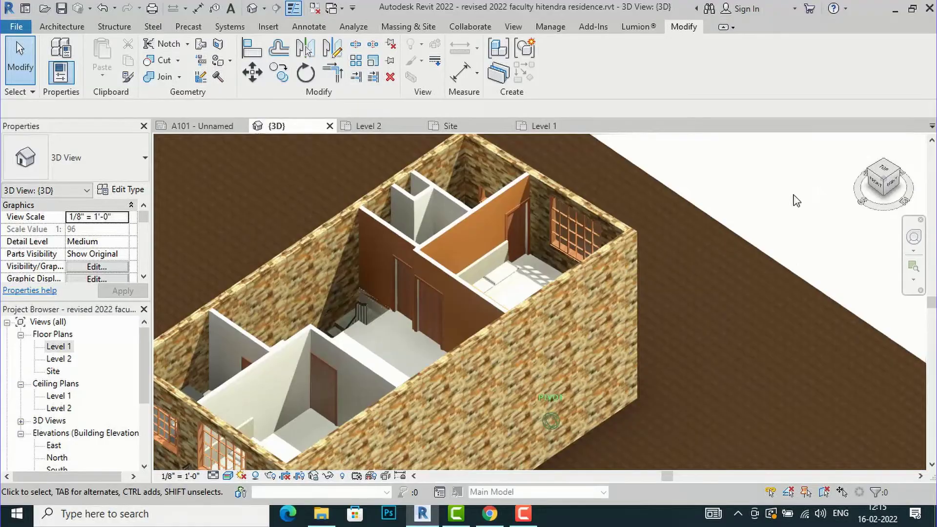
pyautogui.scroll(1, 415, 249)
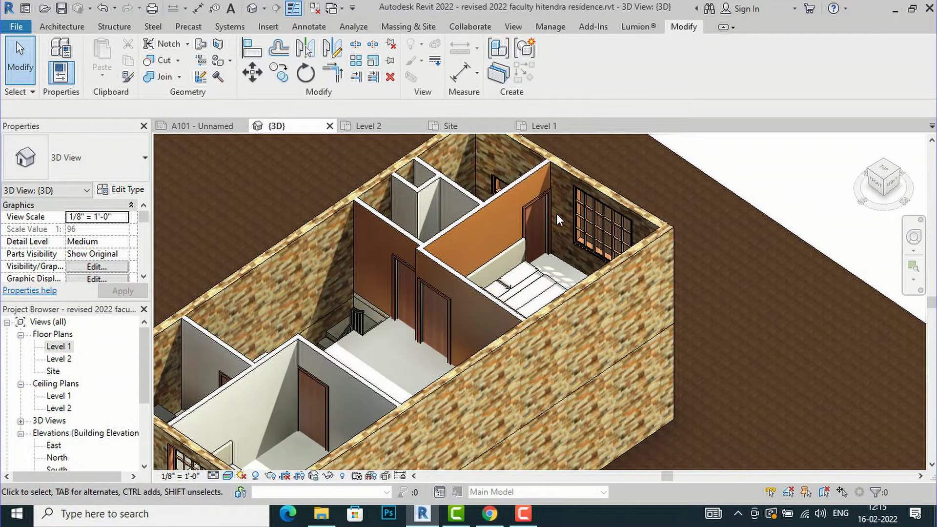
pyautogui.scroll(-2, 525, 177)
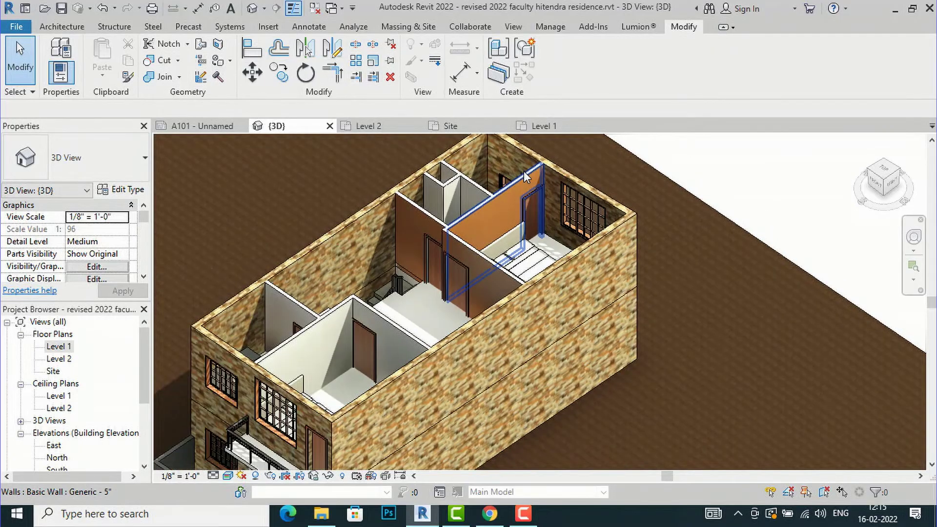
pyautogui.scroll(-3, 525, 176)
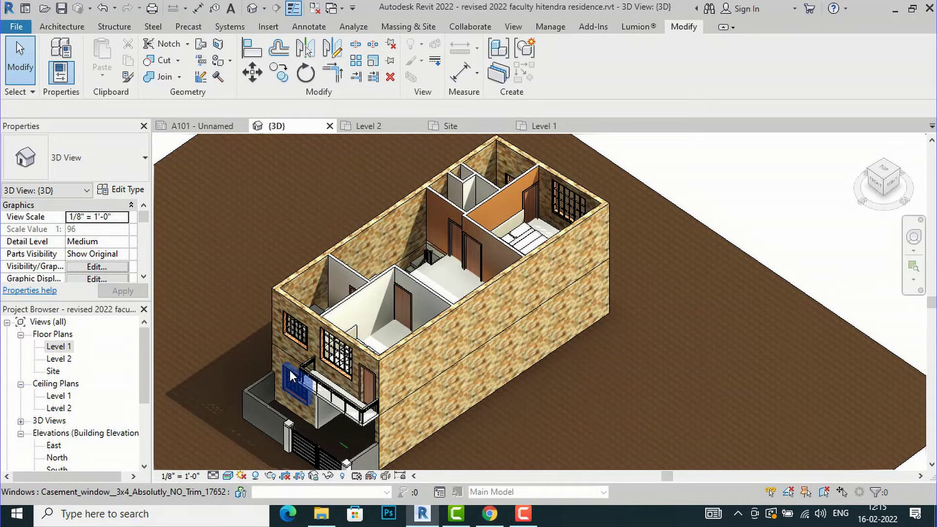
pyautogui.scroll(4, 429, 283)
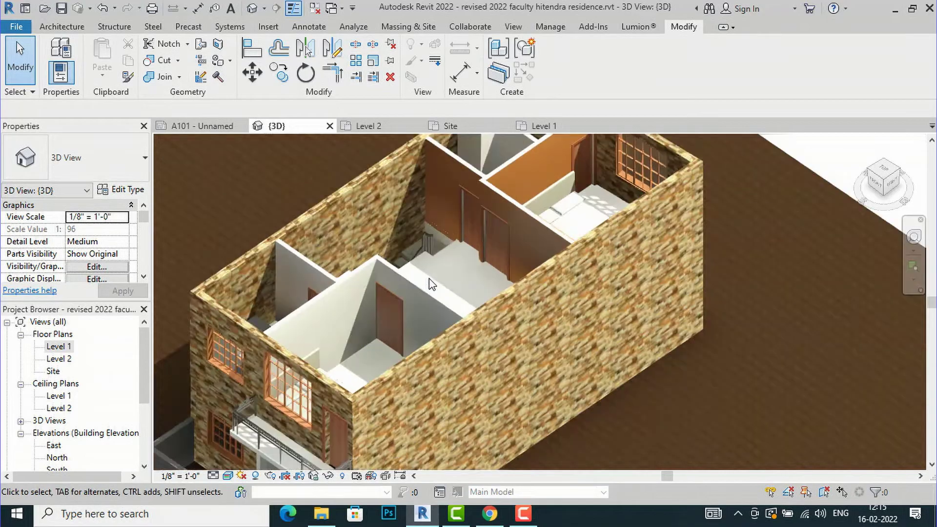
# - Open the material choice for the structure layer of the upper-floor slab's 6"rcc roof type
pyautogui.scroll(3, 429, 283)
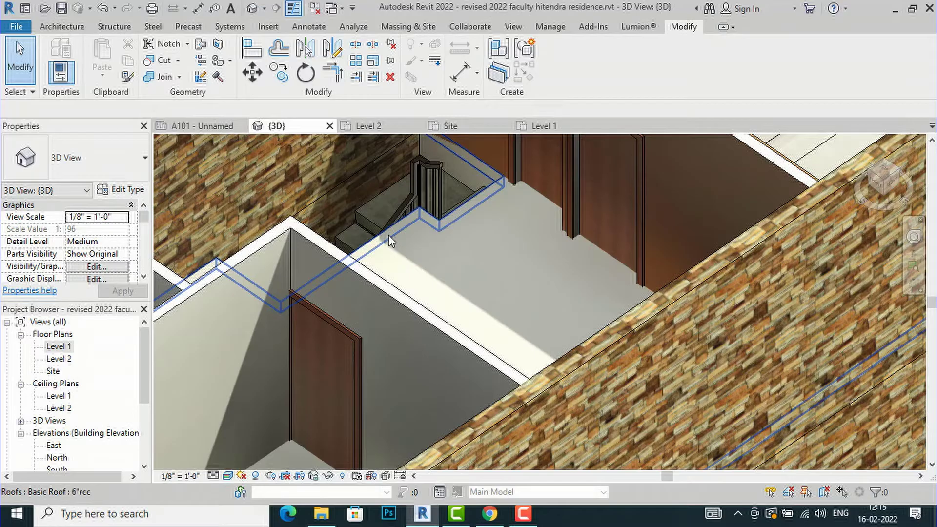
pyautogui.click(437, 221)
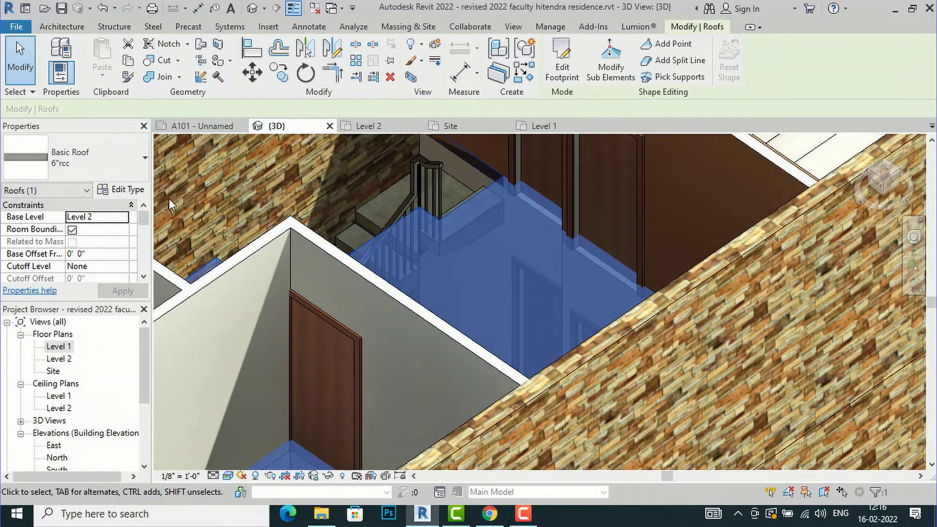
pyautogui.click(127, 191)
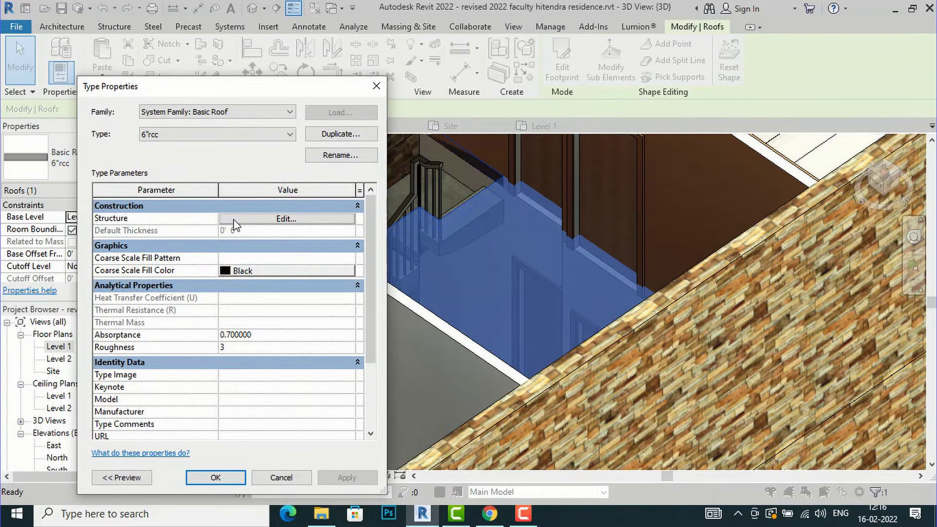
pyautogui.click(285, 219)
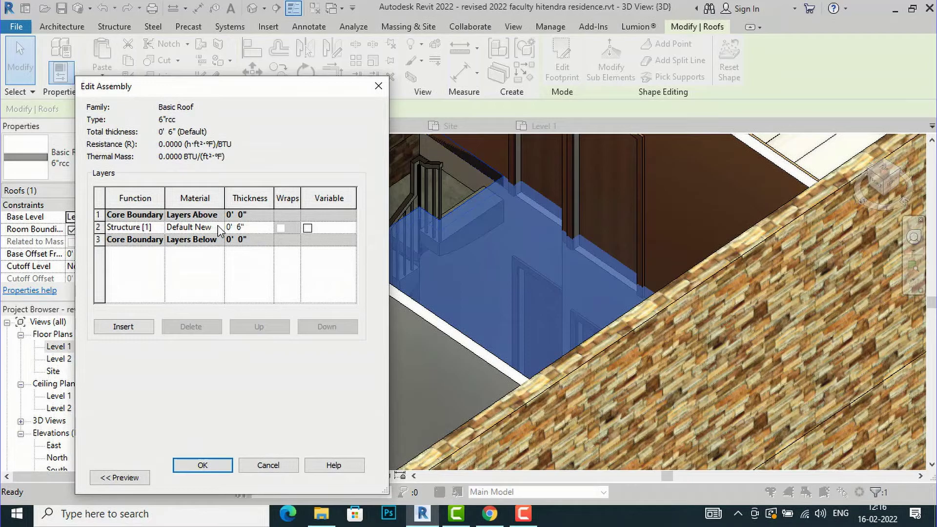
pyautogui.click(219, 230)
pyautogui.click(220, 228)
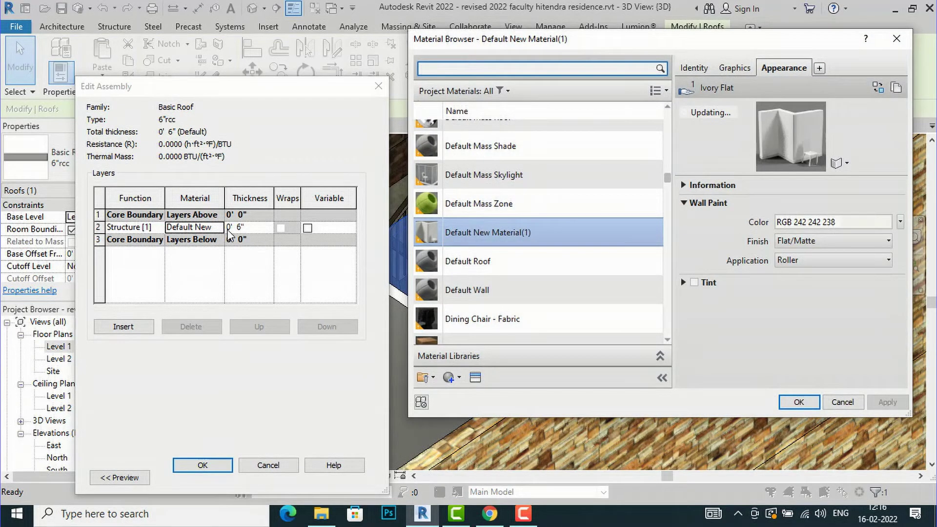
# - Create a new material and rename it "floor"
pyautogui.click(458, 378)
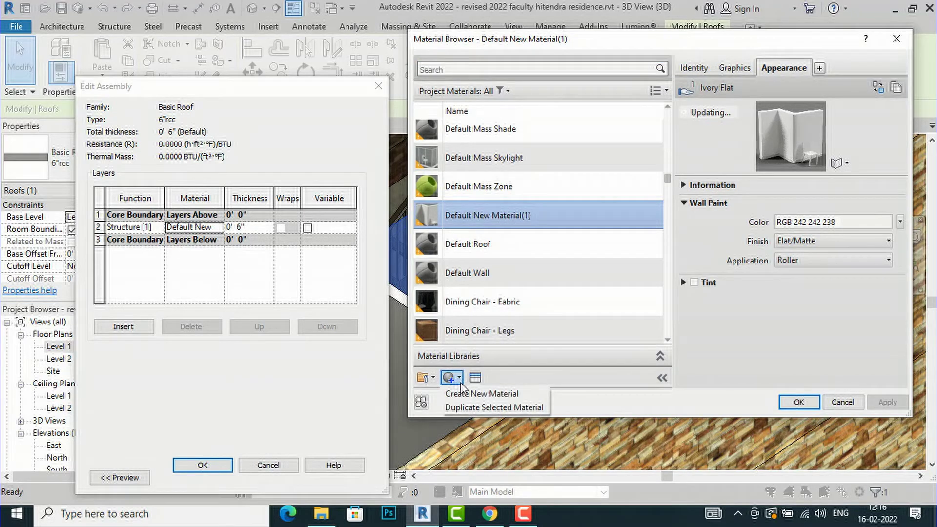
pyautogui.click(467, 397)
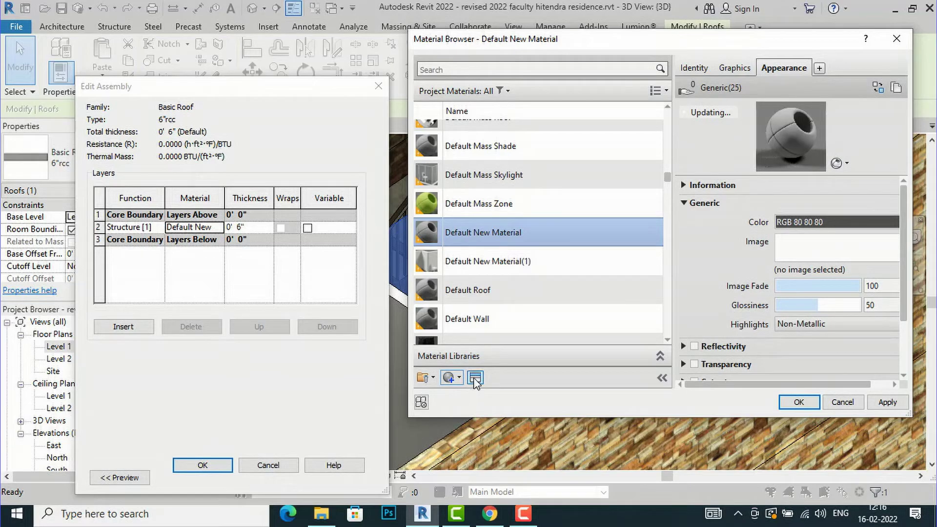
pyautogui.scroll(-1, 476, 220)
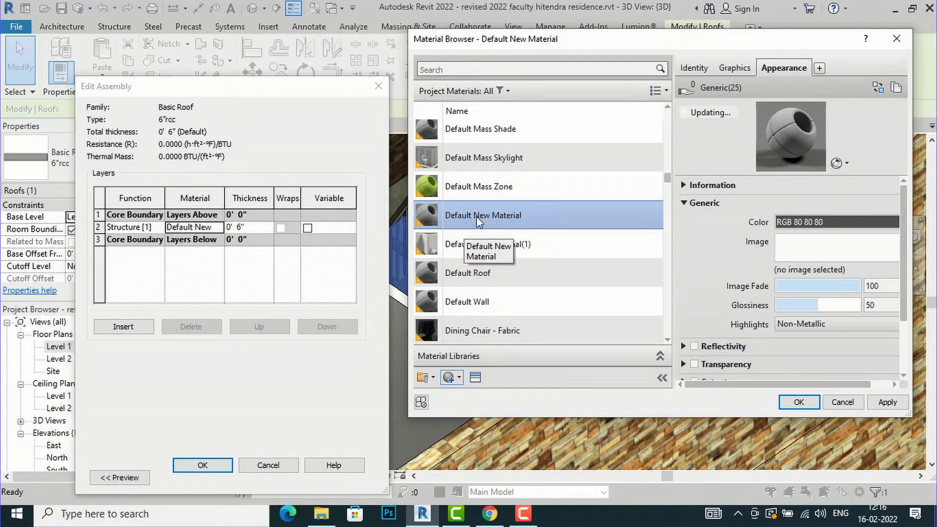
pyautogui.rightClick(477, 216)
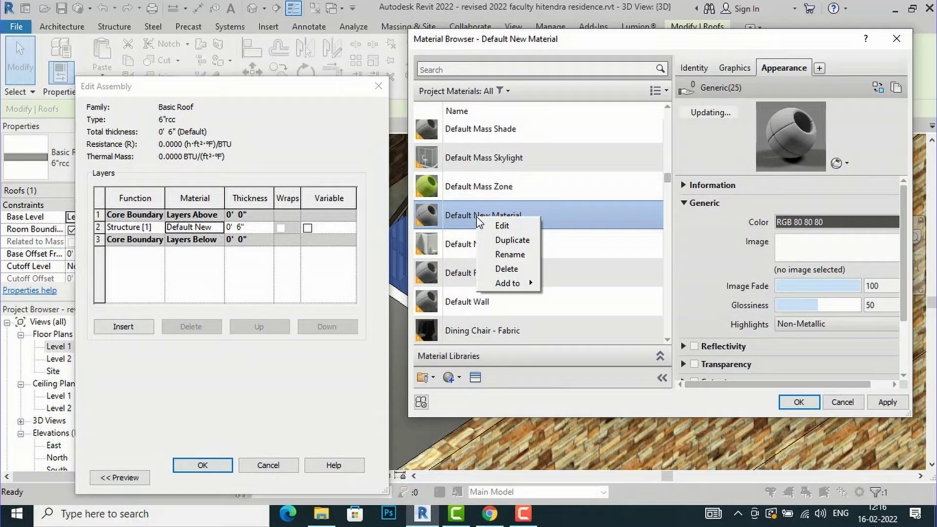
pyautogui.click(502, 260)
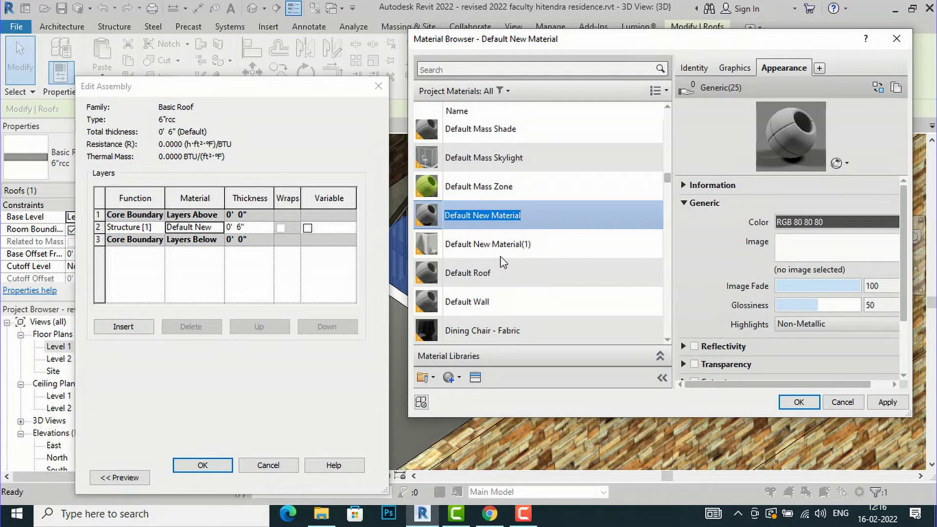
pyautogui.write('floor')
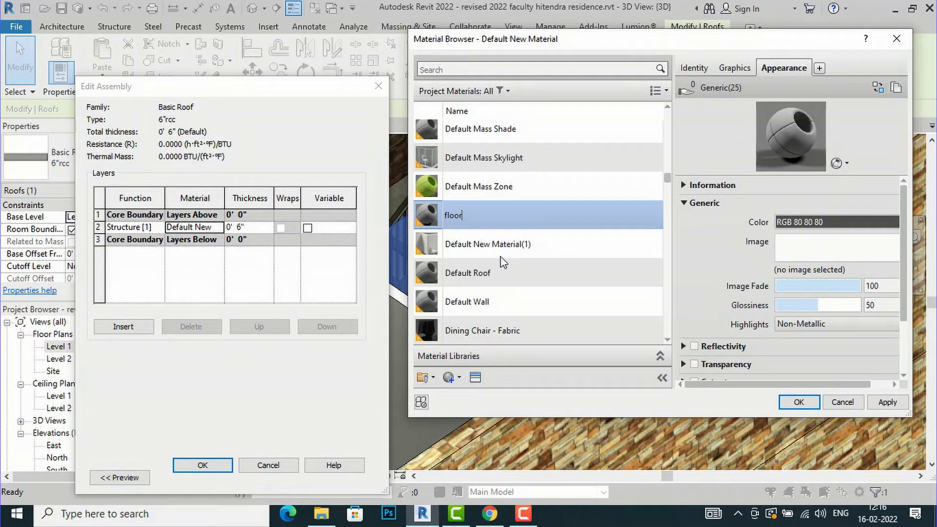
pyautogui.press('Return')
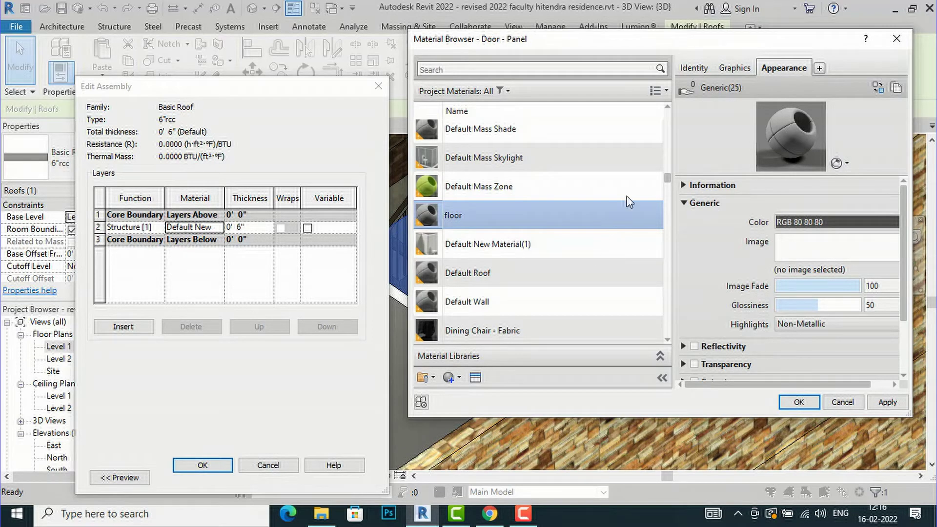
pyautogui.click(470, 331)
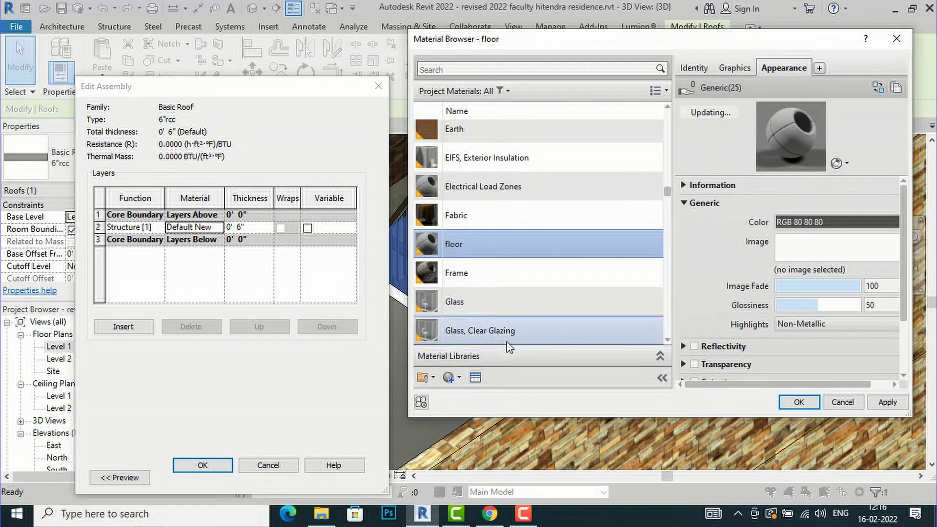
# - Replace the "floor" material's appearance with the Beechwood - Amaretto asset from the Flooring category of the Appearance Library
pyautogui.click(475, 378)
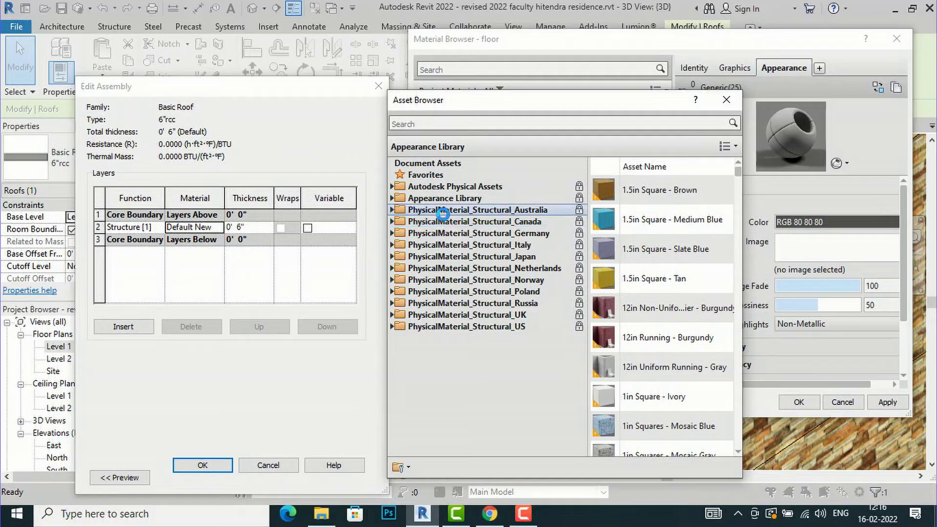
pyautogui.click(445, 198)
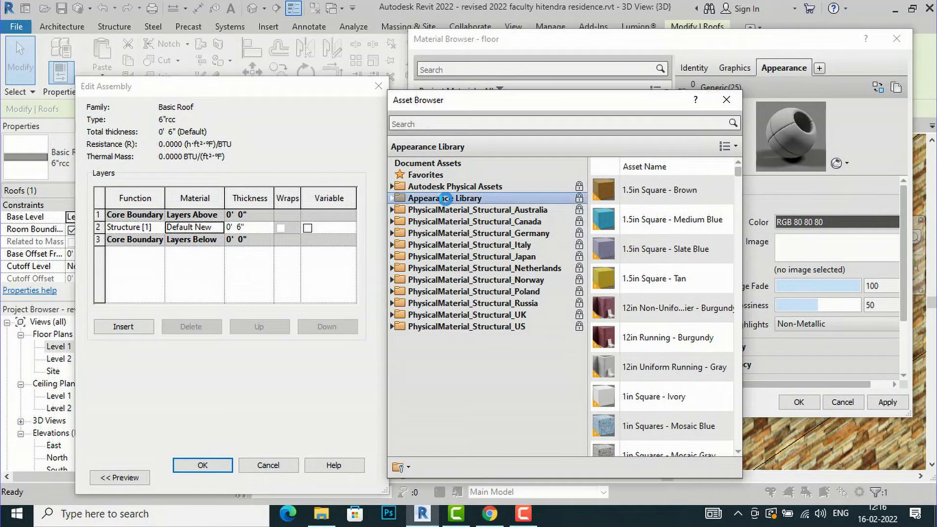
pyautogui.click(445, 198)
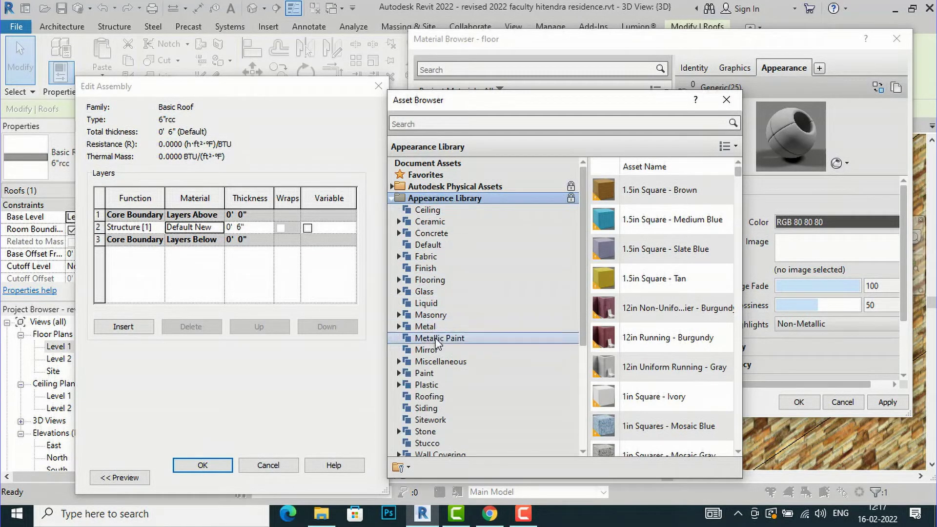
pyautogui.click(428, 280)
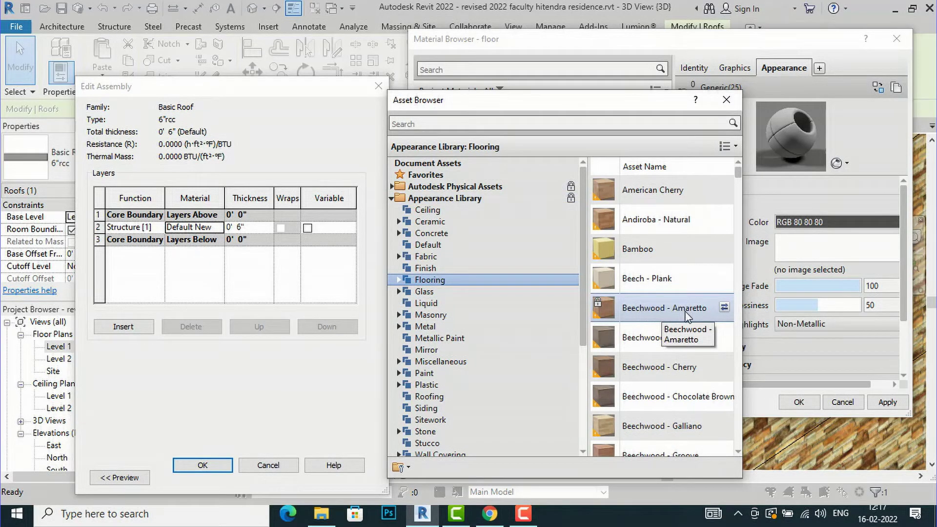
pyautogui.click(725, 307)
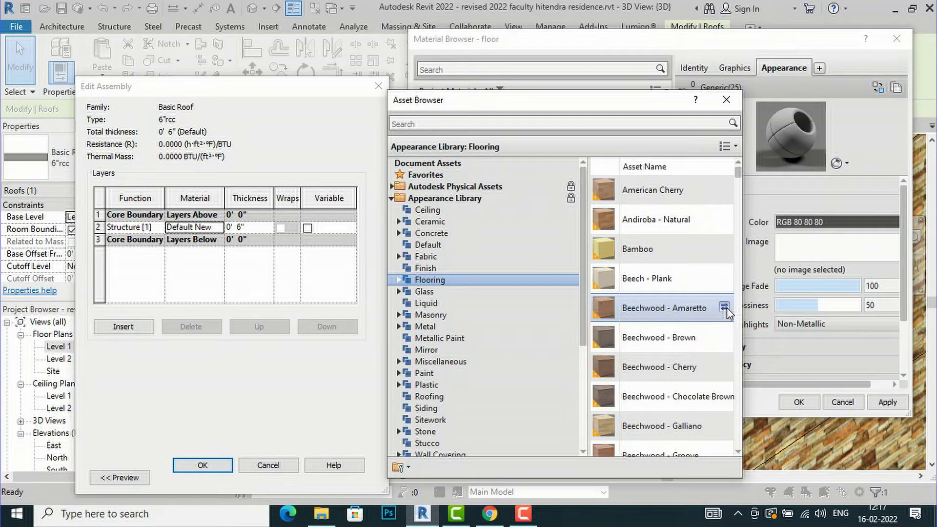
pyautogui.click(726, 100)
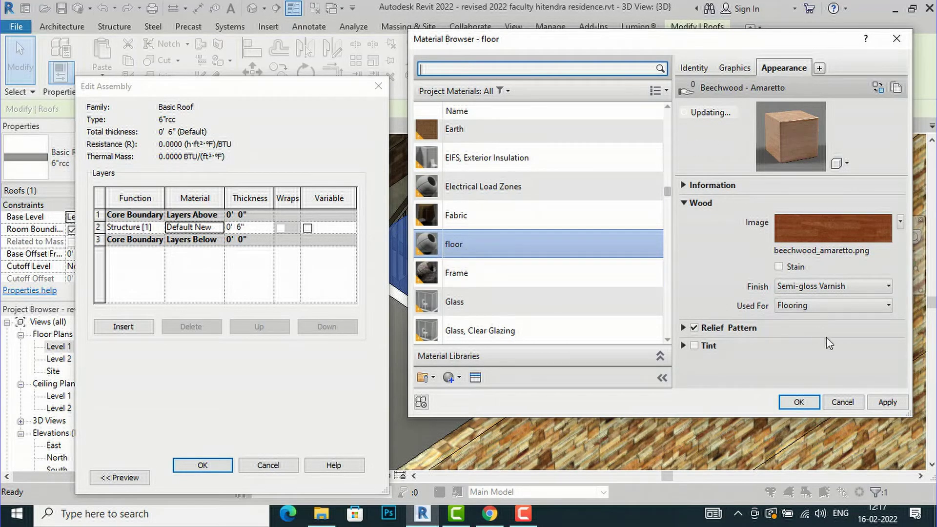
# - Apply the "floor" material to the slab's structure layer and accept the assembly and type changes
pyautogui.click(887, 402)
pyautogui.click(799, 402)
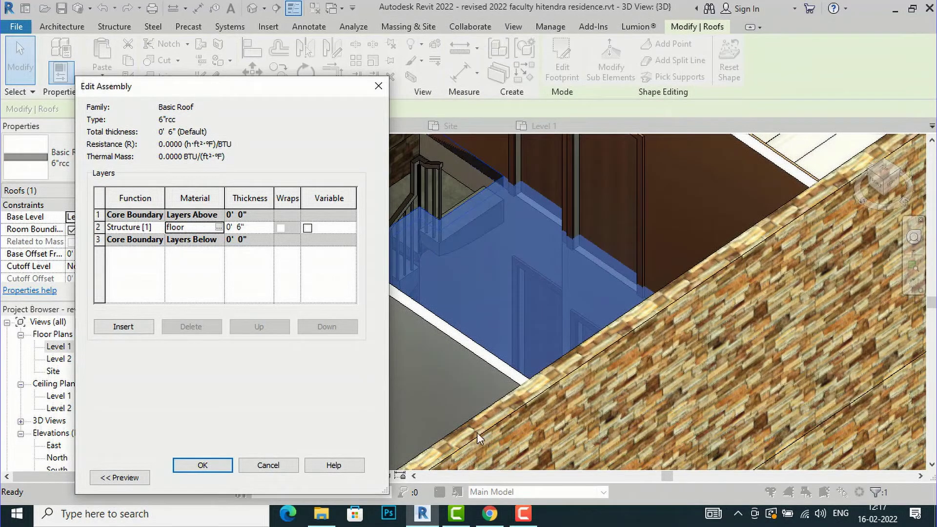
pyautogui.click(211, 465)
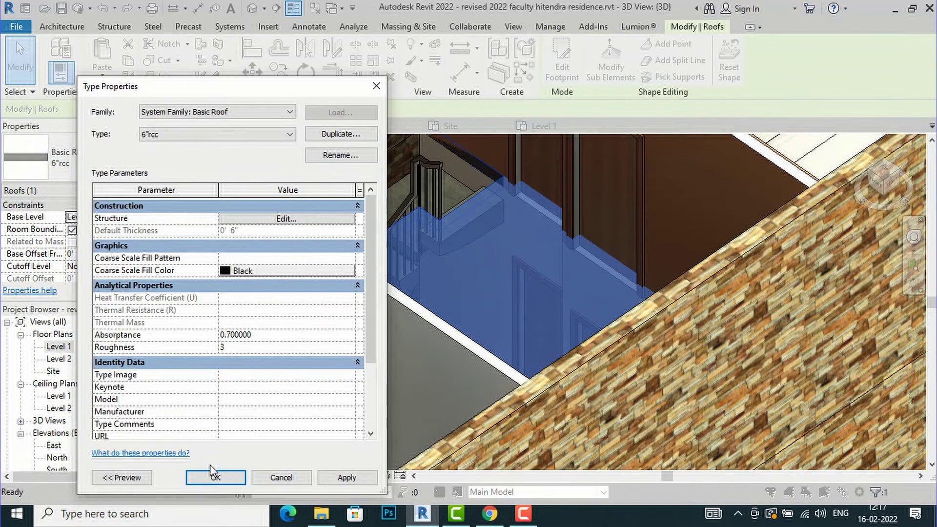
pyautogui.click(326, 478)
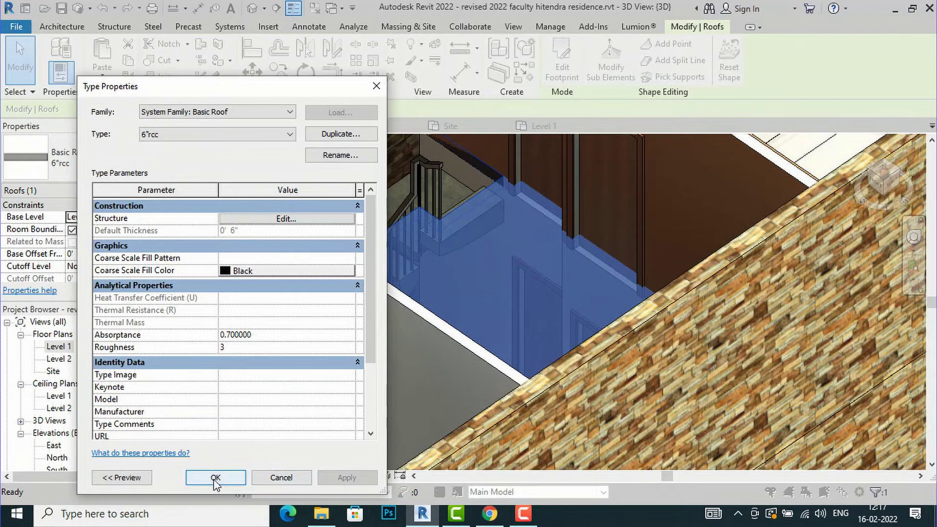
pyautogui.click(215, 477)
# - Examine the wood flooring on the upper-floor slab in the 3D view, from above and up close
pyautogui.scroll(3, 356, 282)
pyautogui.scroll(-6, 356, 279)
pyautogui.click(653, 208)
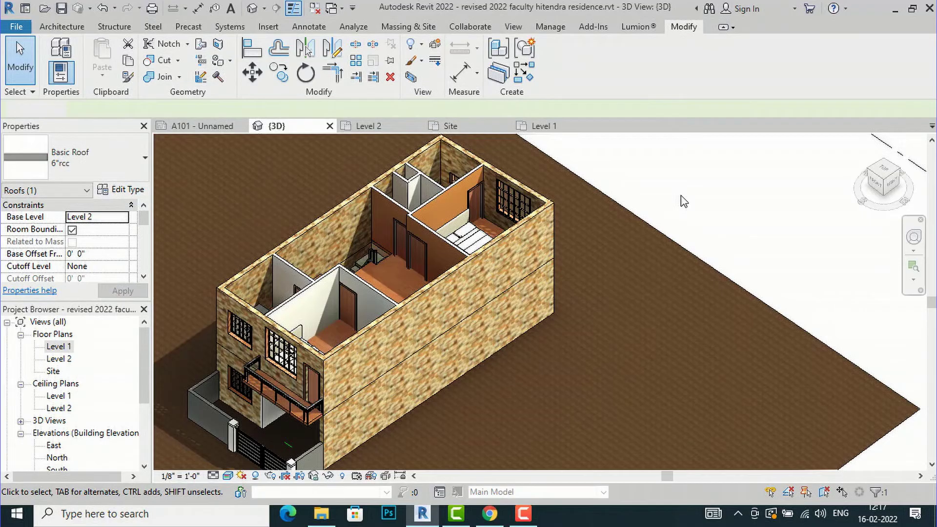
pyautogui.scroll(5, 386, 276)
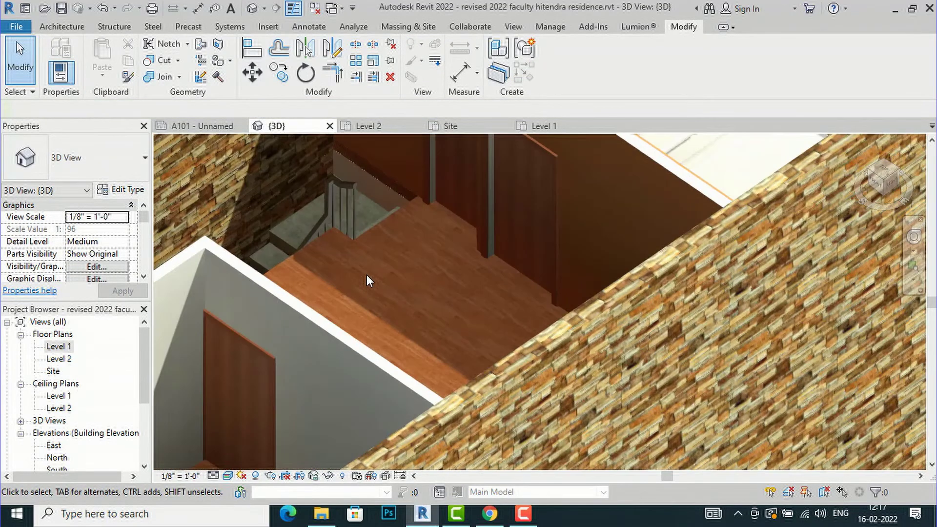
pyautogui.scroll(3, 367, 276)
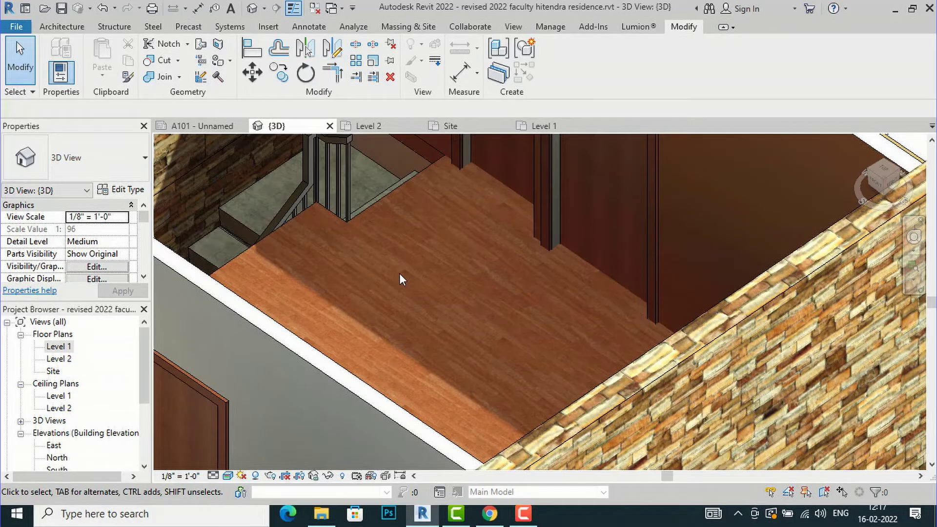
pyautogui.scroll(-3, 409, 279)
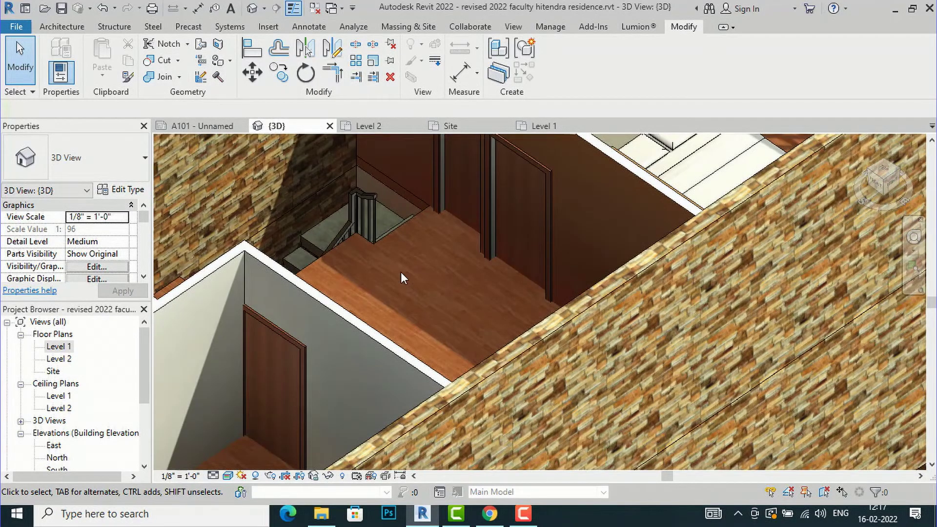
pyautogui.scroll(5, 349, 255)
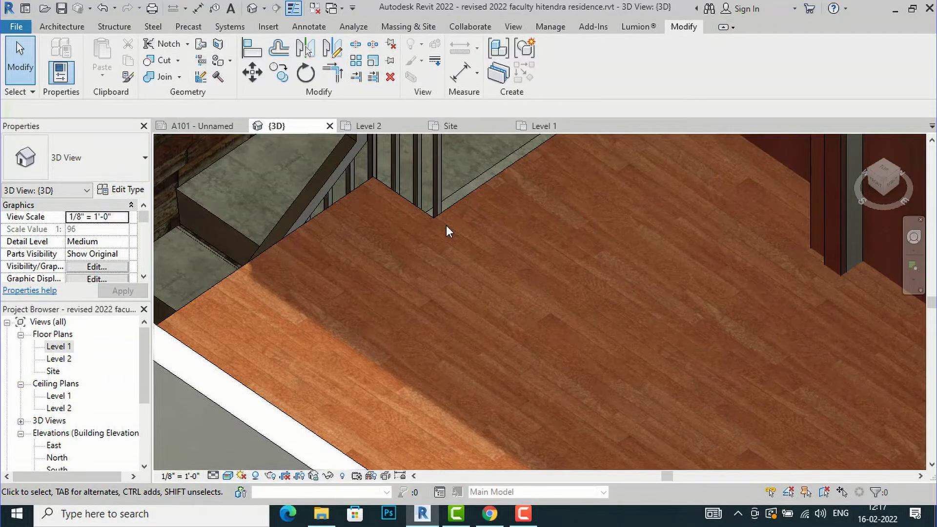
# - Open the 6"rcc slab's "floor" material from its structure layer and bring up the beechwood image in the Texture Editor
pyautogui.click(360, 191)
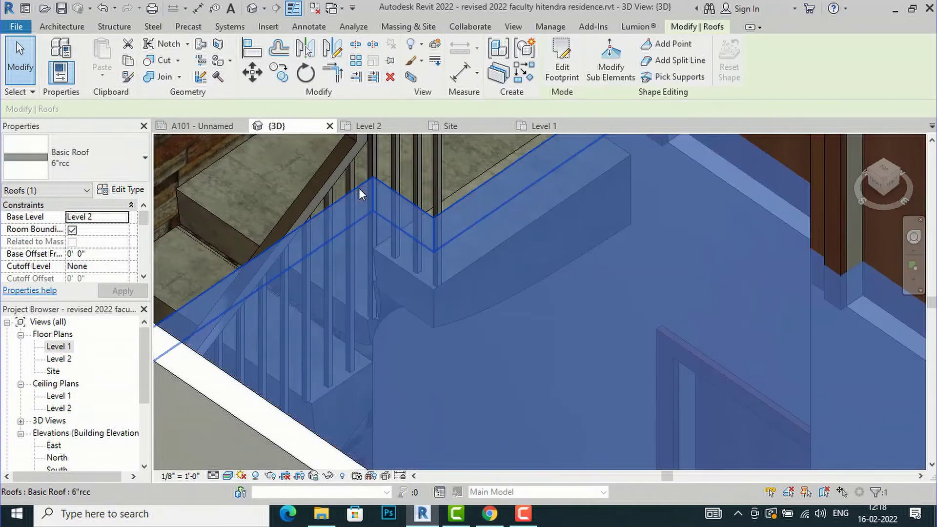
pyautogui.click(125, 193)
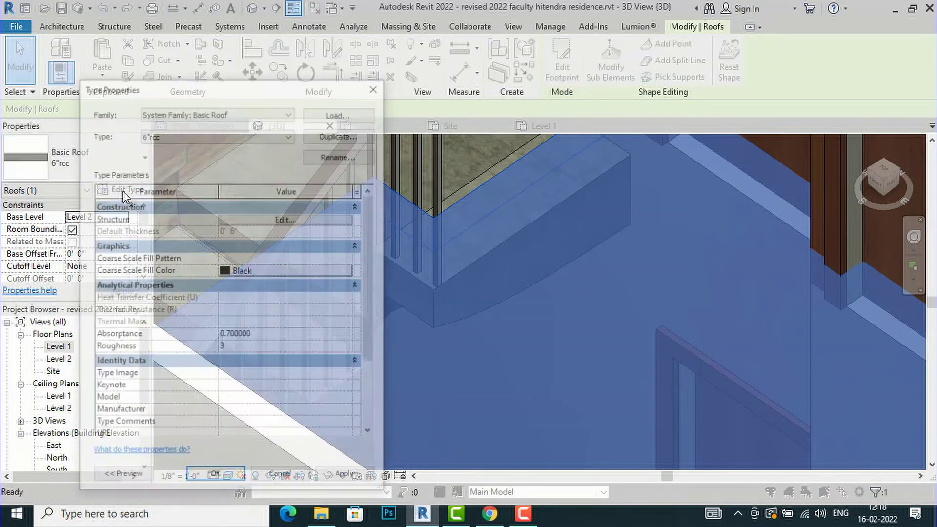
pyautogui.click(246, 220)
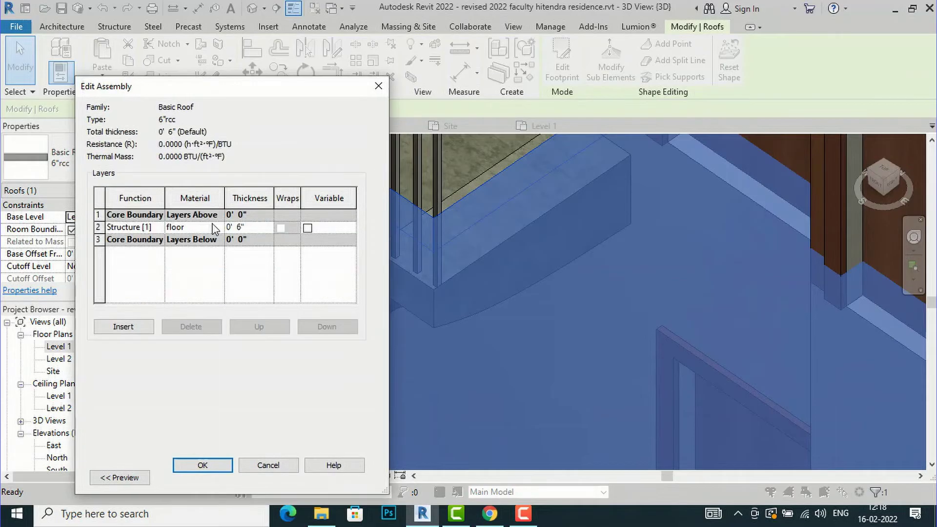
pyautogui.click(214, 229)
pyautogui.click(219, 228)
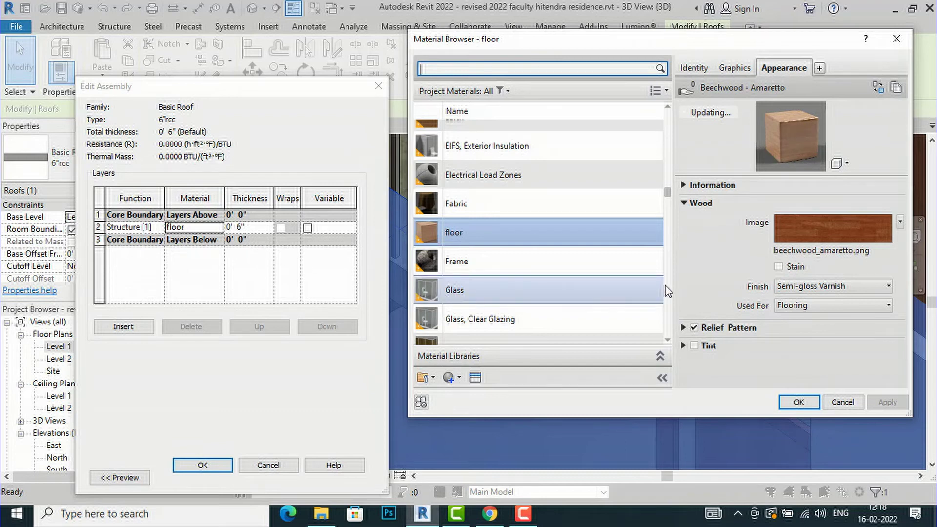
pyautogui.moveTo(819, 238)
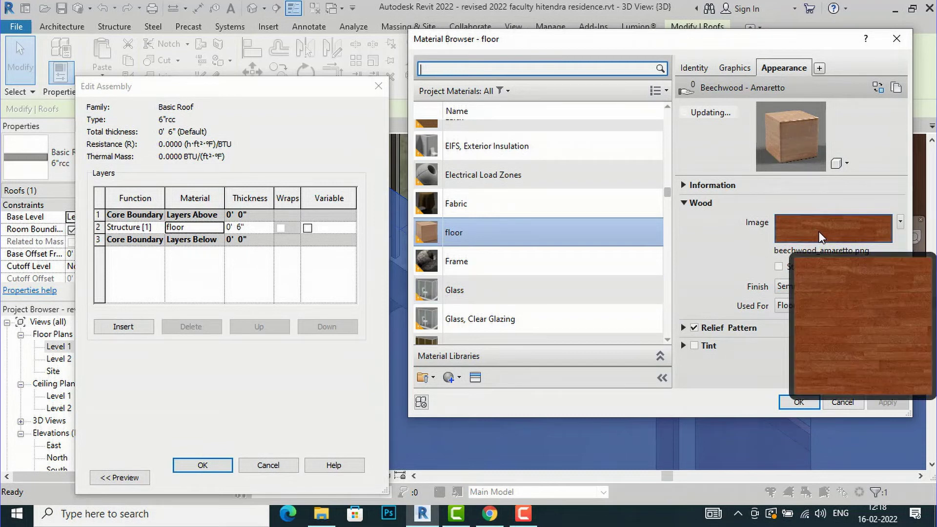
pyautogui.scroll(1, 435, 242)
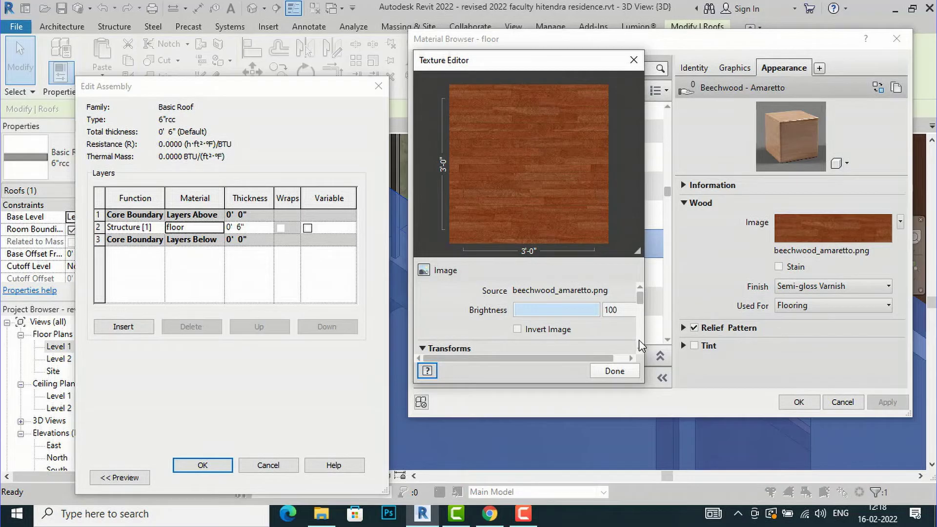
# - Set the beechwood texture's linked sample size to 6'-0" in width and height
pyautogui.scroll(-5, 638, 347)
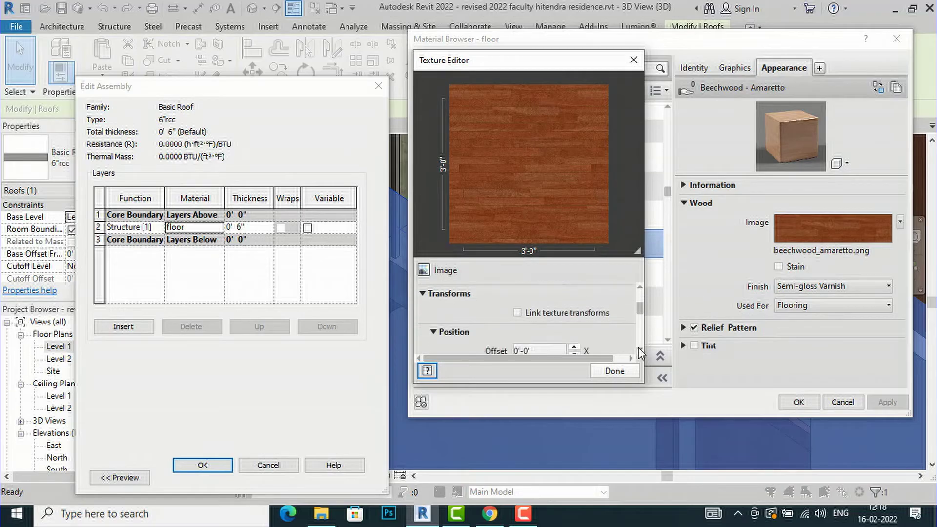
pyautogui.scroll(-4, 638, 347)
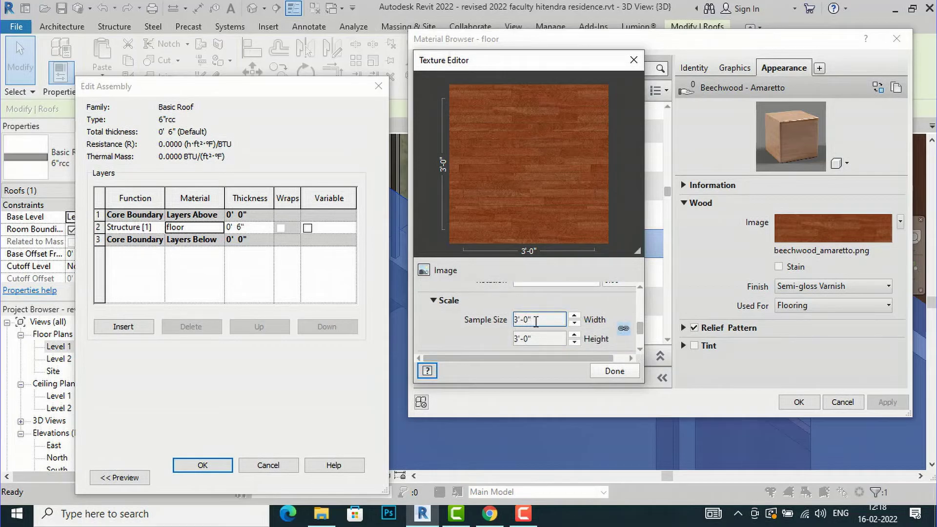
pyautogui.doubleClick(541, 320)
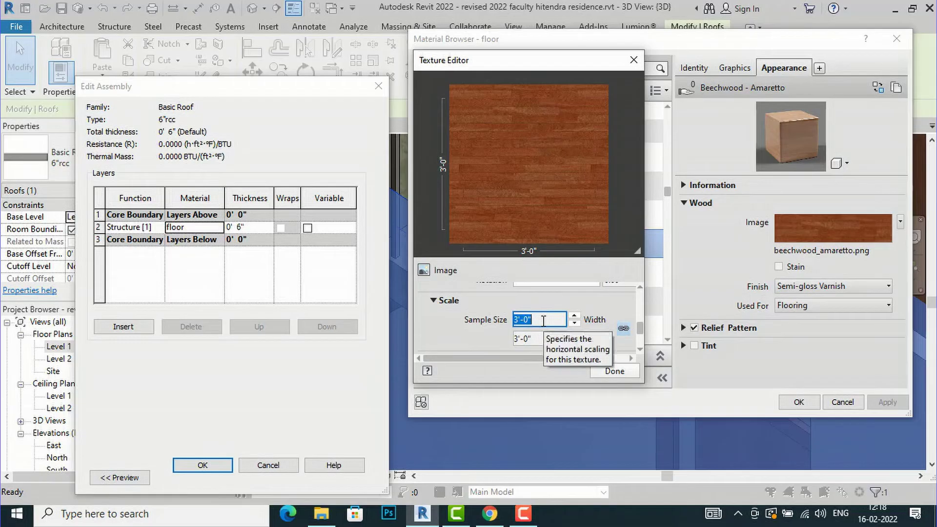
pyautogui.write('4')
pyautogui.press('Tab')
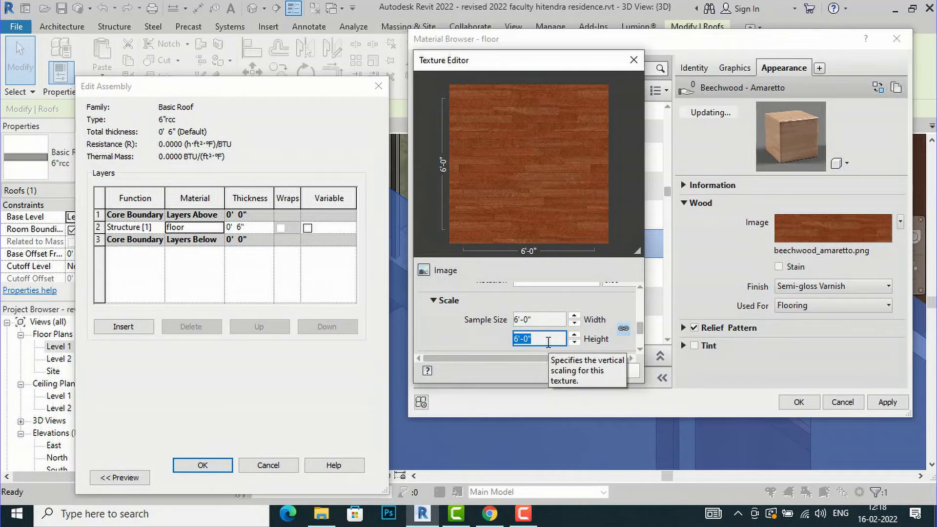
# - Unlink the texture's sample width and height, and set only the height to 5'-0"
pyautogui.click(623, 329)
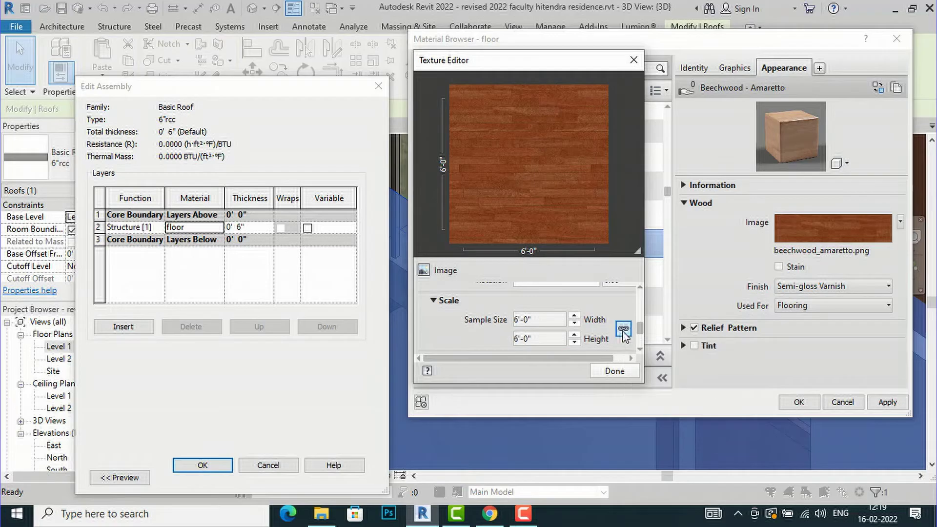
pyautogui.click(539, 320)
pyautogui.click(536, 338)
pyautogui.hotkey('shift', 'Left')
pyautogui.hotkey('shift', 'Left')
pyautogui.hotkey('shift', 'Left')
pyautogui.hotkey('shift', 'Left')
pyautogui.click(519, 339)
pyautogui.moveTo(517, 338); pyautogui.dragTo(502, 340)
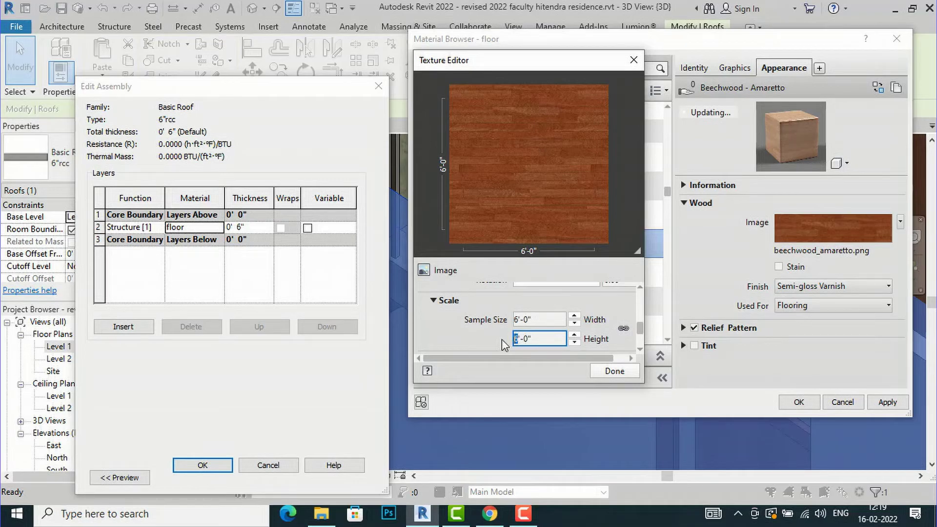
pyautogui.write('5')
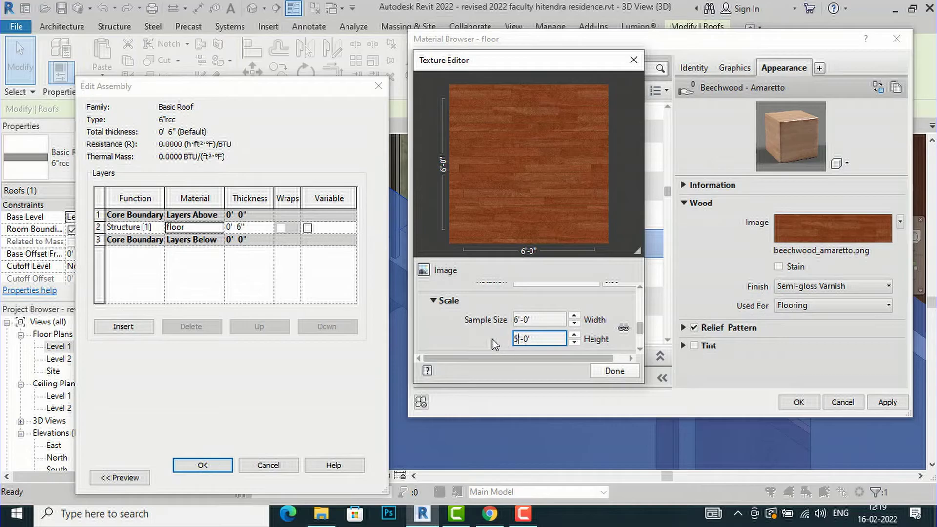
pyautogui.press('Return')
pyautogui.click(520, 317)
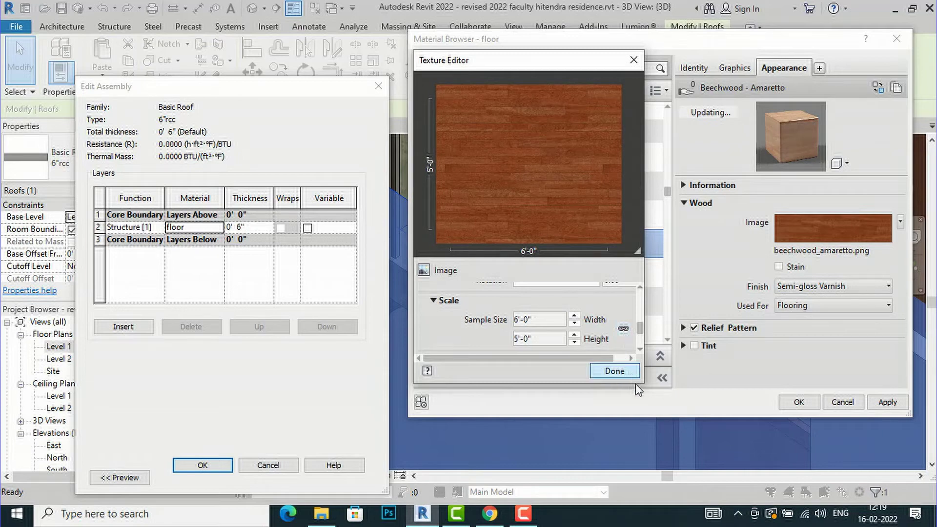
# - Finish the texture edit and accept the material, assembly and type changes for the 6"rcc slab
pyautogui.click(615, 372)
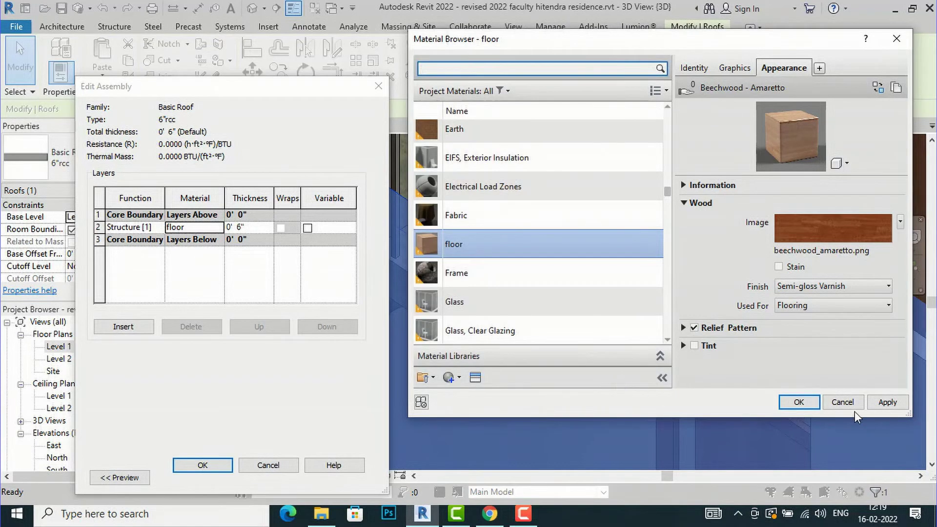
pyautogui.click(798, 403)
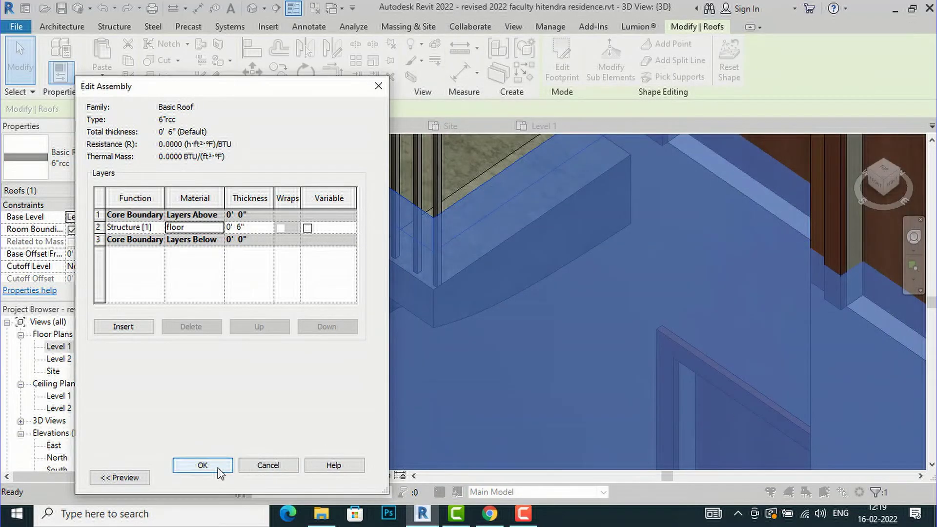
pyautogui.click(218, 470)
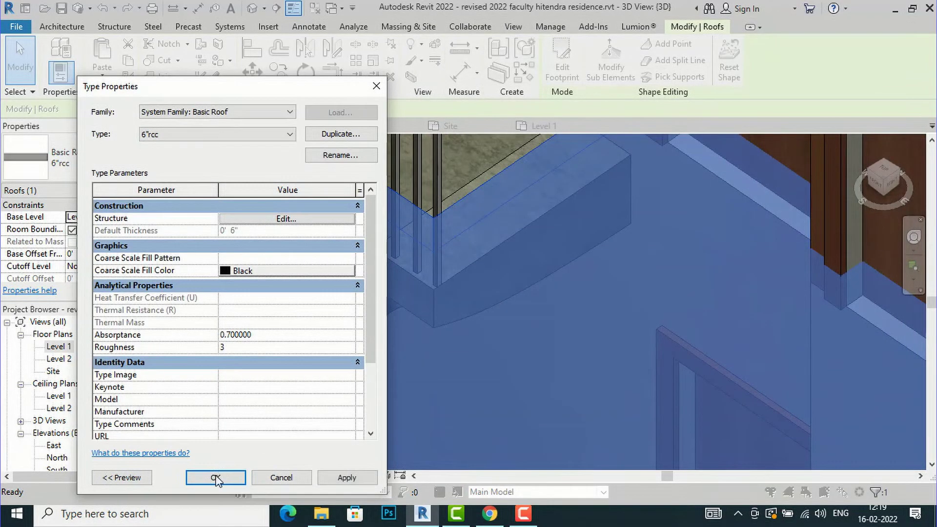
pyautogui.click(347, 477)
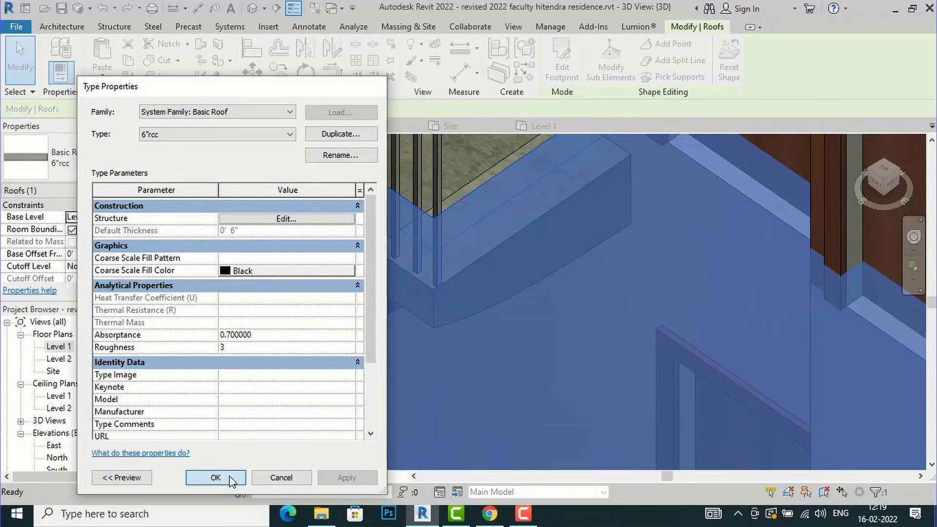
pyautogui.click(230, 479)
# - Deselect the slab and examine the rescaled wood flooring in the 3D view, up close and from a distance
pyautogui.scroll(-3, 391, 318)
pyautogui.scroll(4, 379, 291)
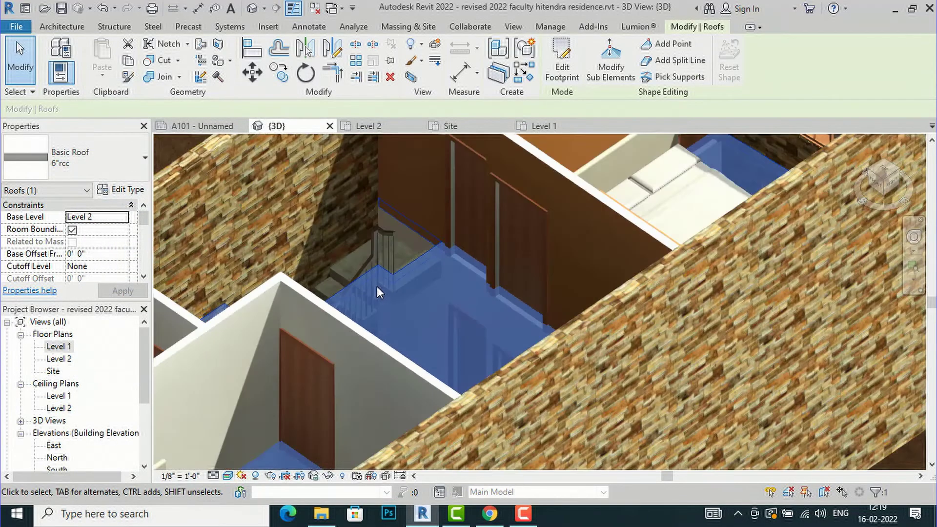
pyautogui.scroll(-5, 377, 286)
pyautogui.click(696, 219)
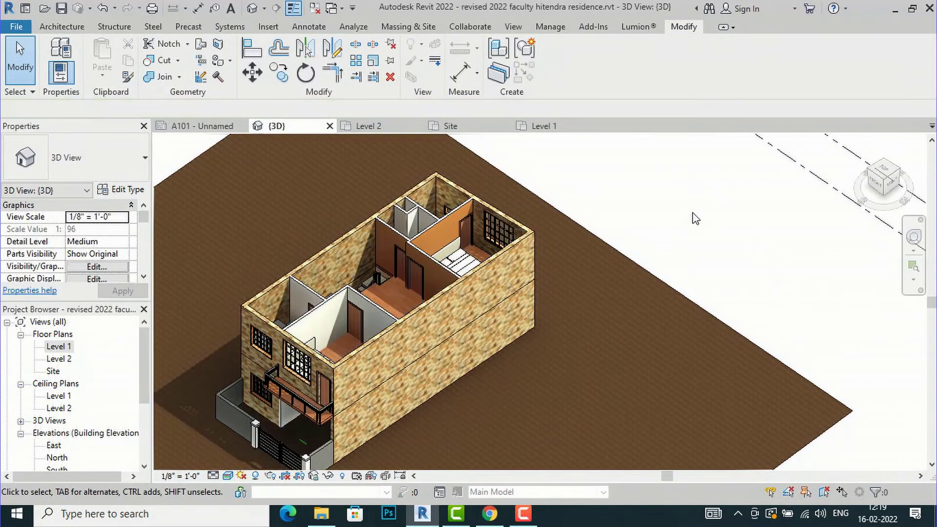
pyautogui.scroll(6, 390, 296)
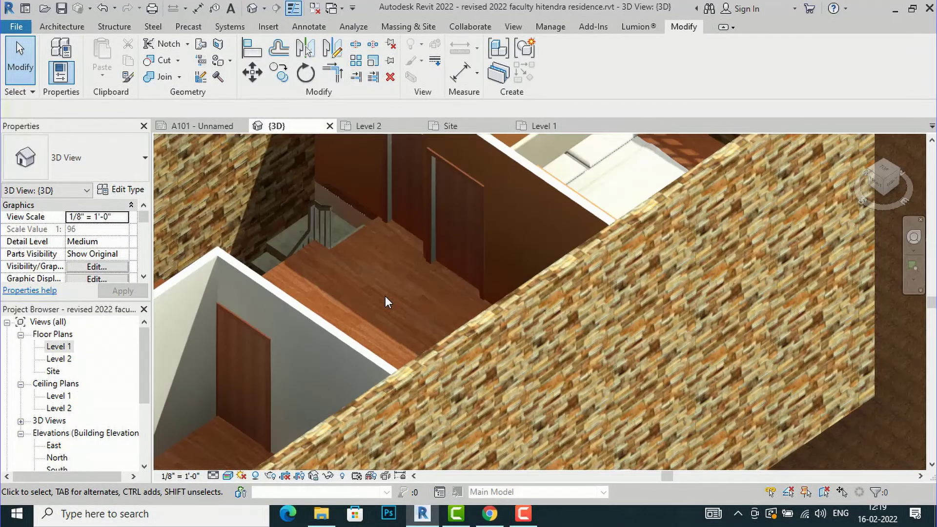
pyautogui.scroll(5, 385, 295)
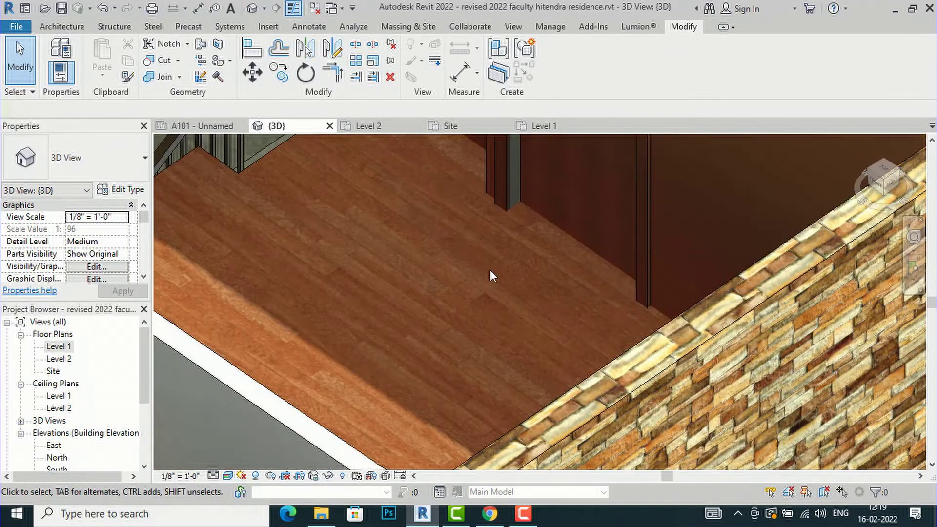
pyautogui.scroll(-4, 494, 268)
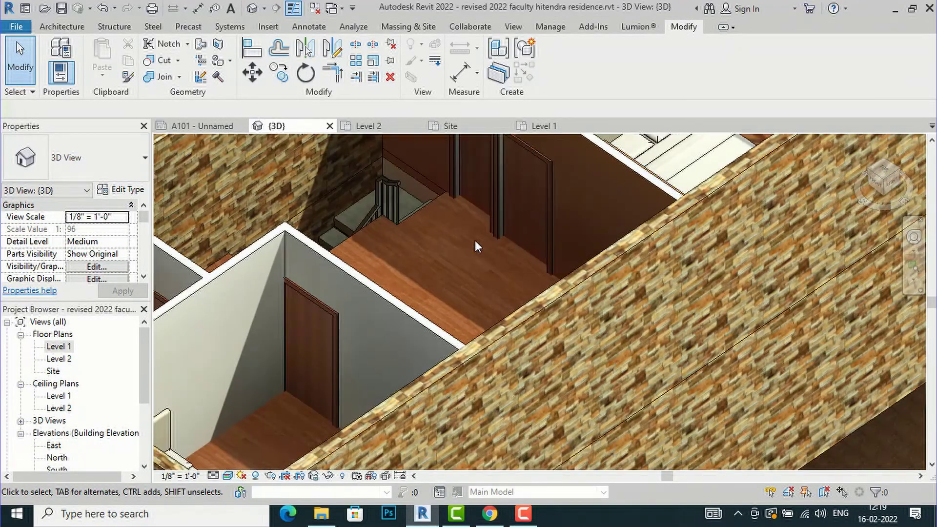
pyautogui.scroll(-3, 476, 240)
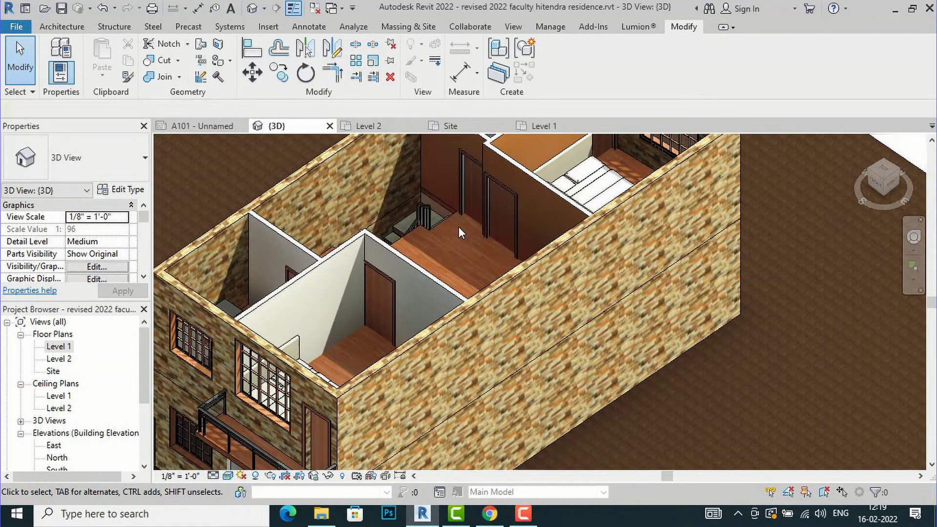
pyautogui.scroll(-2, 459, 226)
pyautogui.scroll(-2, 458, 231)
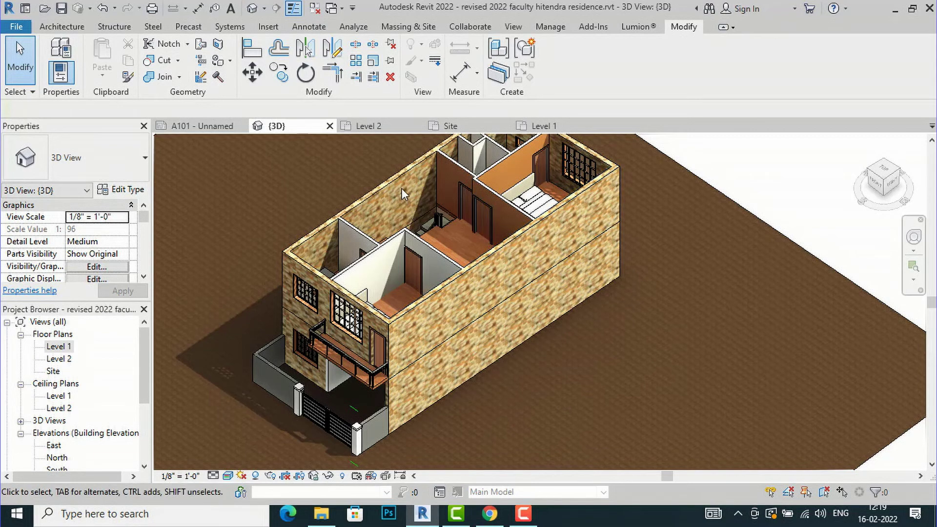
pyautogui.scroll(2, 403, 188)
pyautogui.scroll(2, 400, 185)
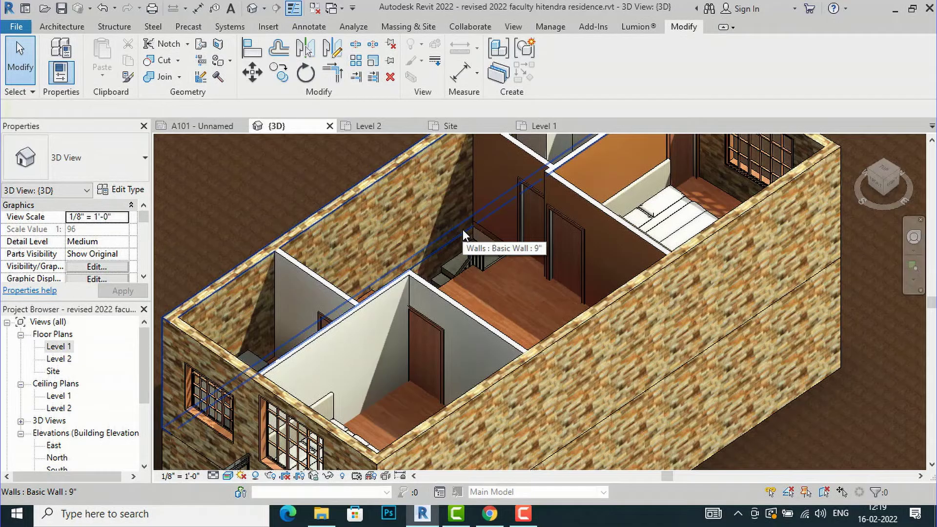
# - Switch to Chrome, search Google for "wall cladding texture" and open the light grey stone cladding image from Pinterest
pyautogui.click(494, 517)
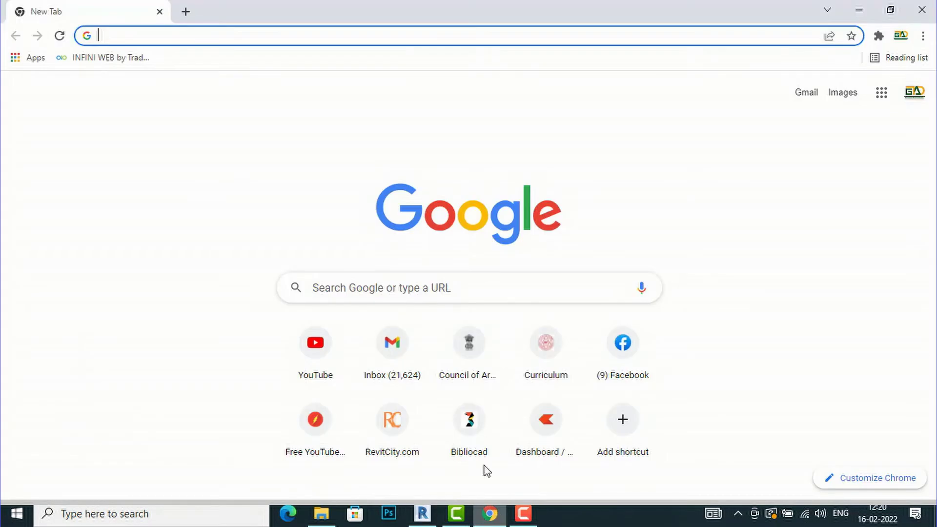
pyautogui.click(382, 288)
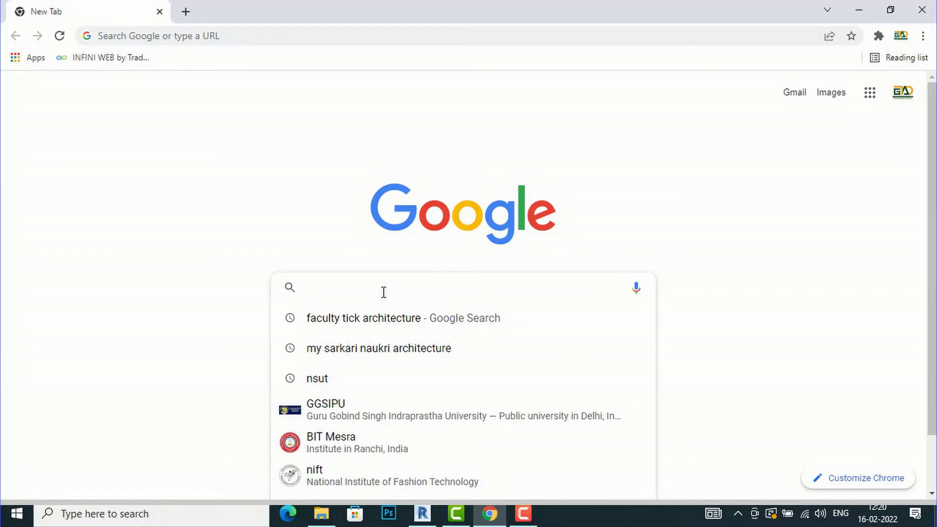
pyautogui.write('wall')
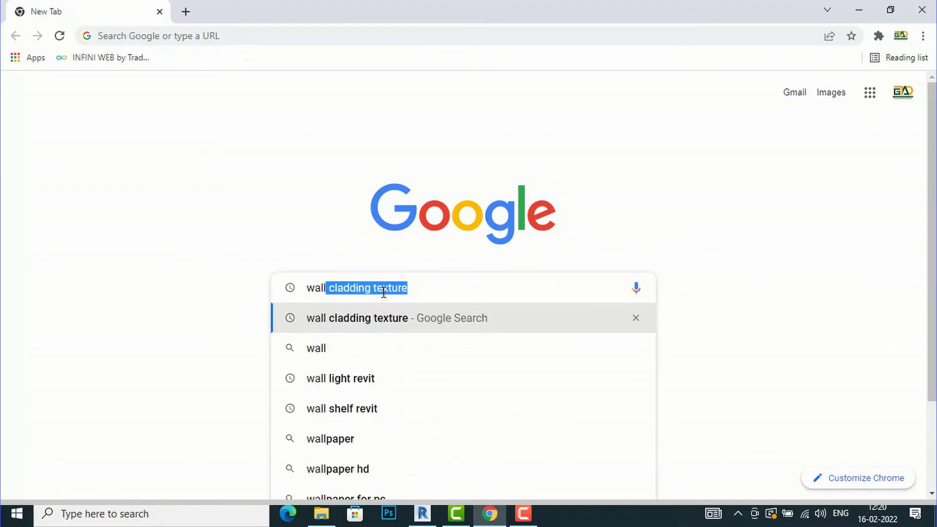
pyautogui.click(382, 315)
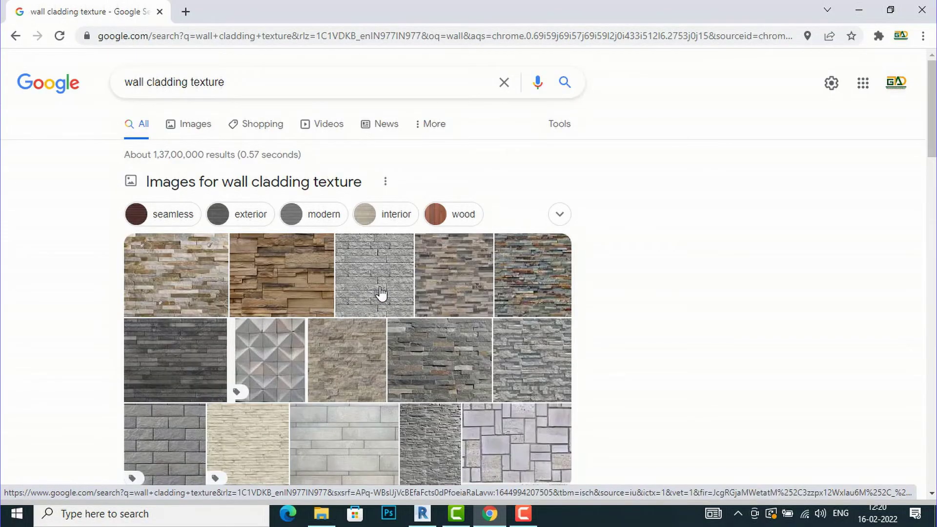
pyautogui.click(382, 293)
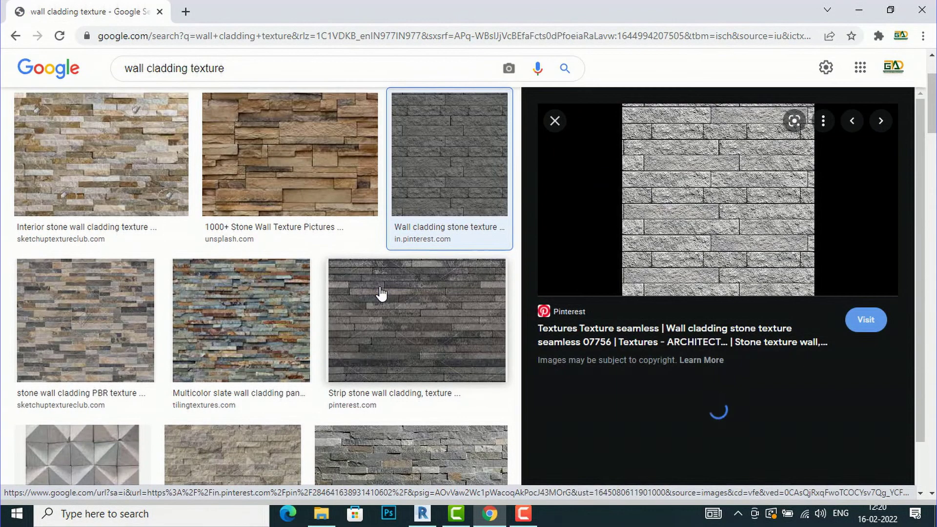
# - Save the grey stone cladding image as a JPEG in the Downloads folder and switch back to Revit
pyautogui.rightClick(730, 176)
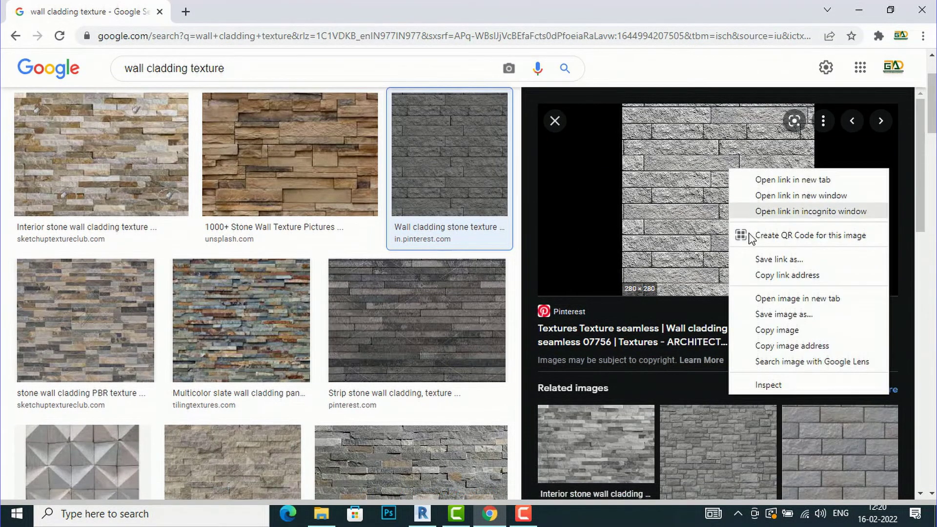
pyautogui.click(768, 313)
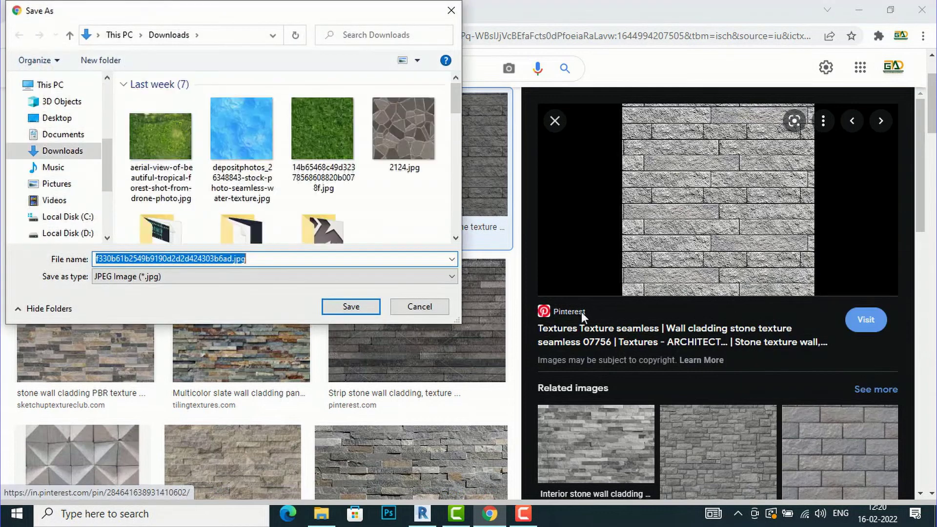
pyautogui.click(351, 307)
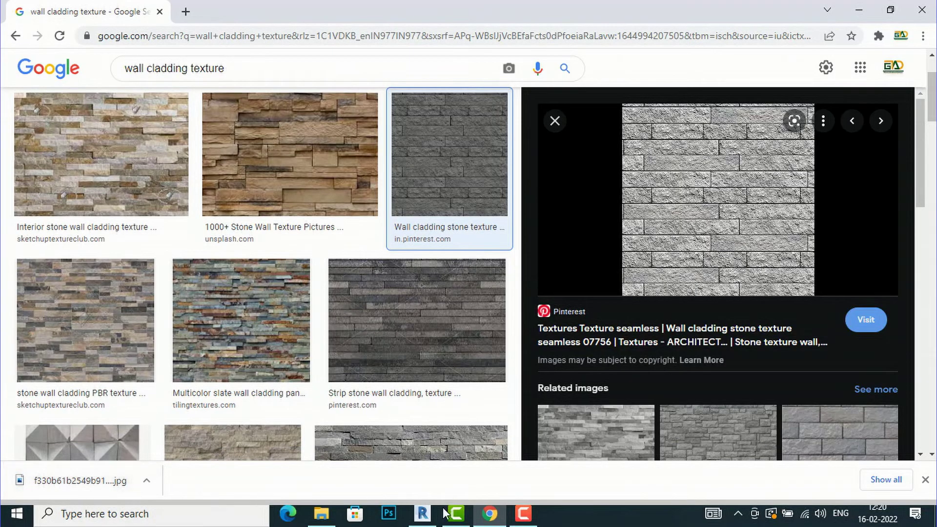
pyautogui.click(432, 518)
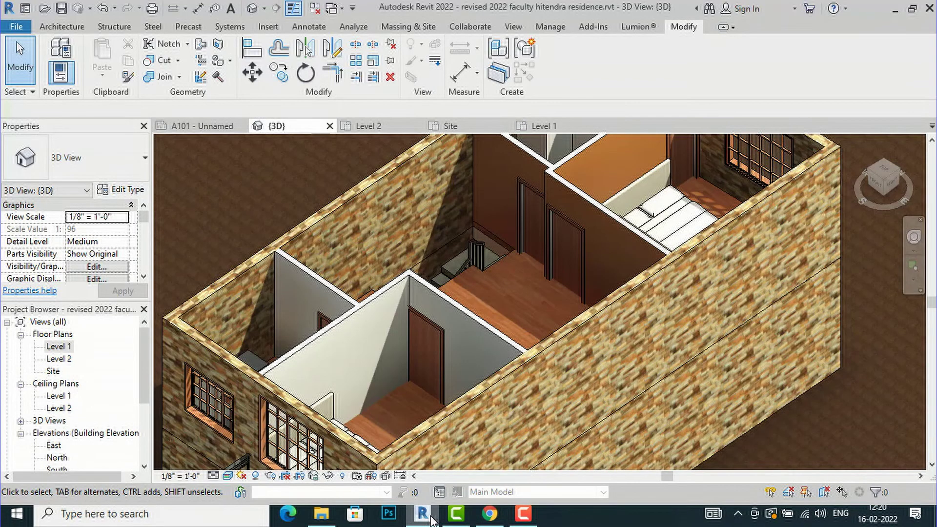
# - Create a new project material and rename it wall interior 2
pyautogui.click(552, 27)
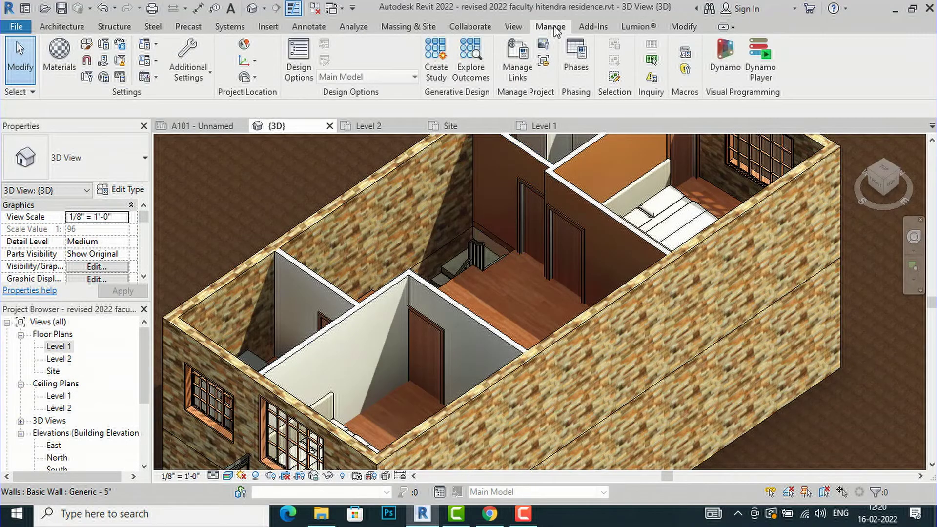
pyautogui.click(69, 72)
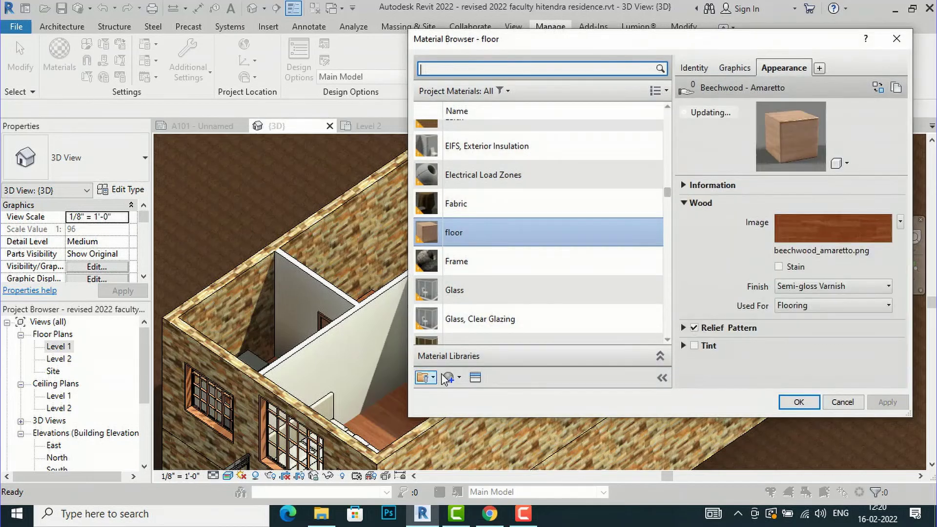
pyautogui.click(458, 380)
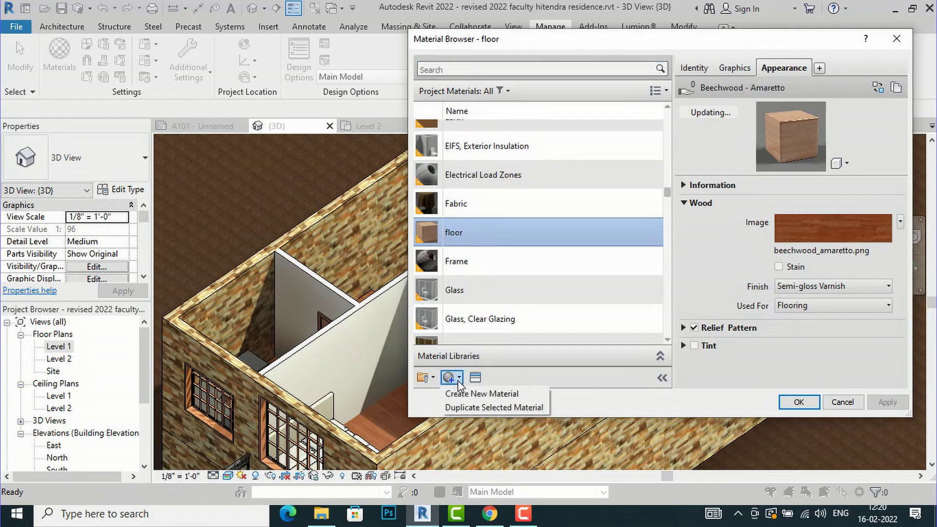
pyautogui.click(466, 395)
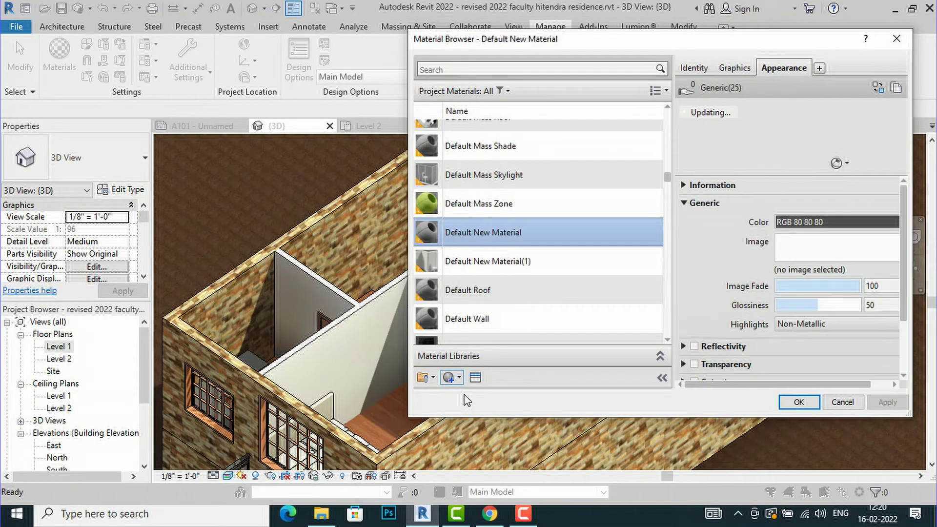
pyautogui.rightClick(481, 215)
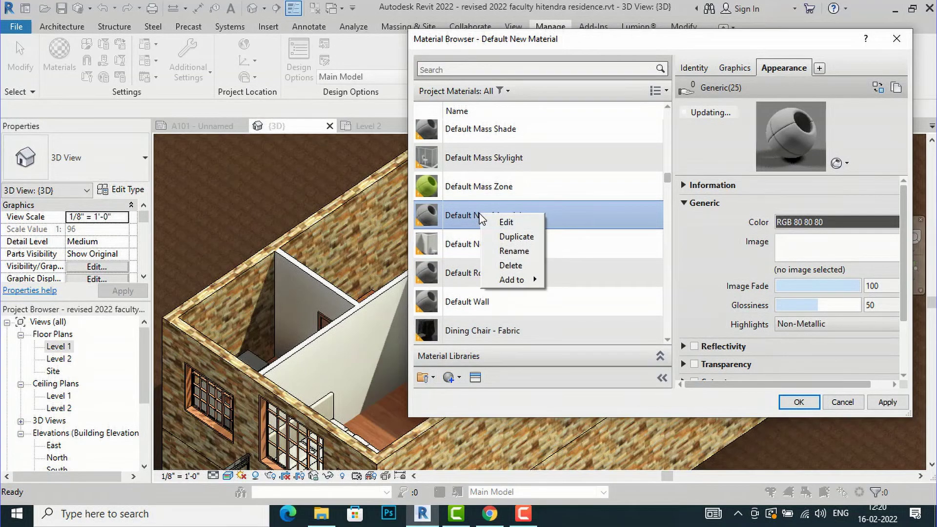
pyautogui.click(507, 251)
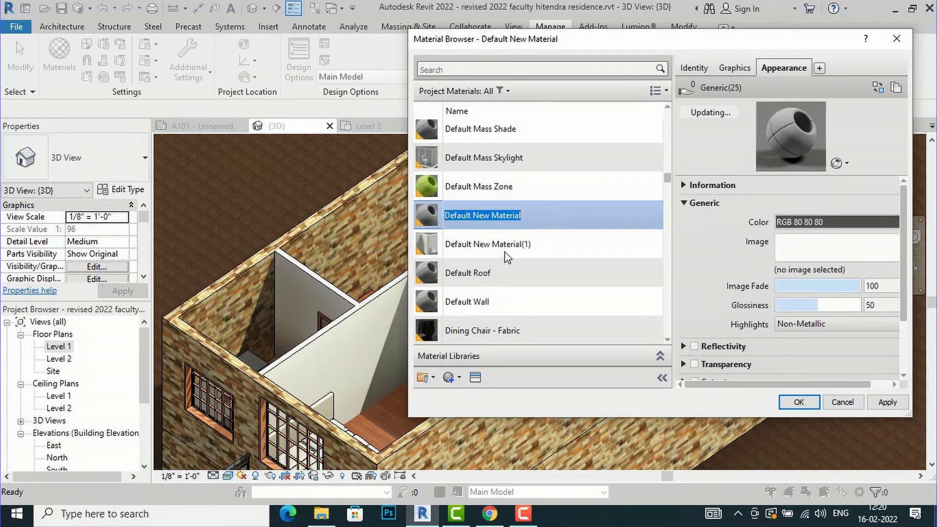
pyautogui.write('wall interior 2')
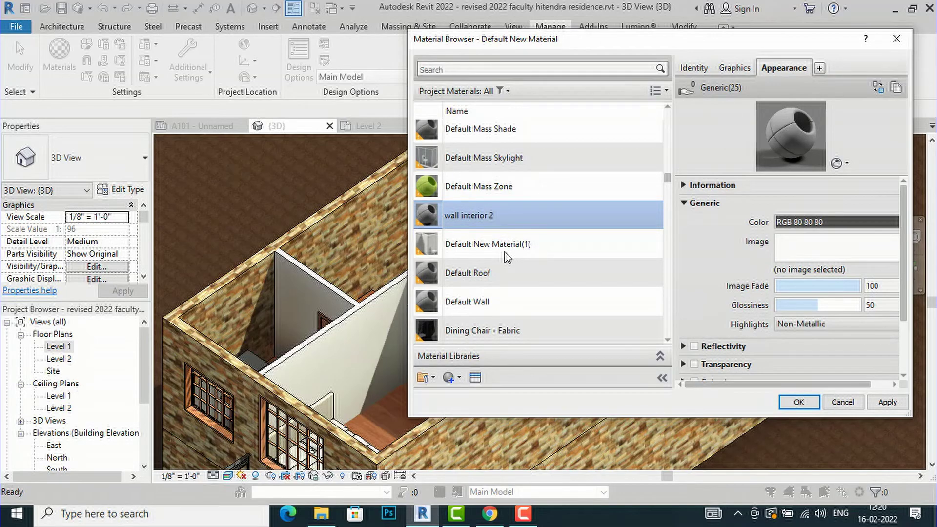
pyautogui.click(624, 238)
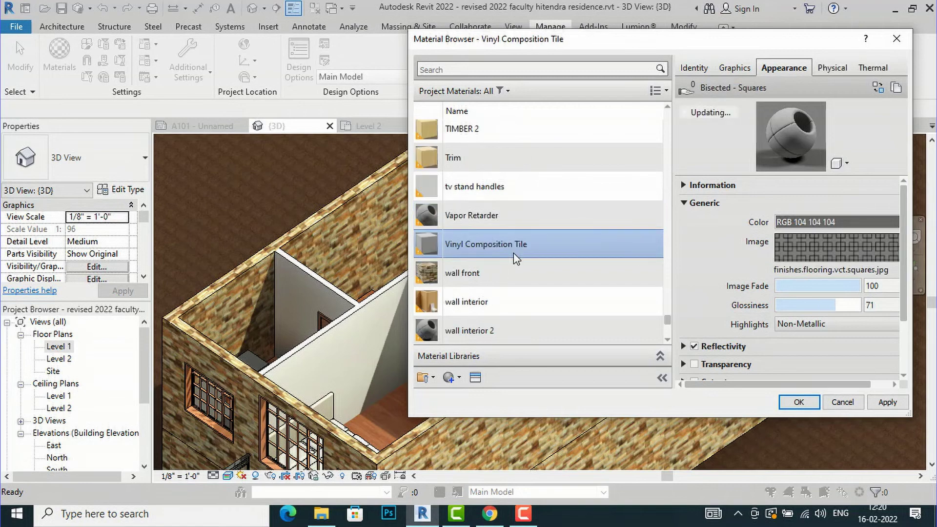
# - Assign the image f330b61b2549b9190d2d2d424303b6ad.jpg from the Downloads folder to the appearance of the wall interior 2 material
pyautogui.scroll(-1, 513, 252)
pyautogui.click(483, 255)
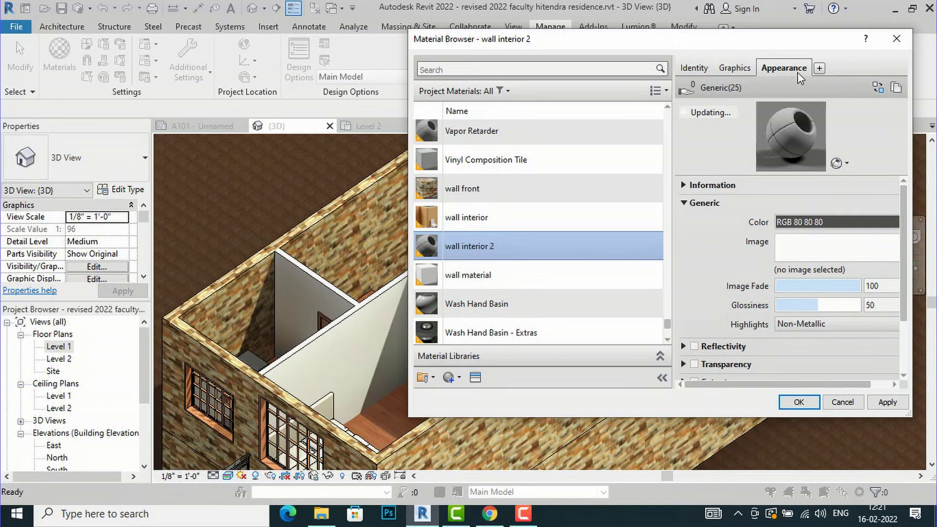
pyautogui.click(806, 247)
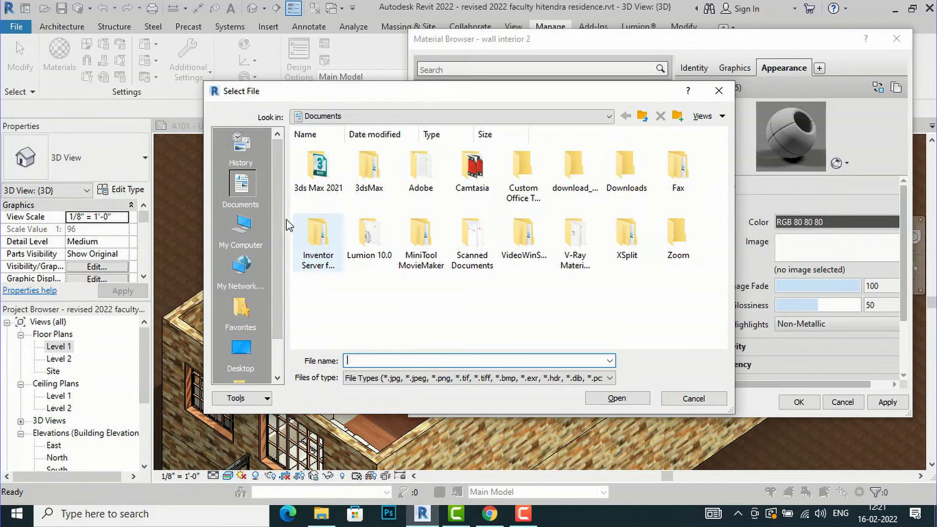
pyautogui.click(242, 226)
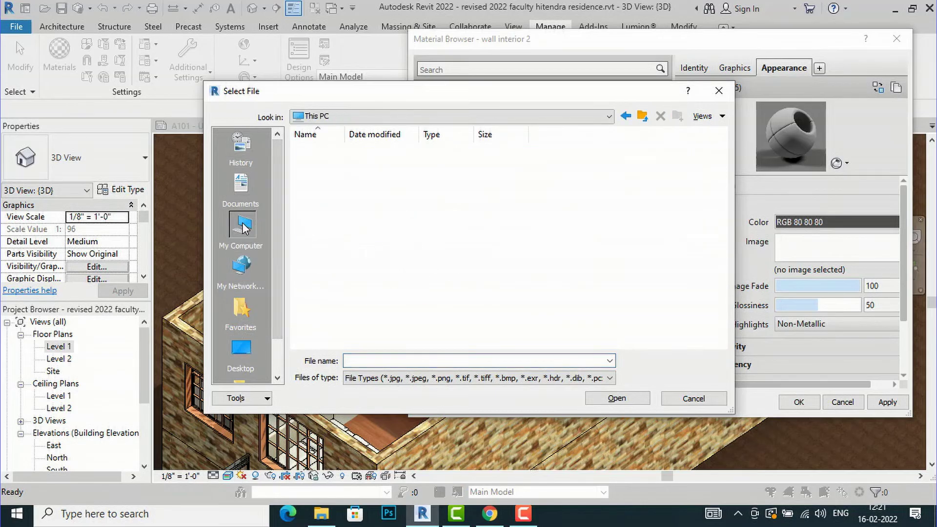
pyautogui.doubleClick(476, 197)
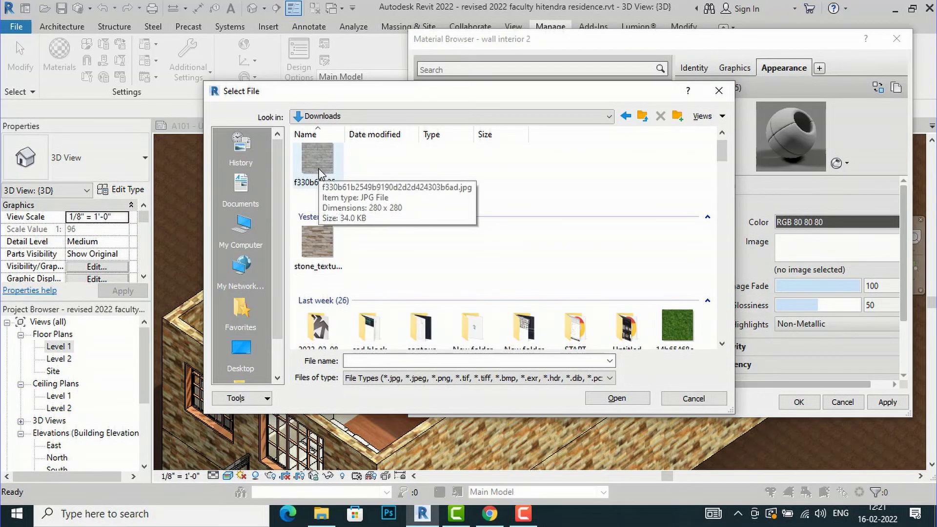
pyautogui.click(319, 166)
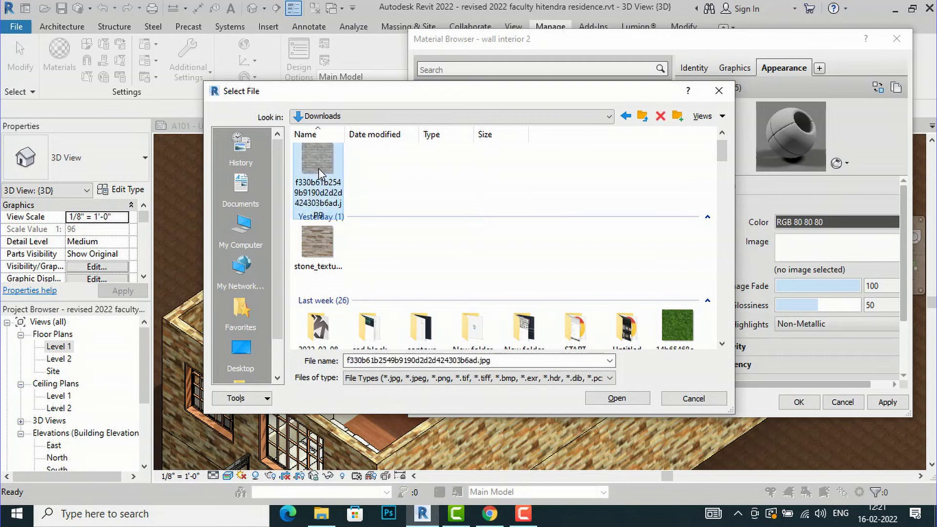
pyautogui.click(608, 400)
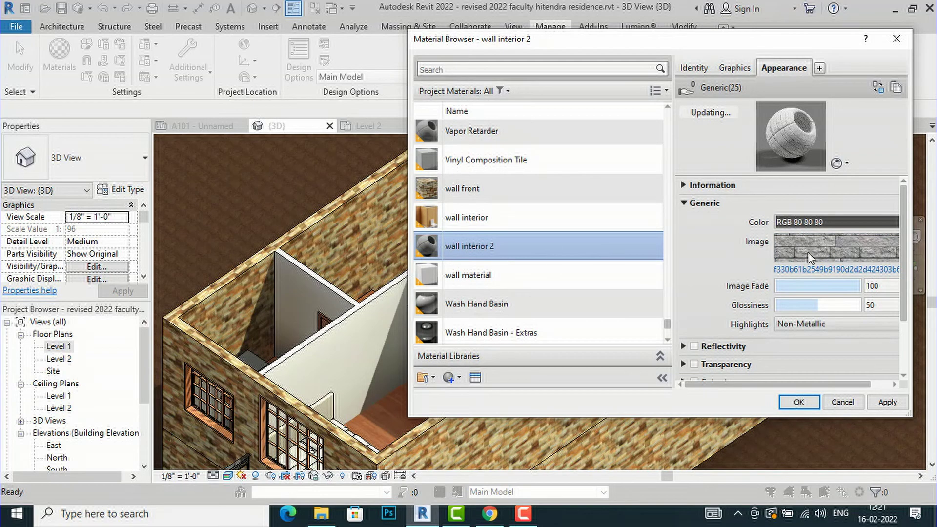
# - Set the stone texture's sample width to 3' with proportions linked, and accept the wall interior 2 material changes
pyautogui.moveTo(831, 252)
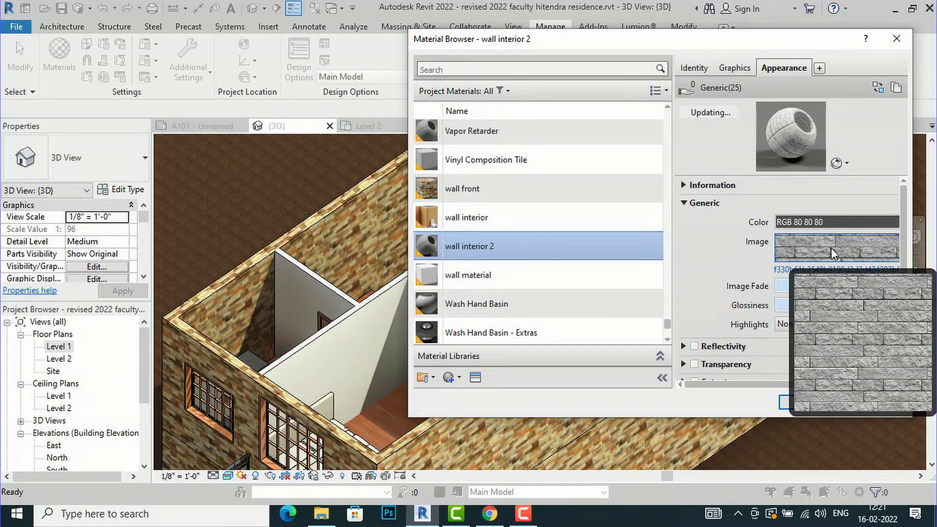
pyautogui.click(831, 248)
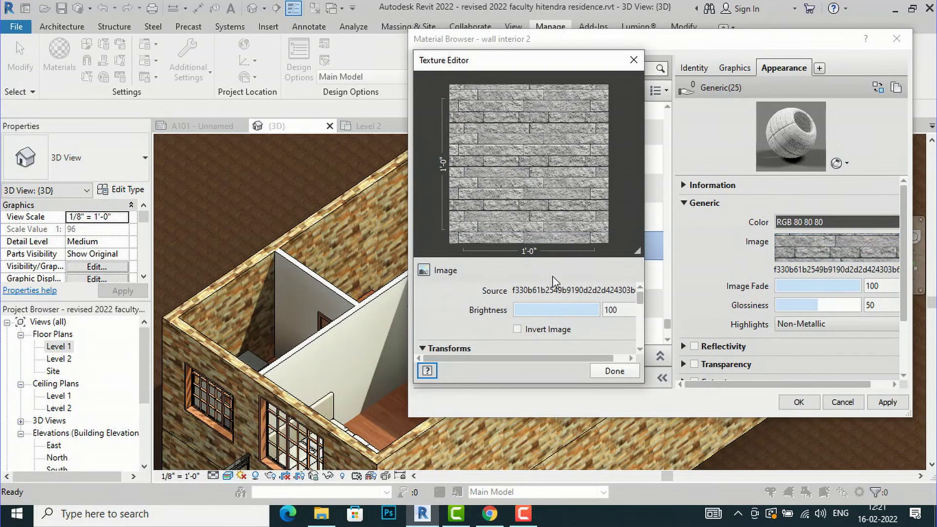
pyautogui.click(640, 350)
pyautogui.scroll(-5, 640, 349)
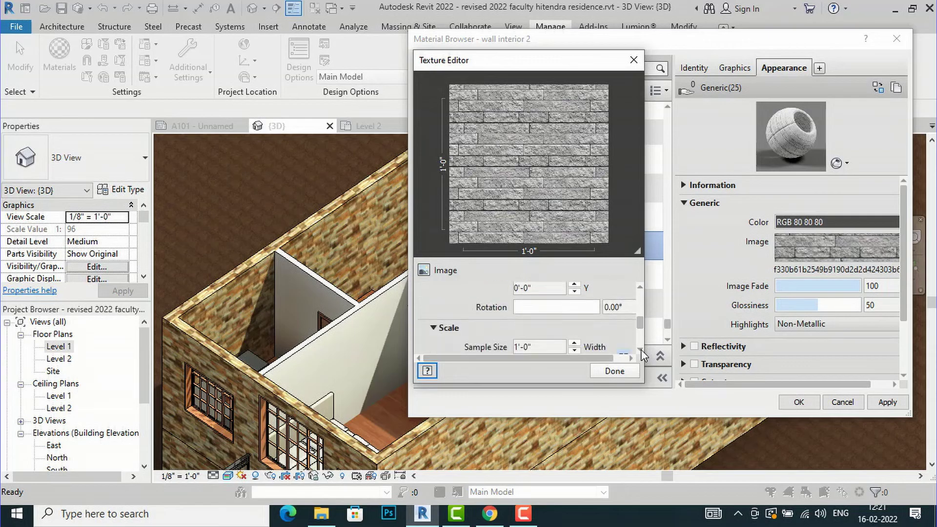
pyautogui.click(641, 350)
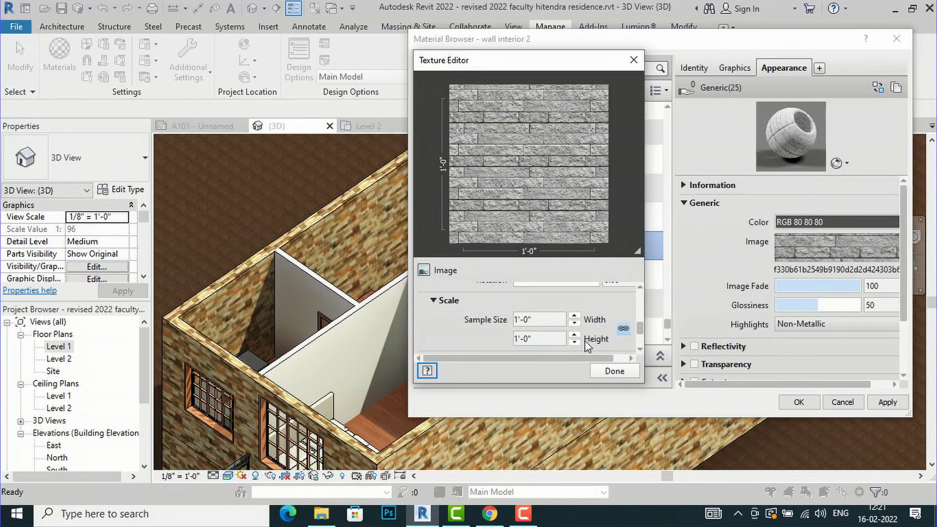
pyautogui.click(545, 320)
pyautogui.click(544, 320)
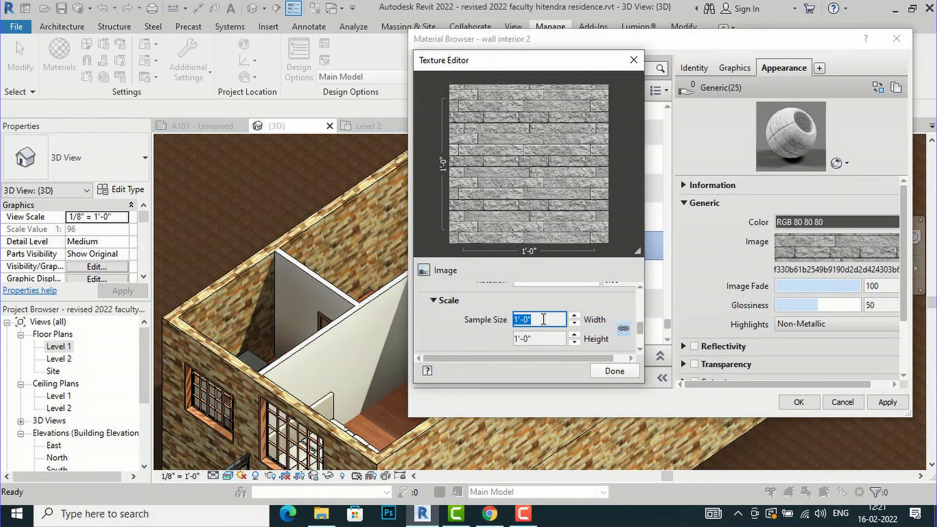
pyautogui.write("3'")
pyautogui.press('Return')
pyautogui.click(605, 373)
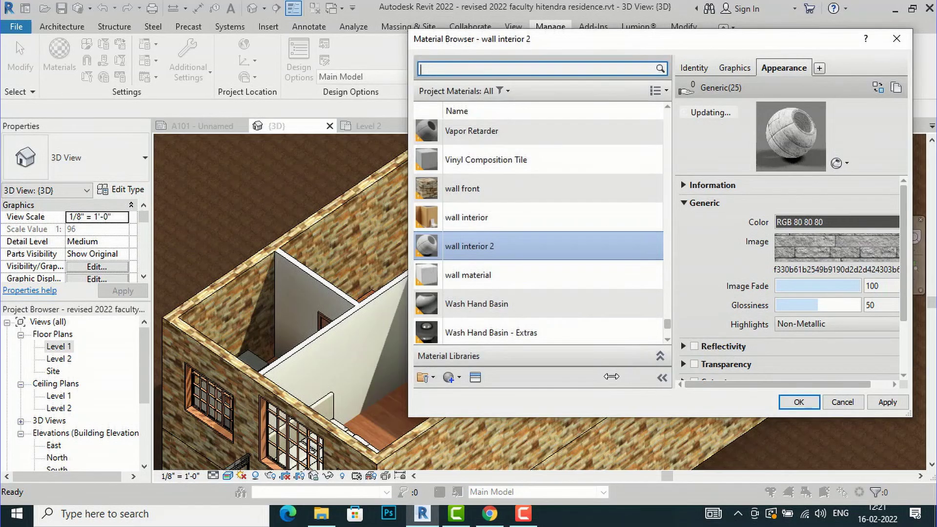
pyautogui.click(889, 402)
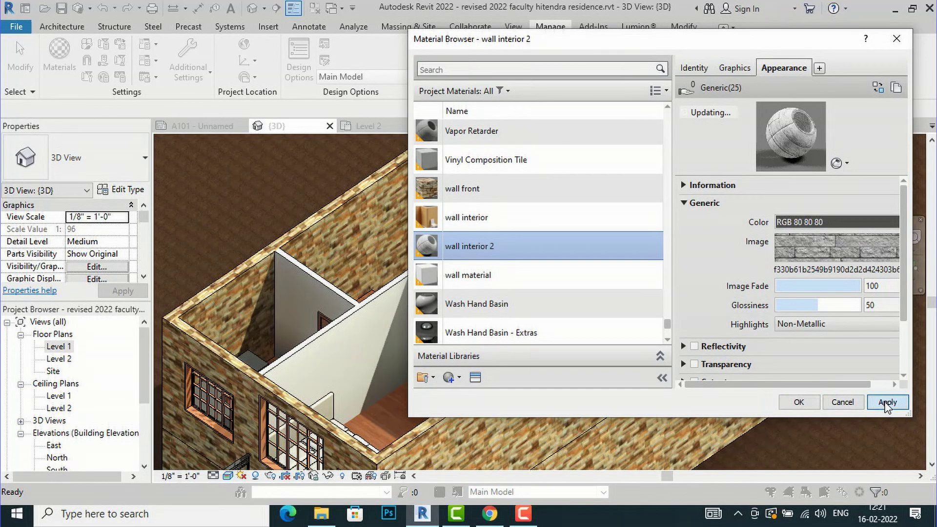
pyautogui.click(799, 403)
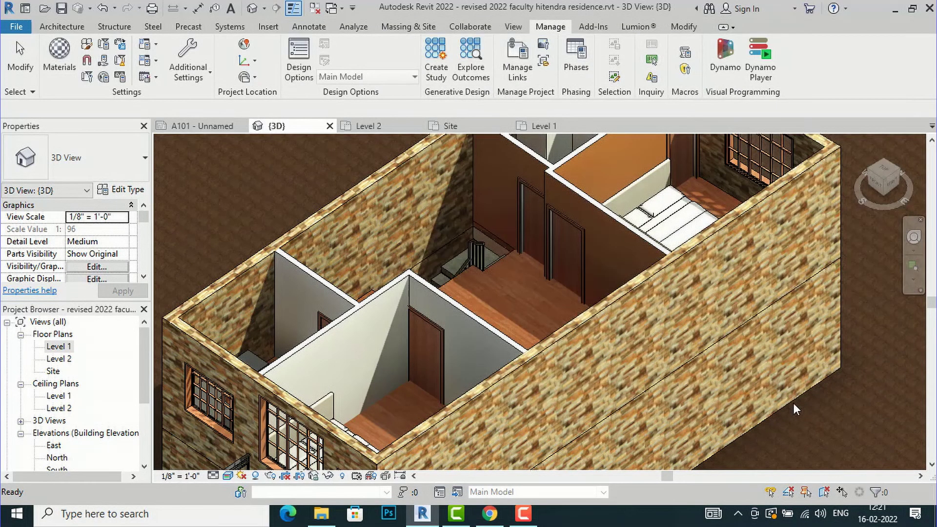
# - Paint the inner faces of the long 9" wall, including the lower part beside the staircase, with the wall interior 2 material
pyautogui.scroll(-3, 502, 303)
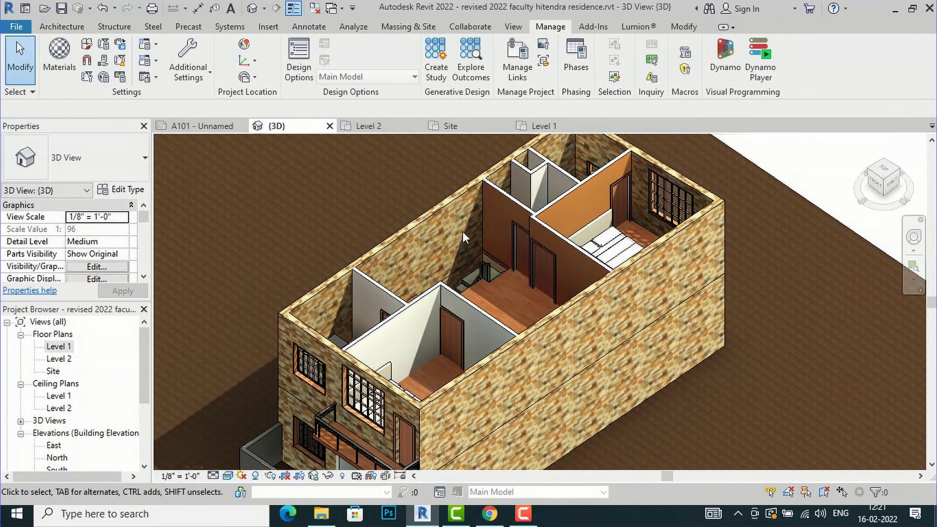
pyautogui.scroll(2, 442, 233)
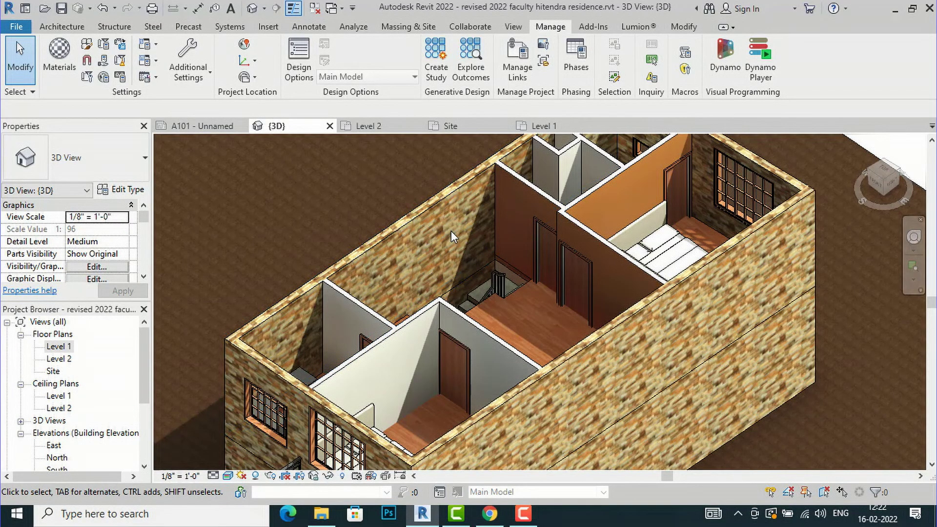
pyautogui.press('p')
pyautogui.press('t')
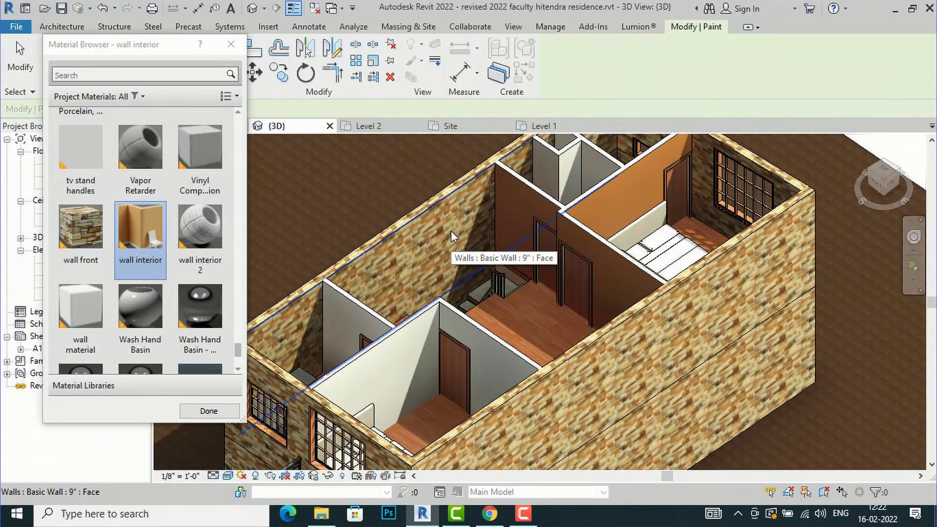
pyautogui.click(211, 237)
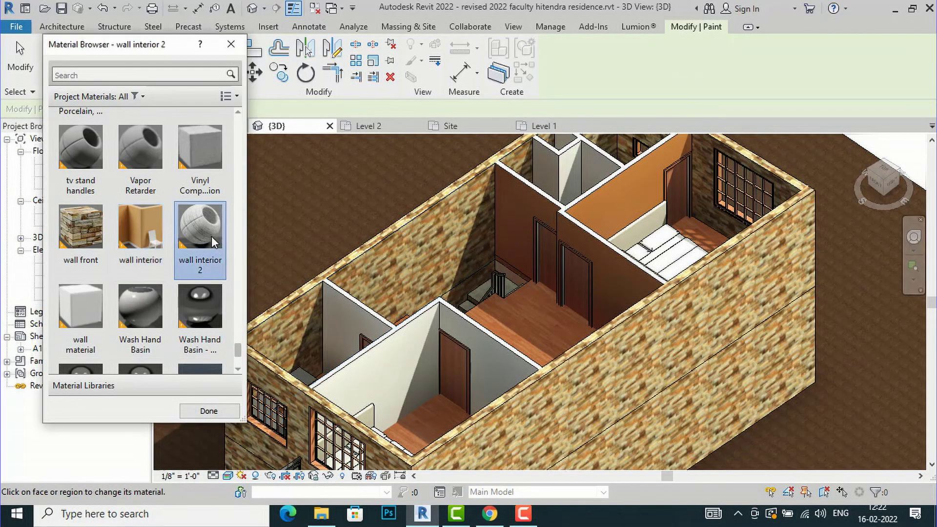
pyautogui.click(382, 257)
pyautogui.scroll(3, 434, 252)
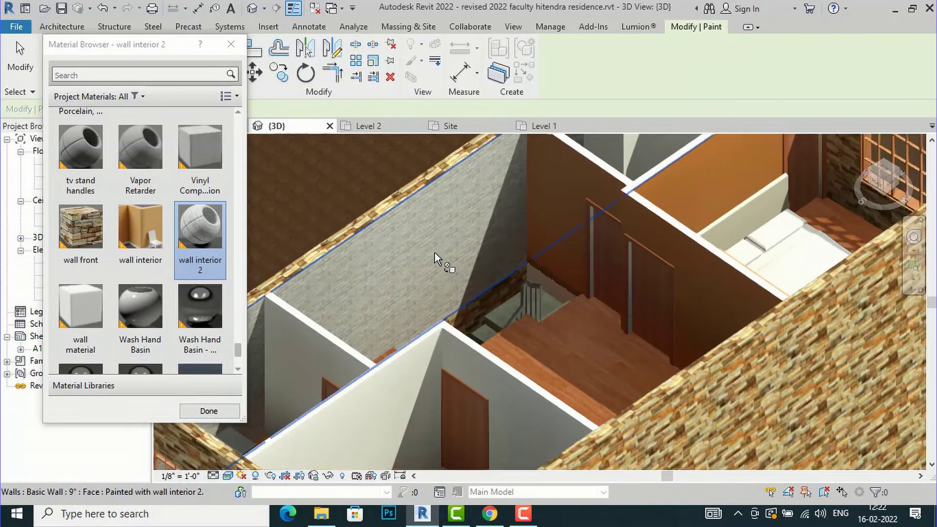
pyautogui.scroll(3, 434, 253)
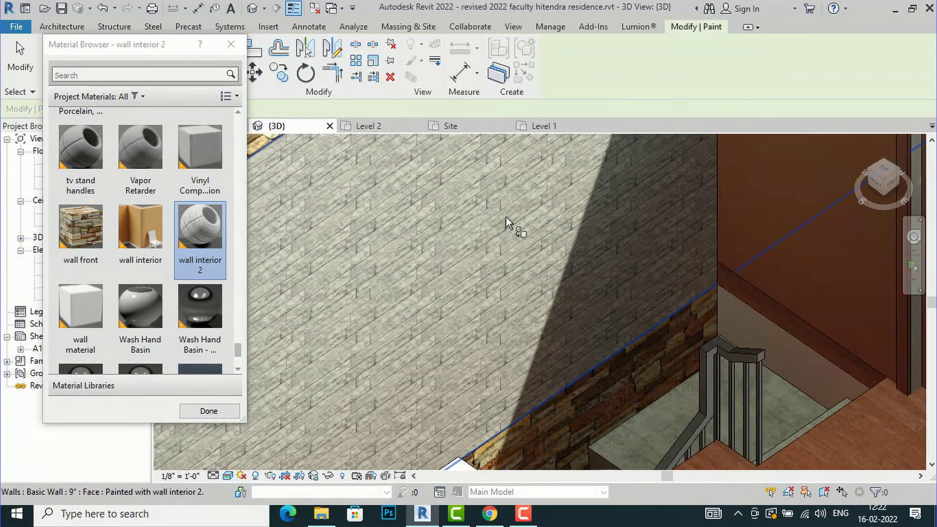
pyautogui.scroll(-5, 506, 216)
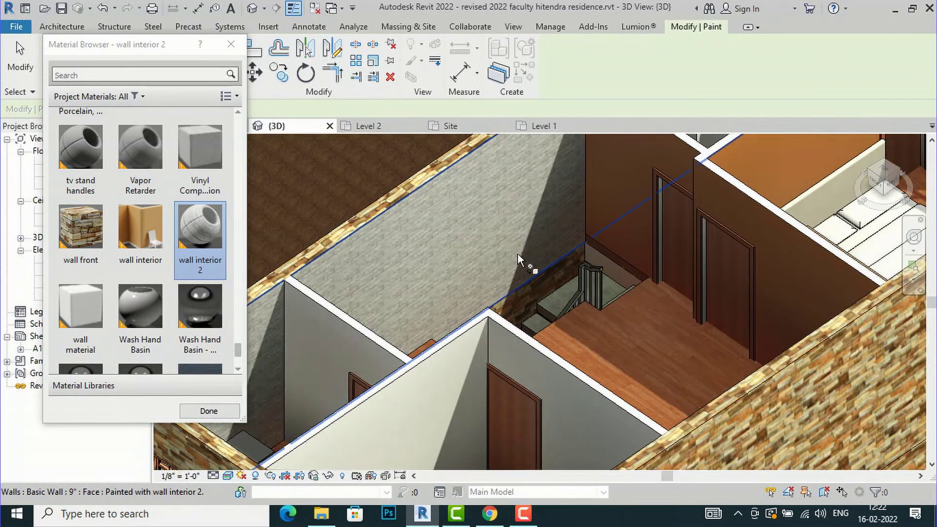
pyautogui.click(527, 293)
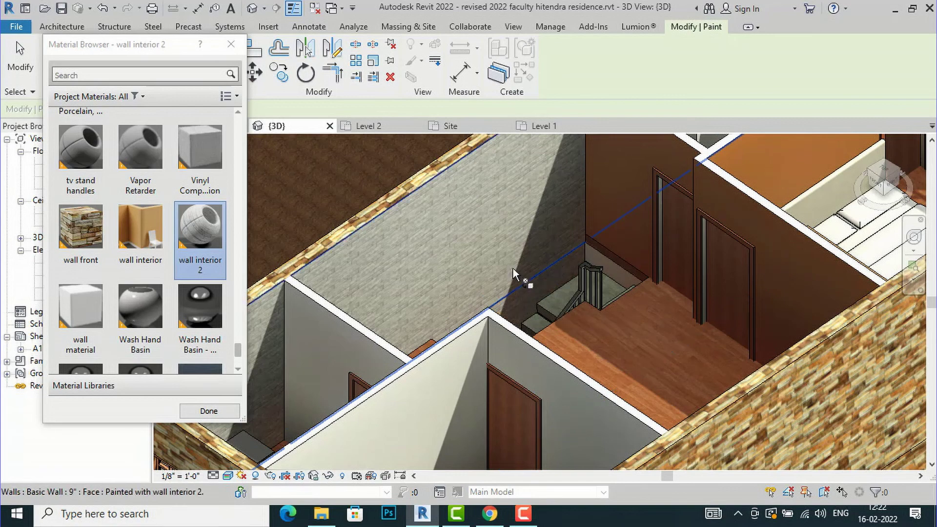
# - Paint the front bedroom's long partition face and the adjoining small room's partition face with wall interior 2, and exit the Paint tool
pyautogui.scroll(-3, 442, 221)
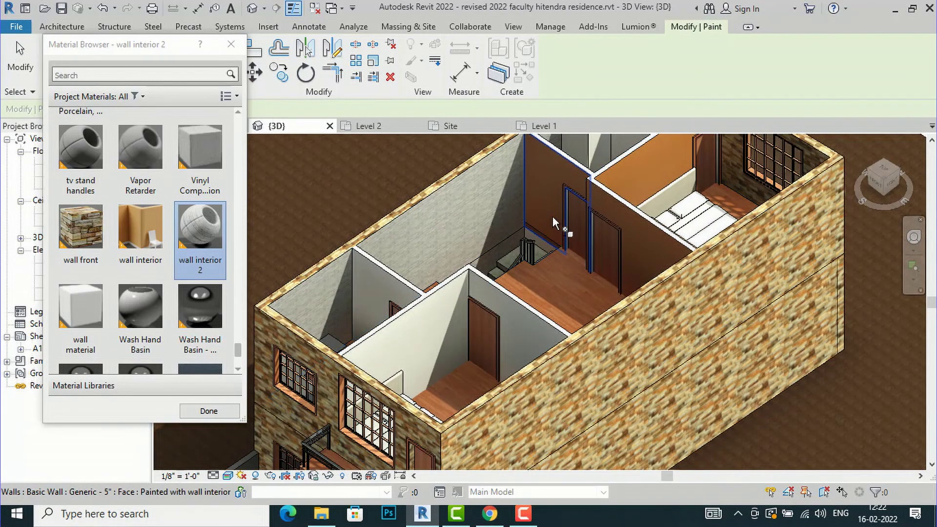
pyautogui.click(443, 306)
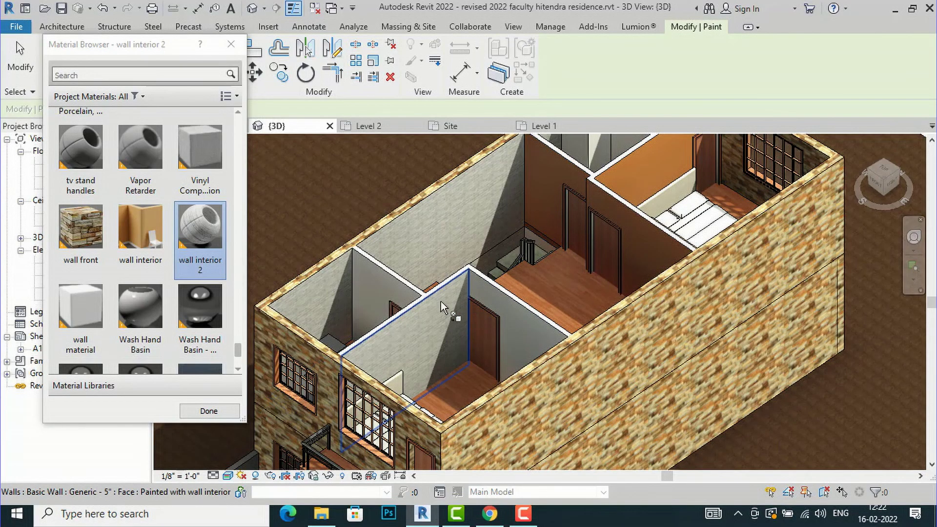
pyautogui.scroll(2, 440, 301)
pyautogui.scroll(2, 381, 285)
pyautogui.click(394, 270)
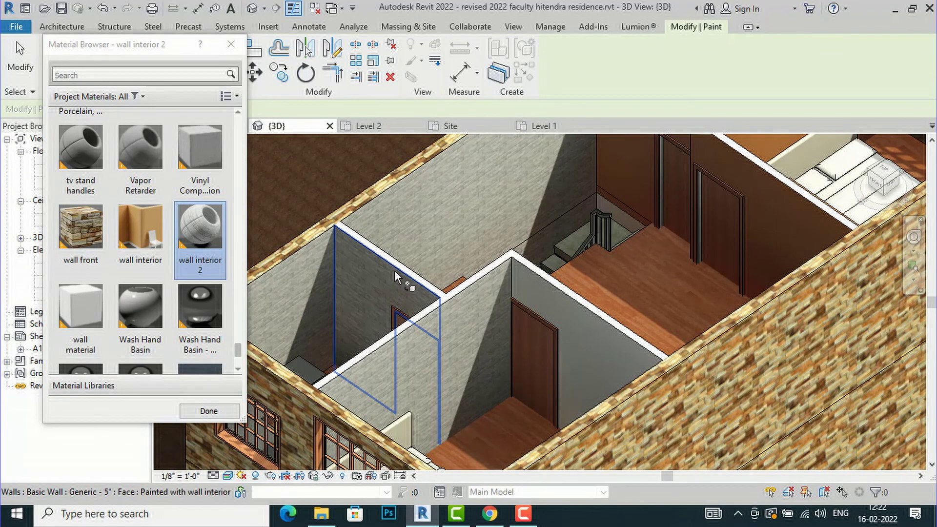
pyautogui.scroll(-5, 496, 222)
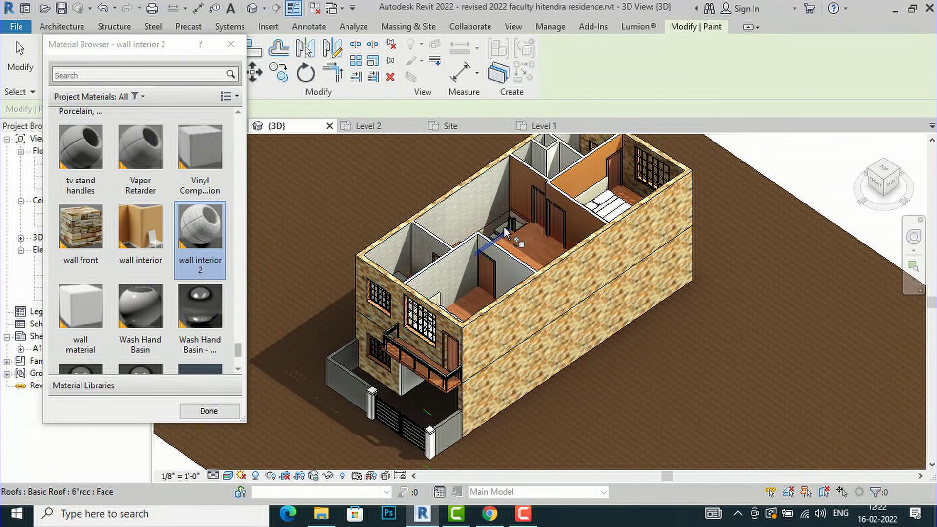
pyautogui.scroll(1, 508, 208)
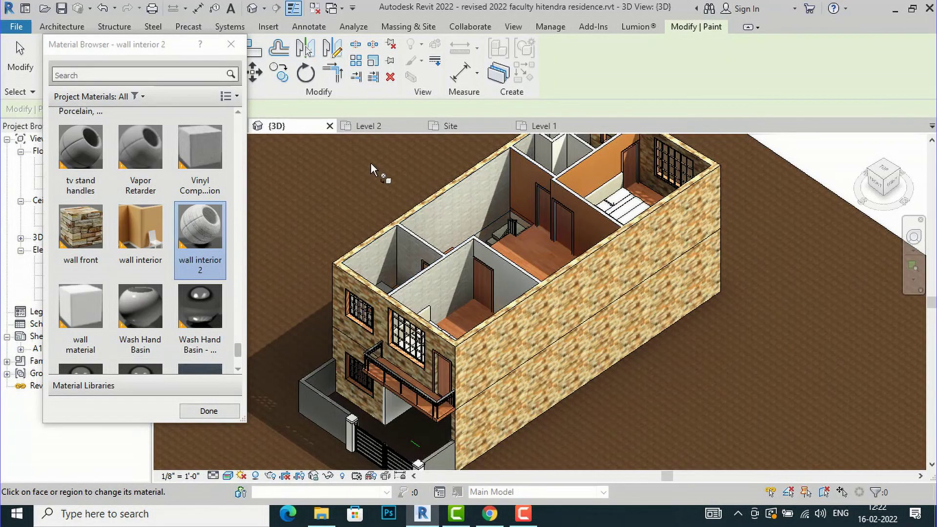
pyautogui.scroll(1, 201, 116)
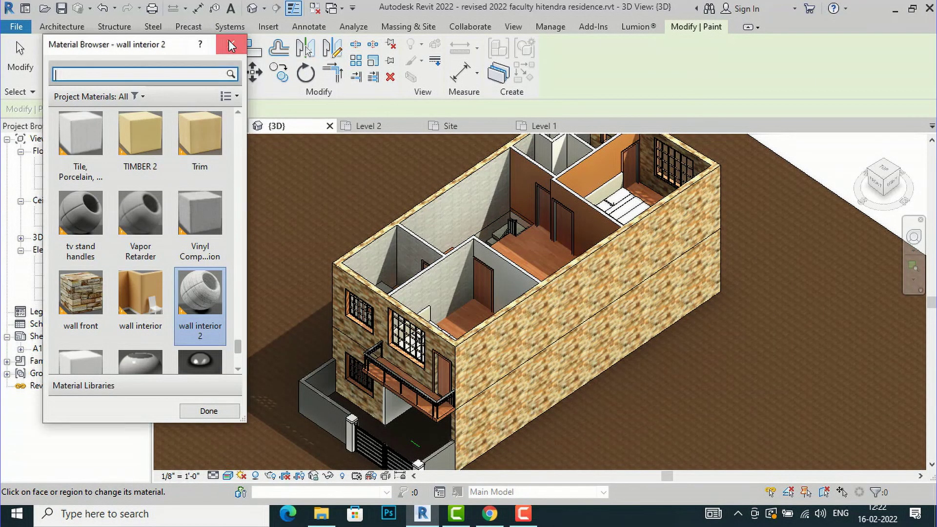
pyautogui.click(227, 43)
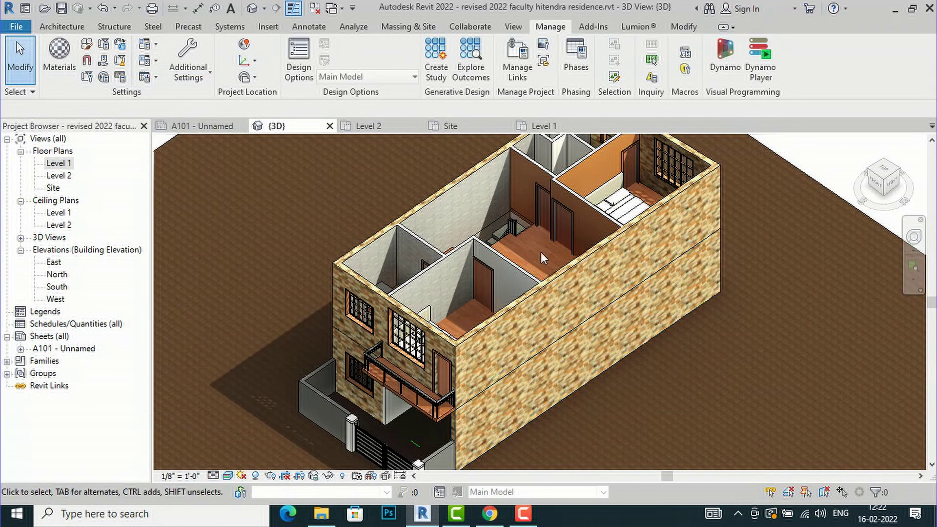
pyautogui.scroll(3, 474, 179)
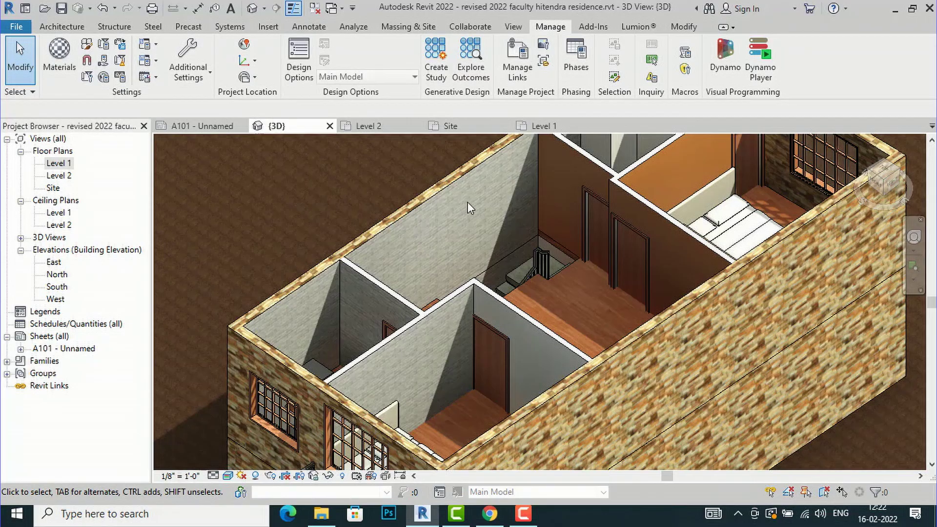
pyautogui.scroll(-3, 485, 194)
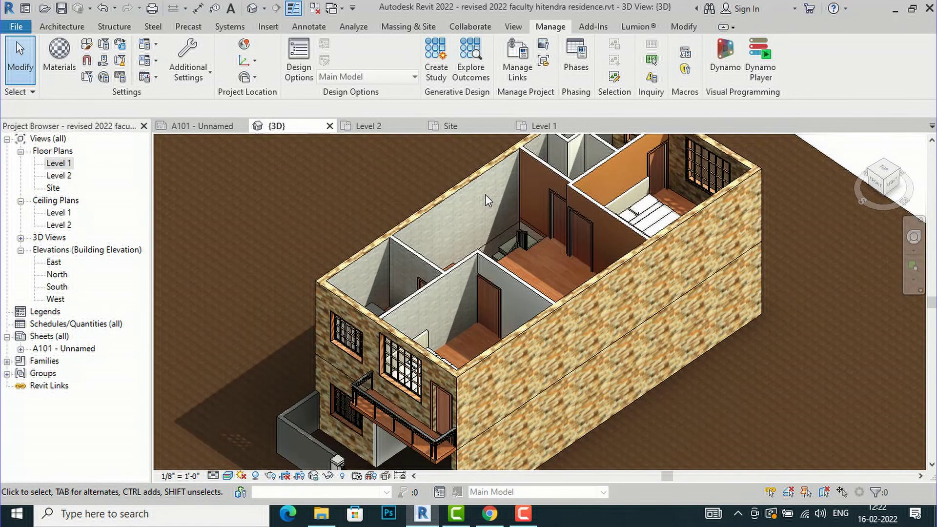